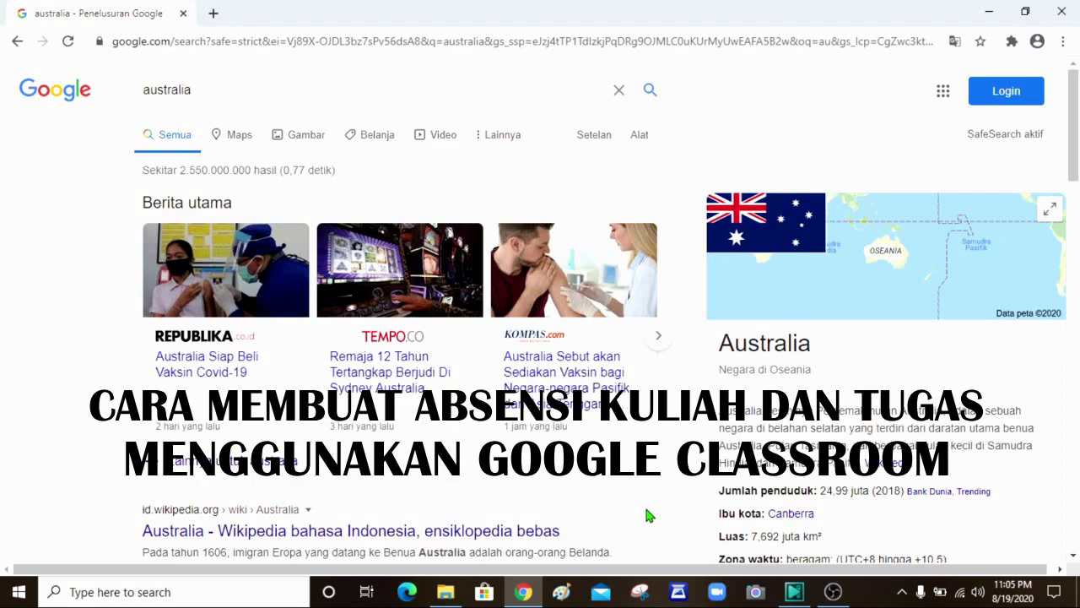
Step: Search the web for "google classroom" and open the Google Classroom sign-in page from the results
click(448, 46)
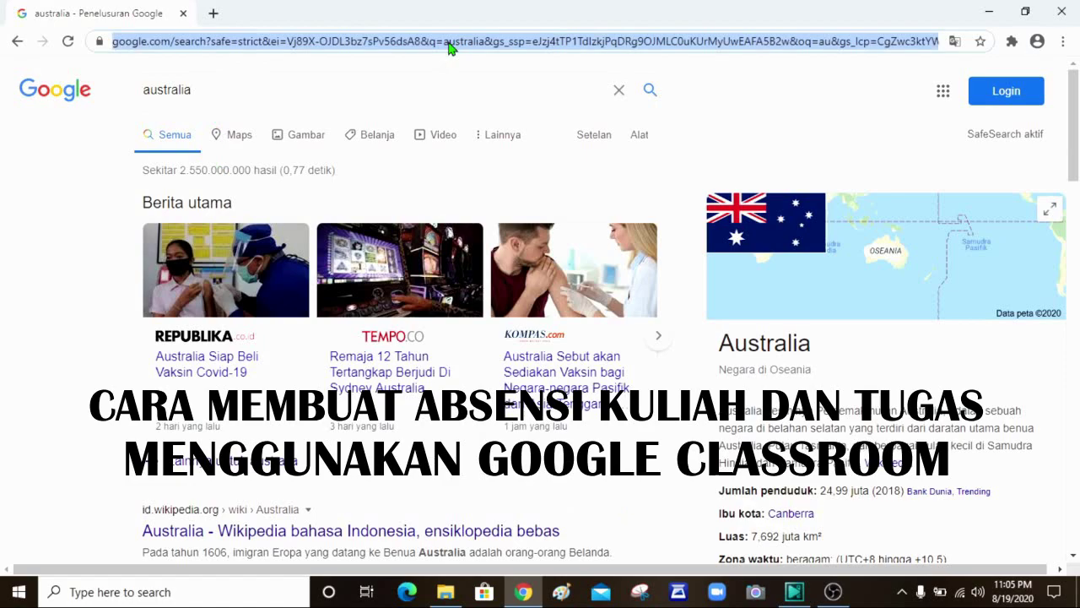
text(G)
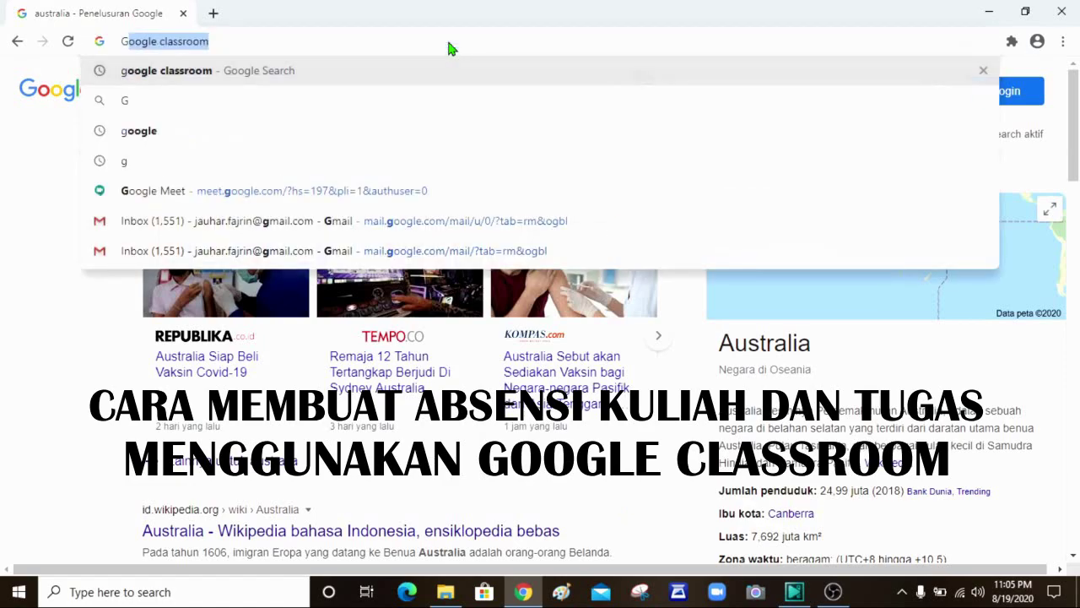
click(272, 75)
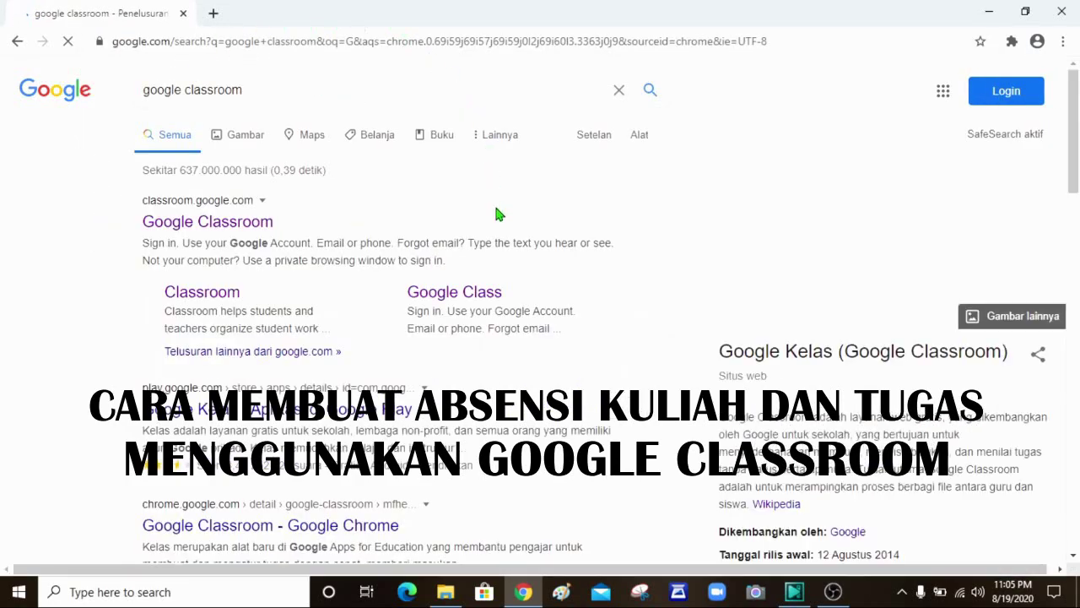
click(251, 226)
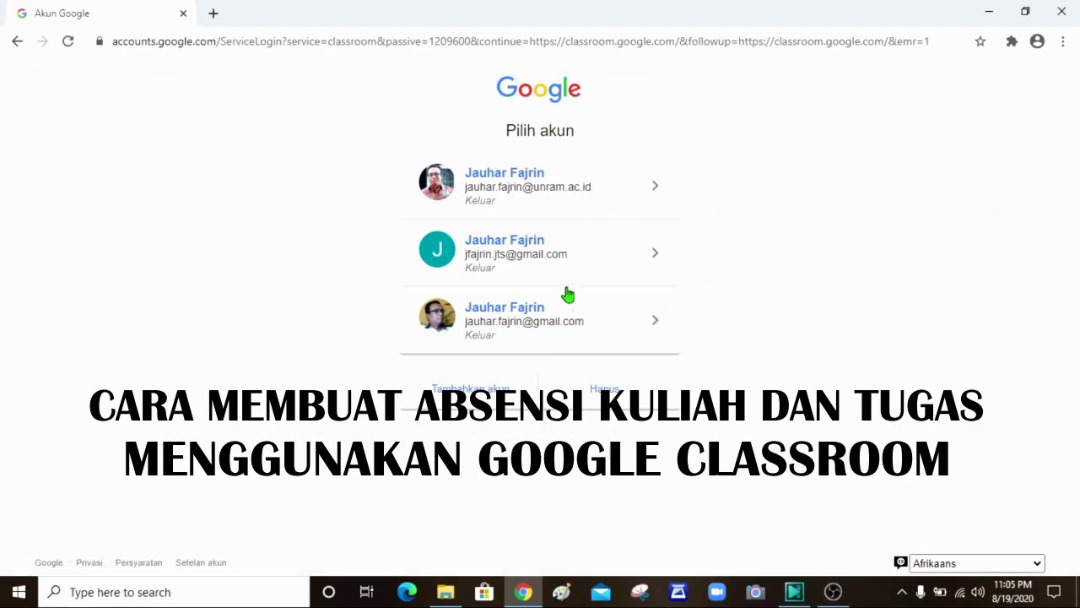
Step: Sign in to Google Classroom with the third listed account, entering the account password
click(547, 336)
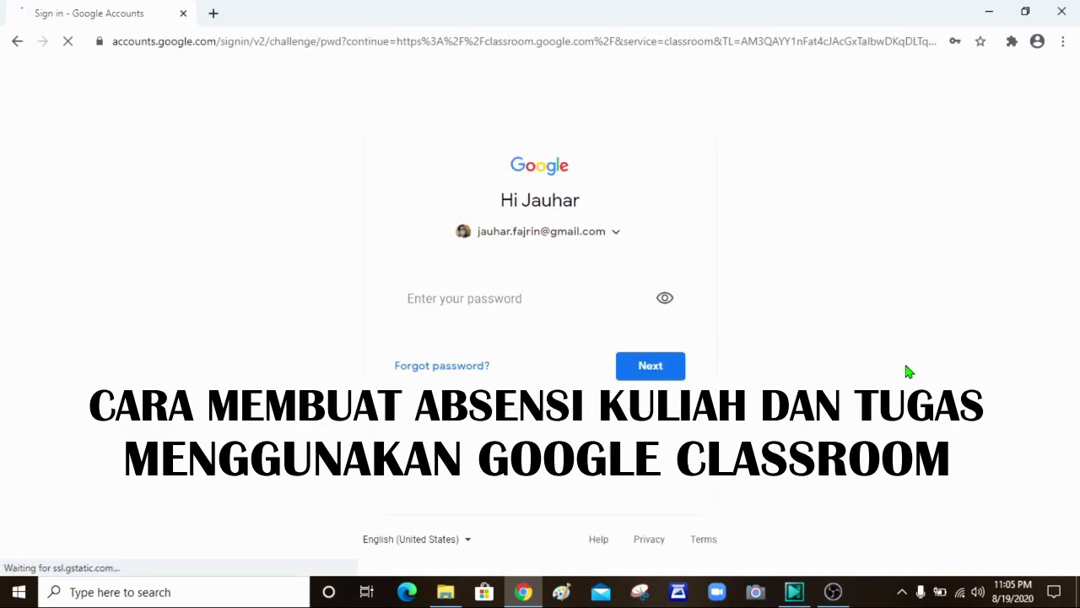
click(488, 295)
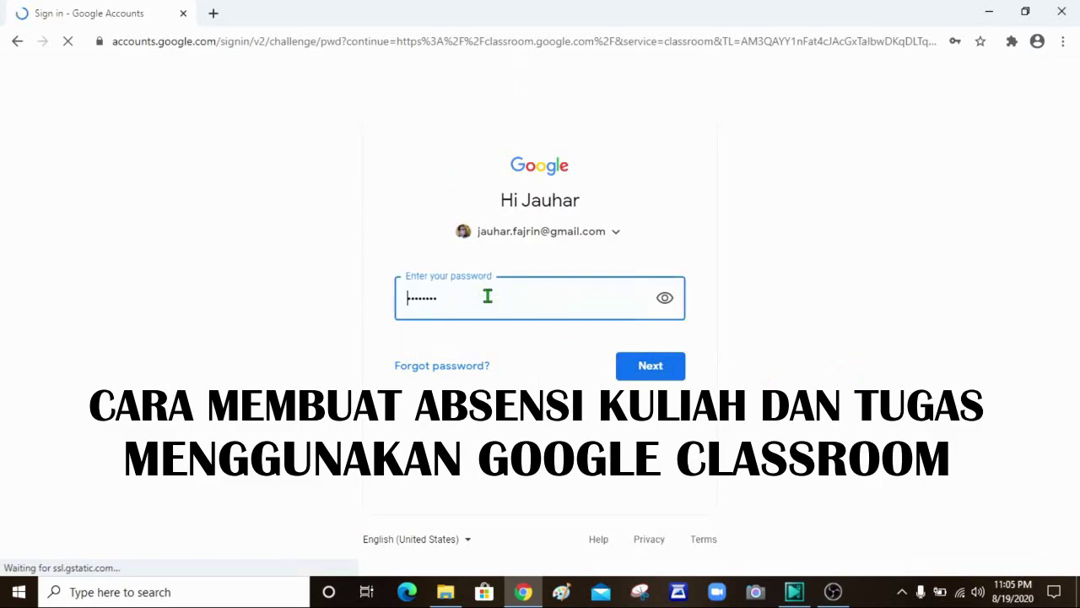
click(653, 373)
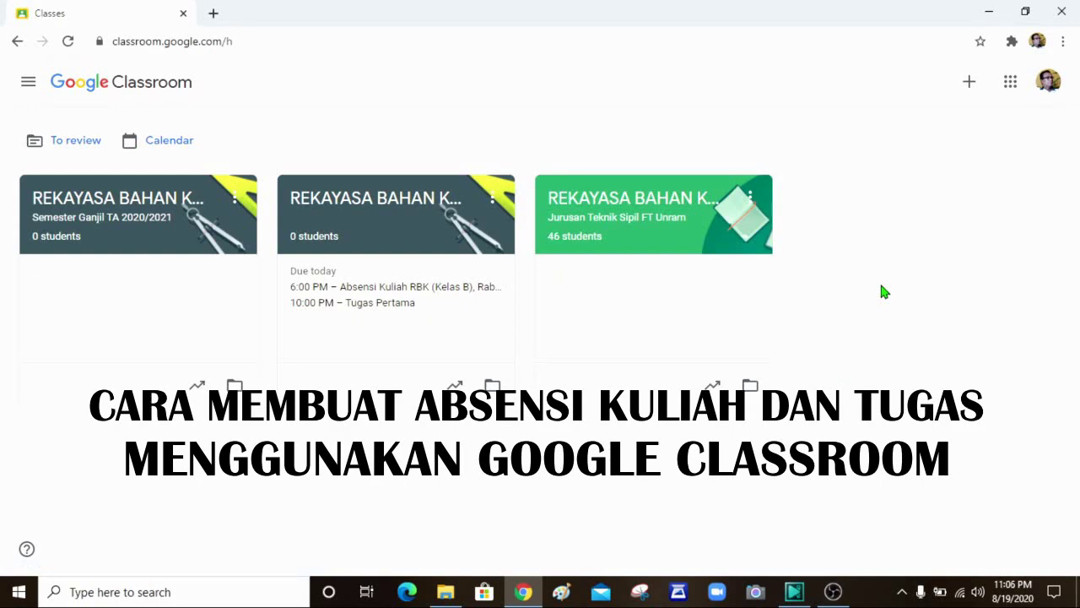
Step: Open the REKAYASA BAHAN KONSTRUKSI (KELAS C) class and review the topics on its Classwork page
click(166, 224)
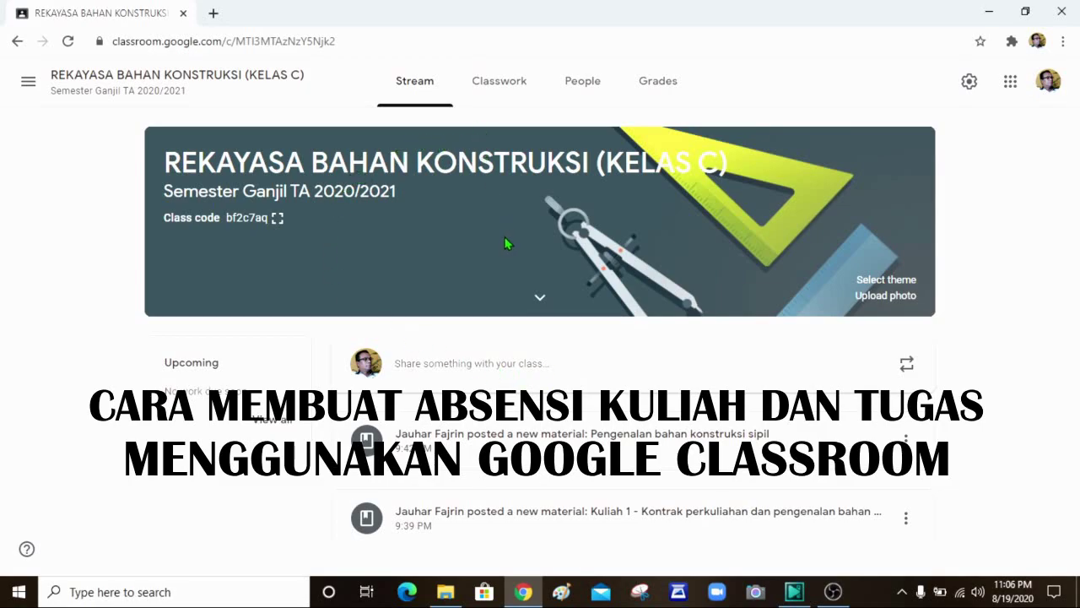
click(521, 98)
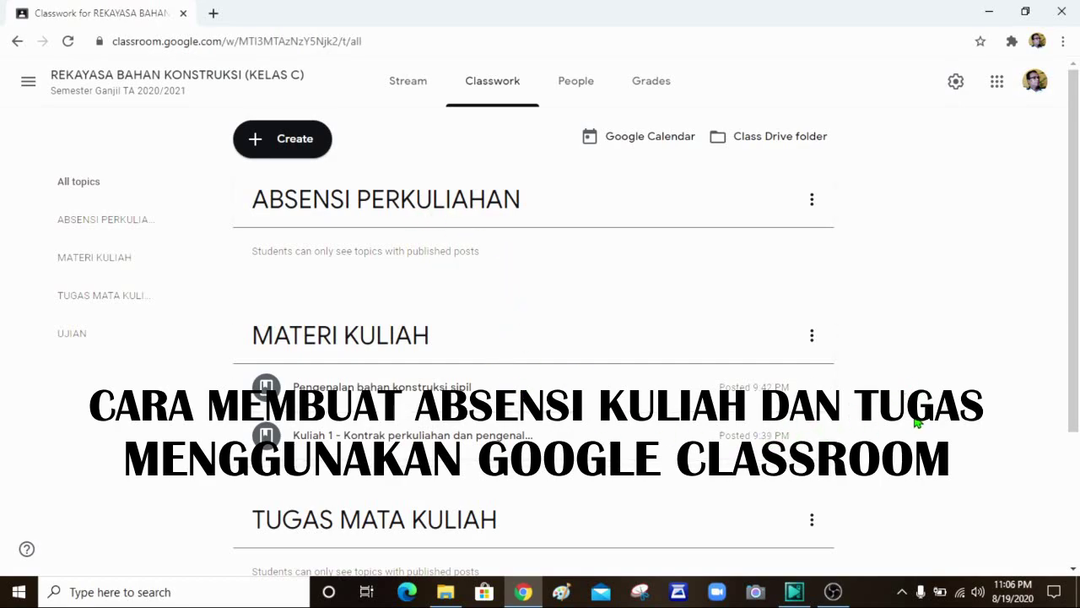
scroll(917, 422, down, 1)
scroll(476, 519, down, 1)
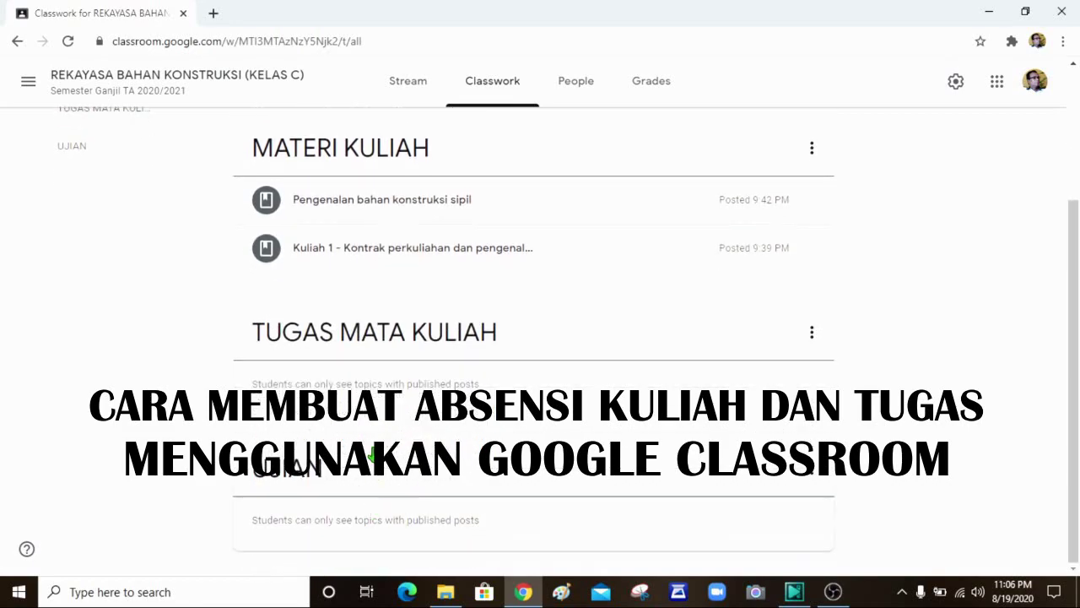
scroll(415, 492, up, 2)
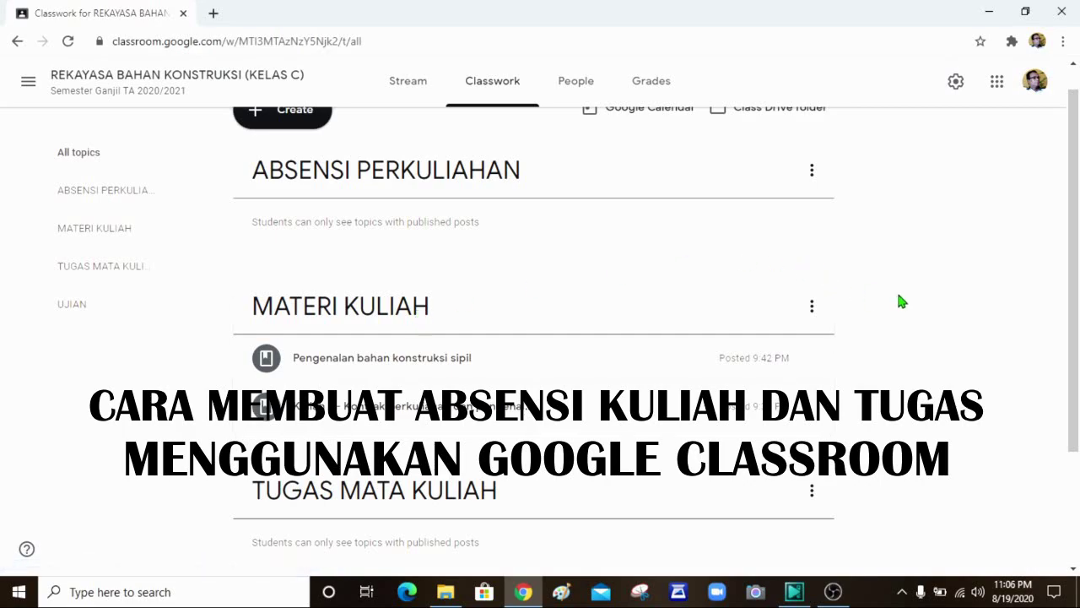
scroll(902, 302, up, 1)
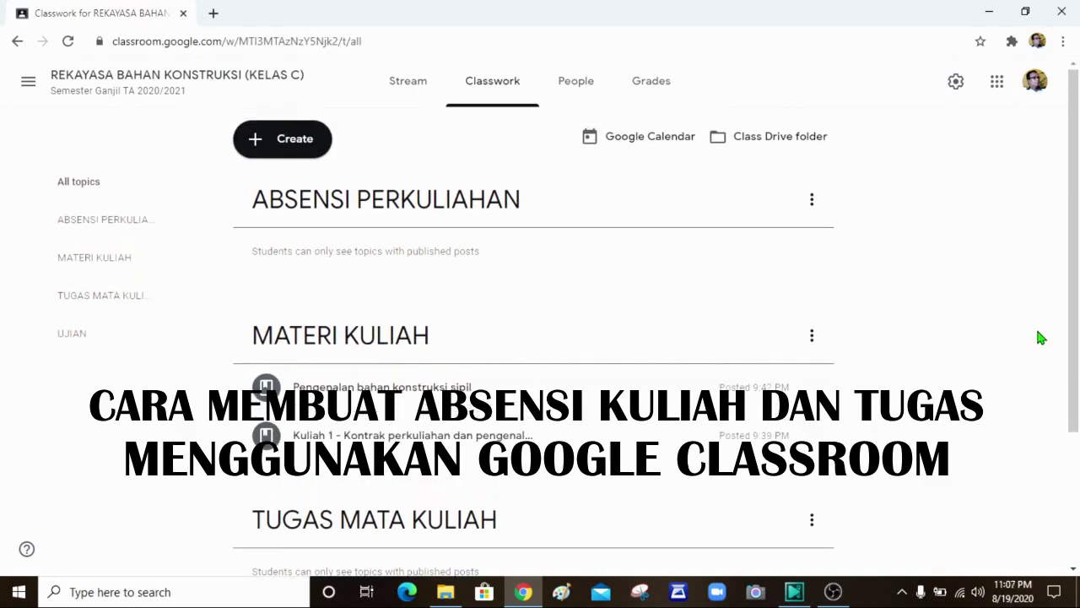
Step: Create a new Question with the title "Absensi KBM Rabu, 19 Agustus 2020"
click(304, 145)
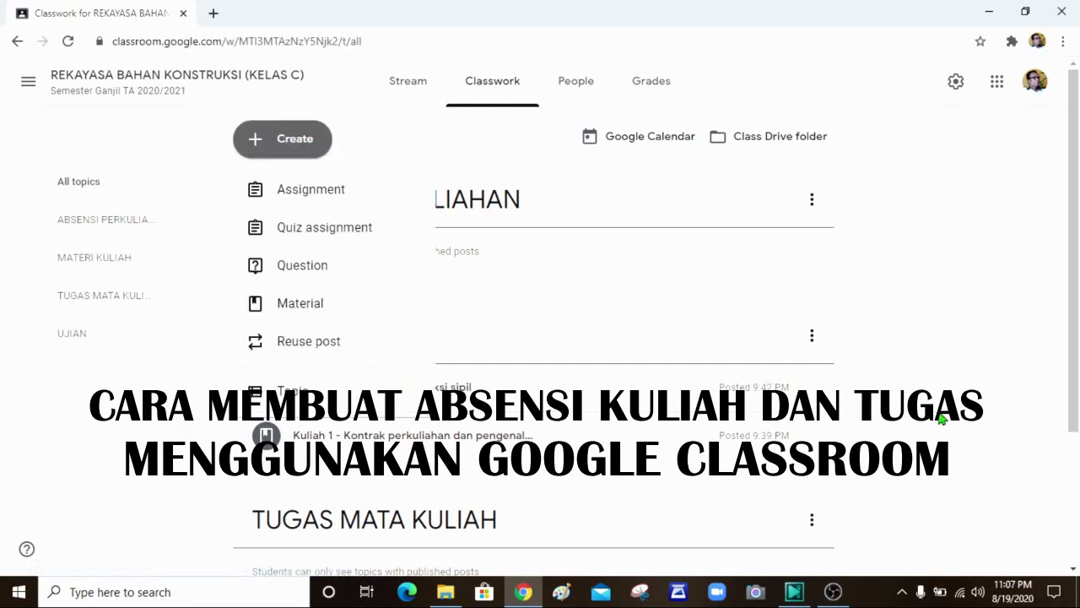
click(313, 279)
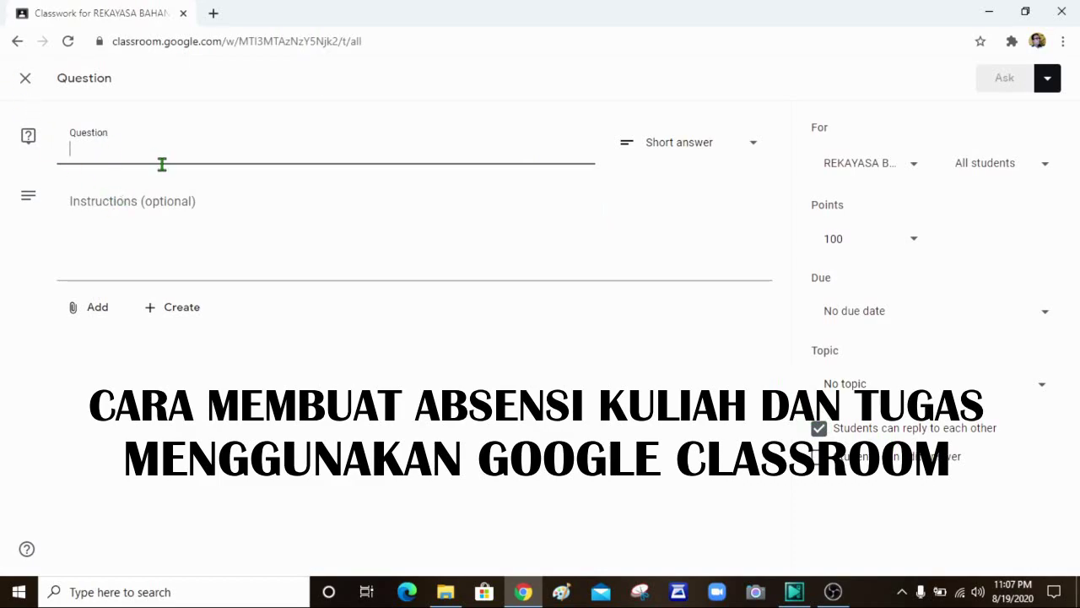
text(Absensi)
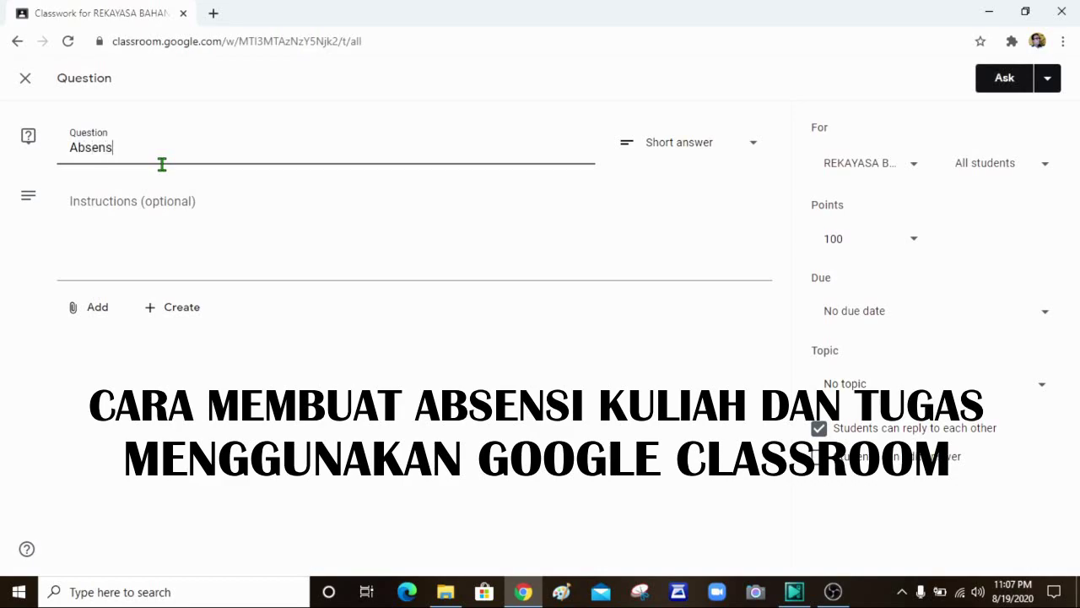
text(perku)
key(BackSpace)
key(BackSpace)
key(BackSpace)
key(BackSpace)
key(BackSpace)
text(KBM)
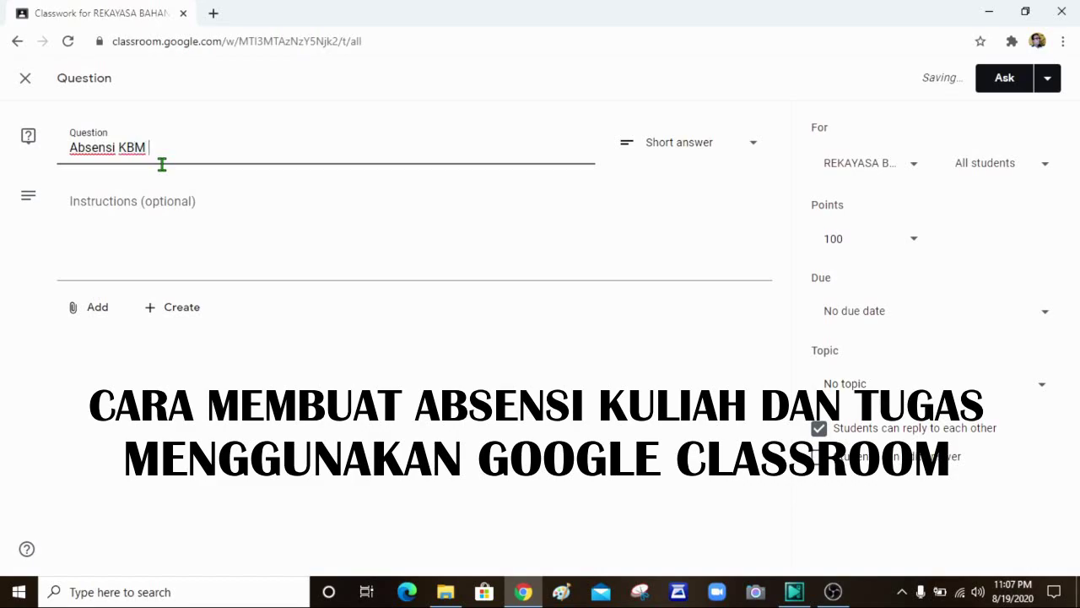
text( Rabu, 19 Agustus )
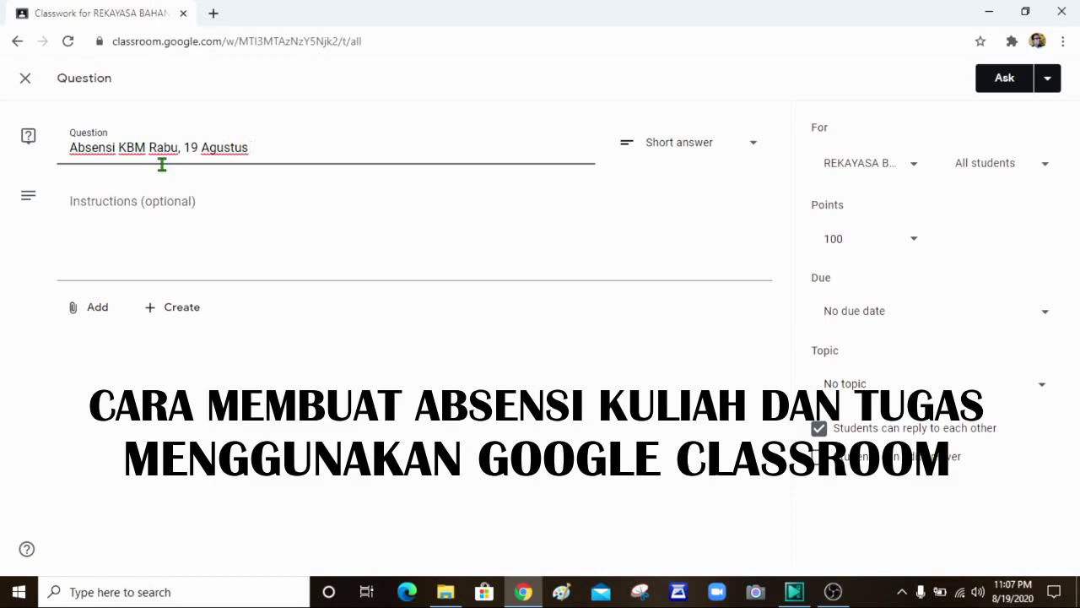
text(2020)
Step: Enter the question's instructions as "Klik hadir untuk memulai perkuliahan"
click(167, 264)
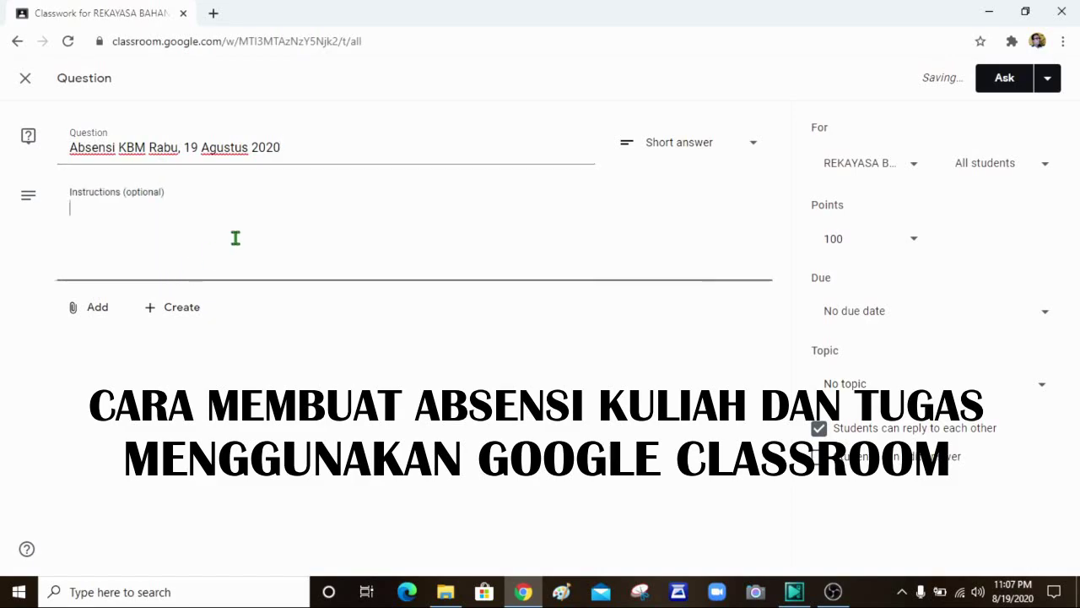
text(Klik ha)
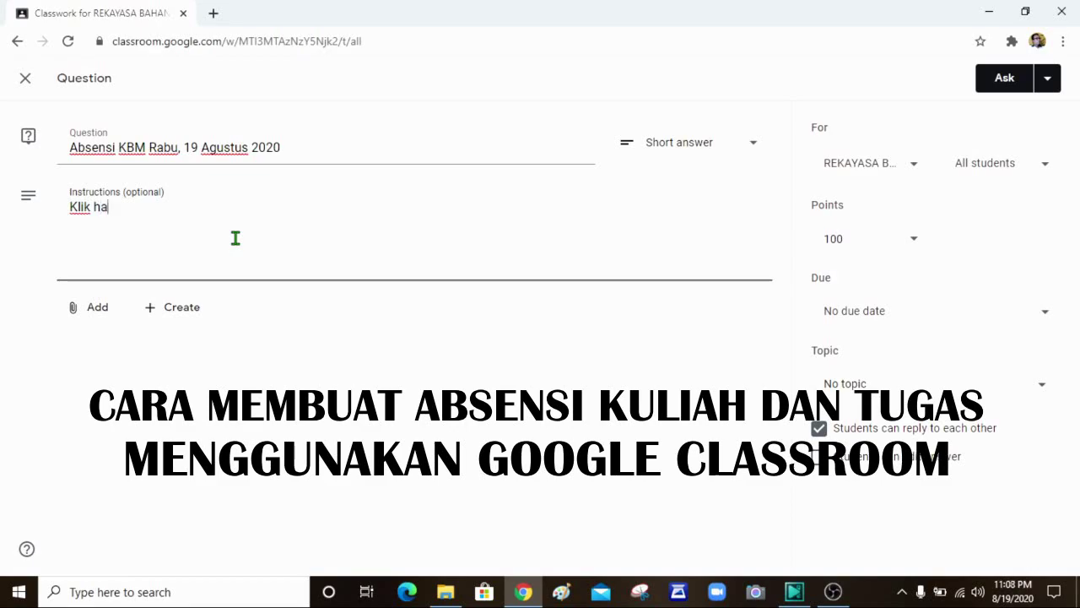
text(dir)
text(,)
key(BackSpace)
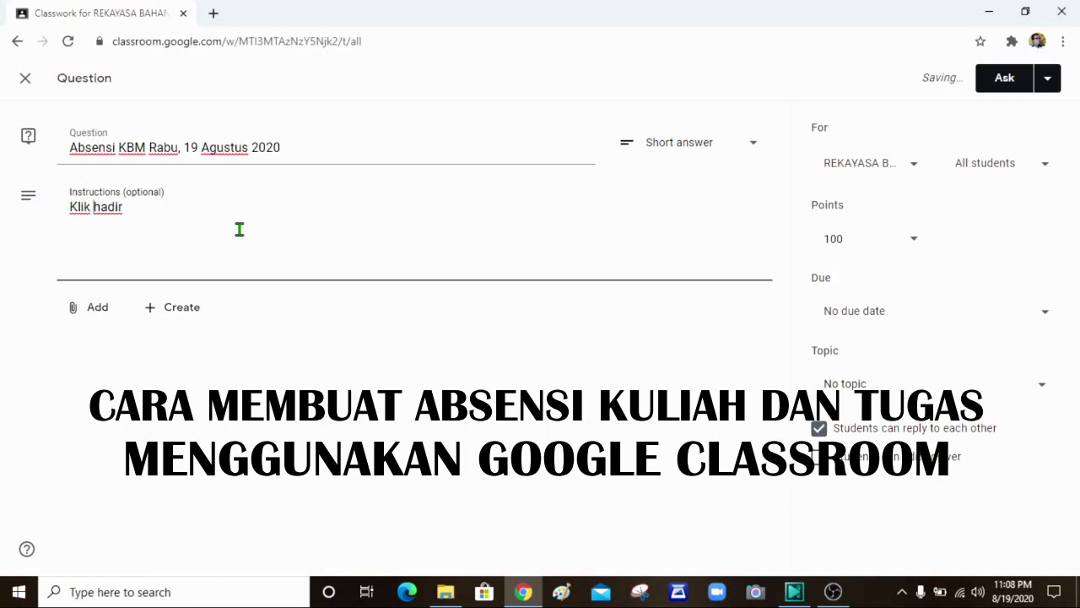
text(untuk memulai perkuliahan)
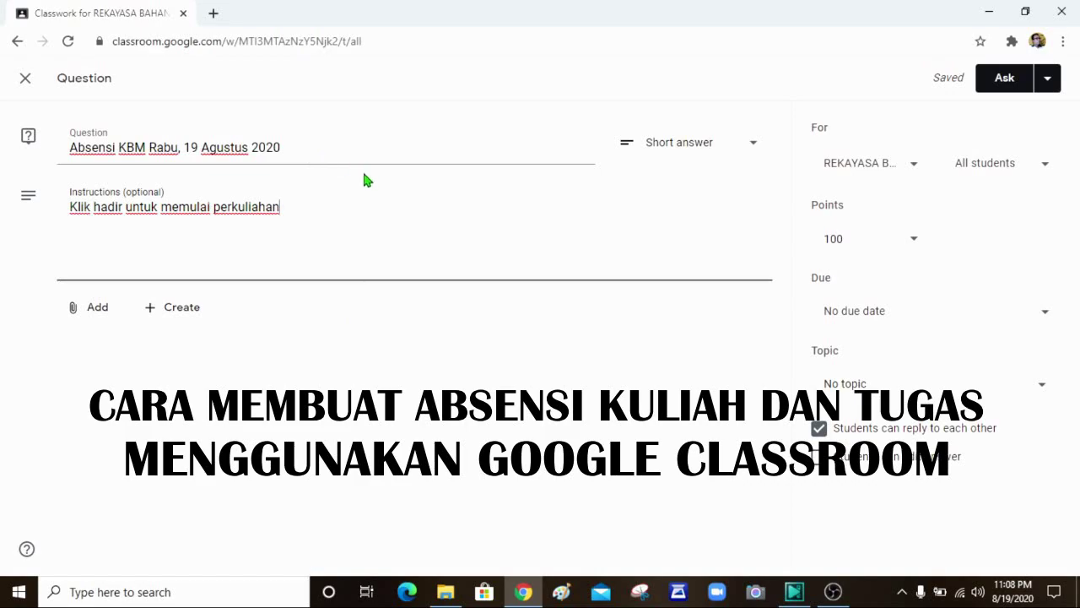
Step: Make the question Multiple choice with "Hadir" as its only answer option
click(756, 148)
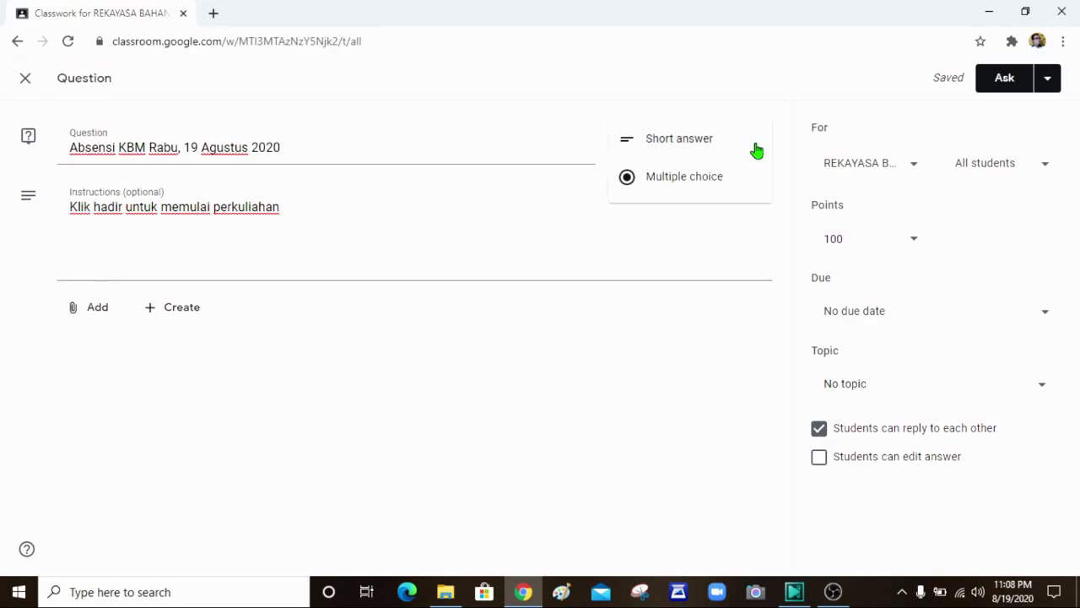
click(693, 150)
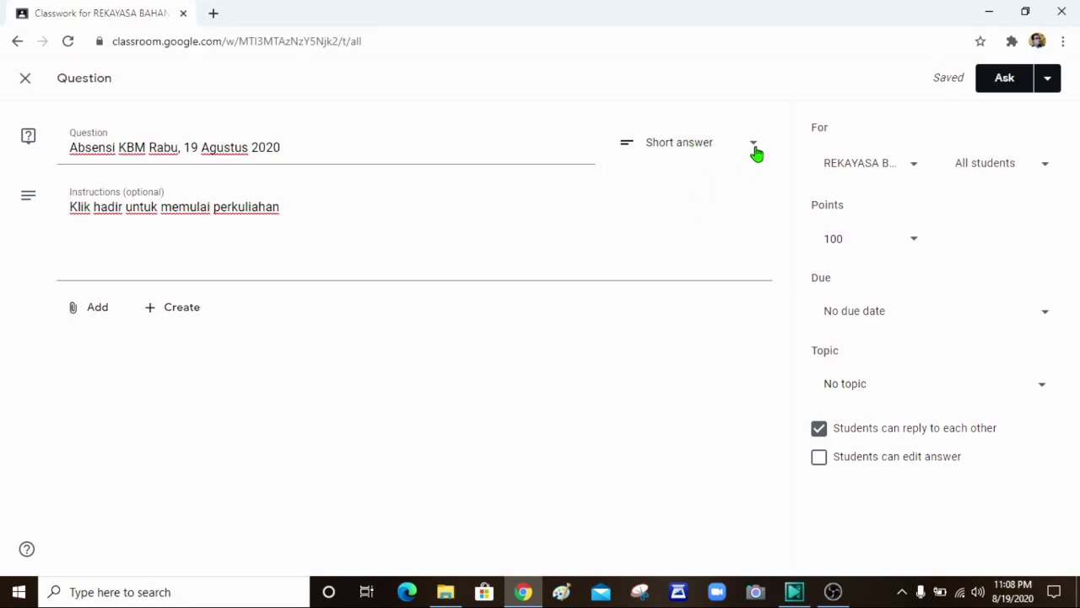
click(755, 150)
click(705, 180)
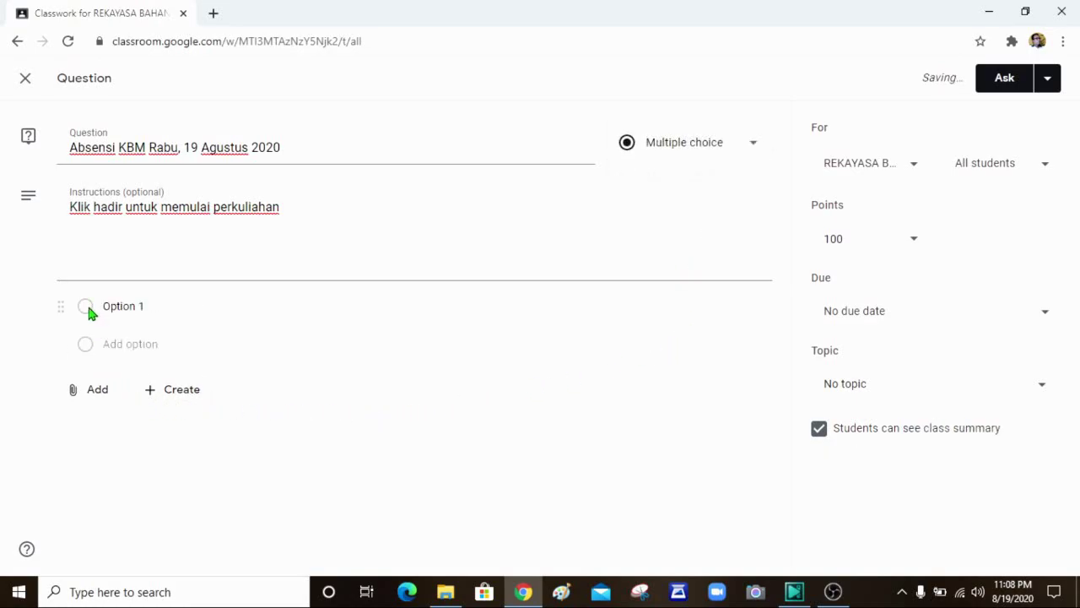
click(151, 307)
text(Hadir)
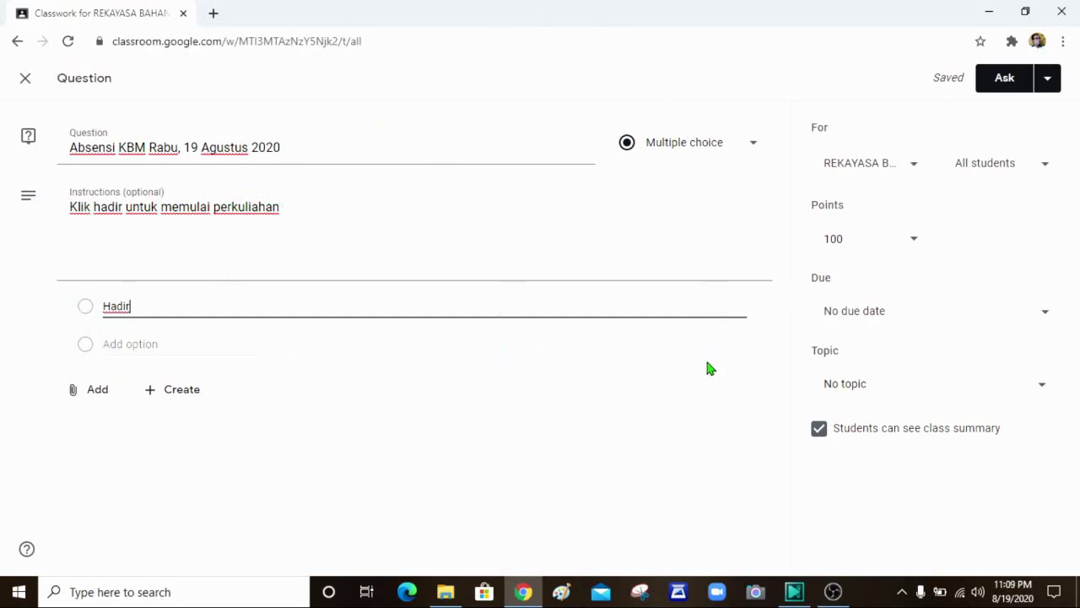
Step: Set the question's points to Ungraded and its due date to Aug 19, 2020
click(917, 250)
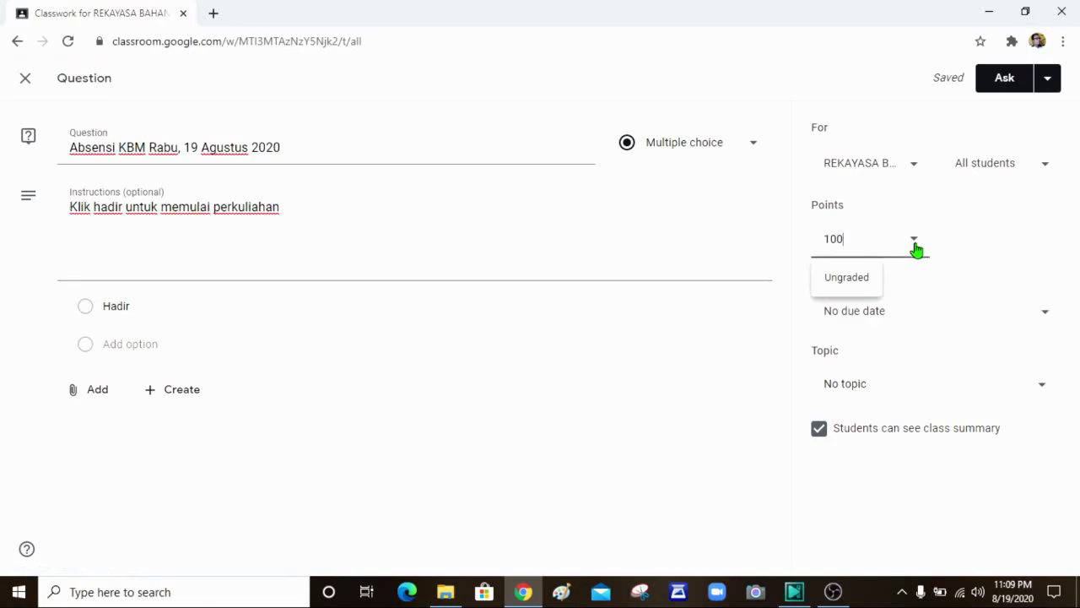
click(866, 285)
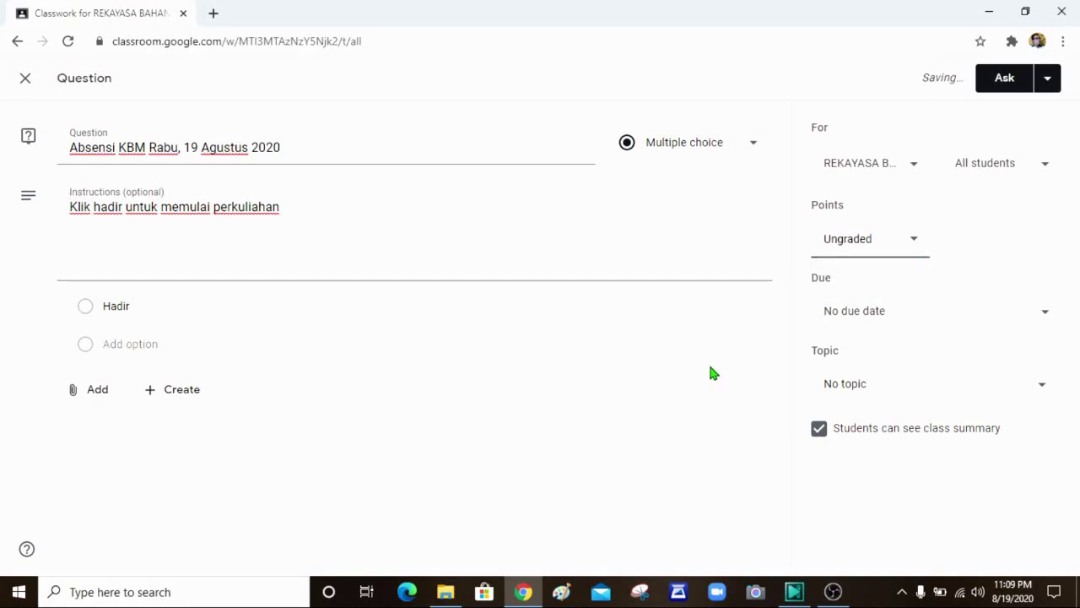
click(1048, 317)
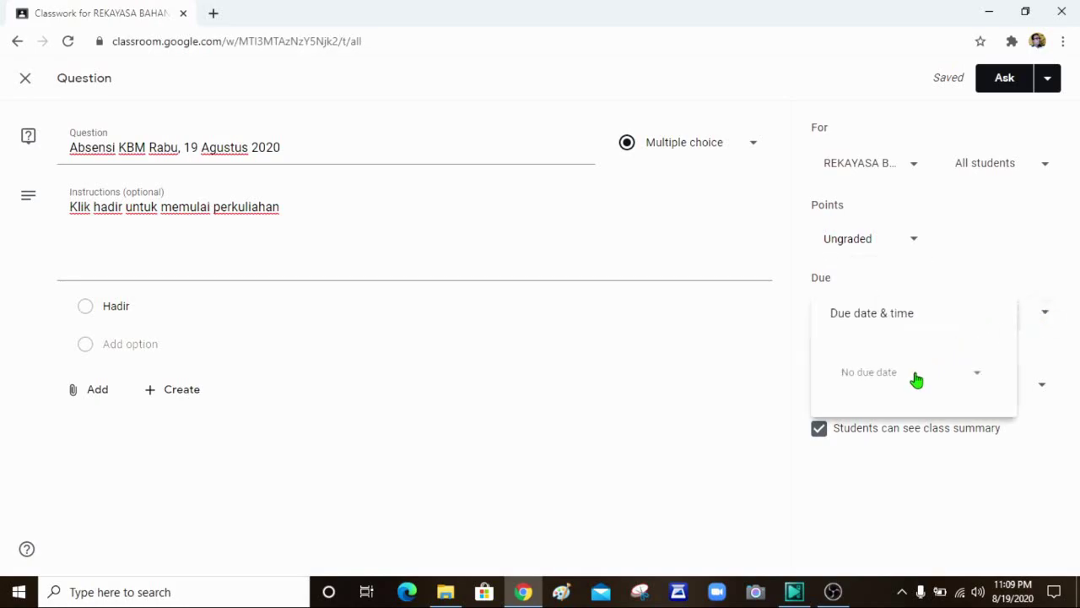
click(868, 381)
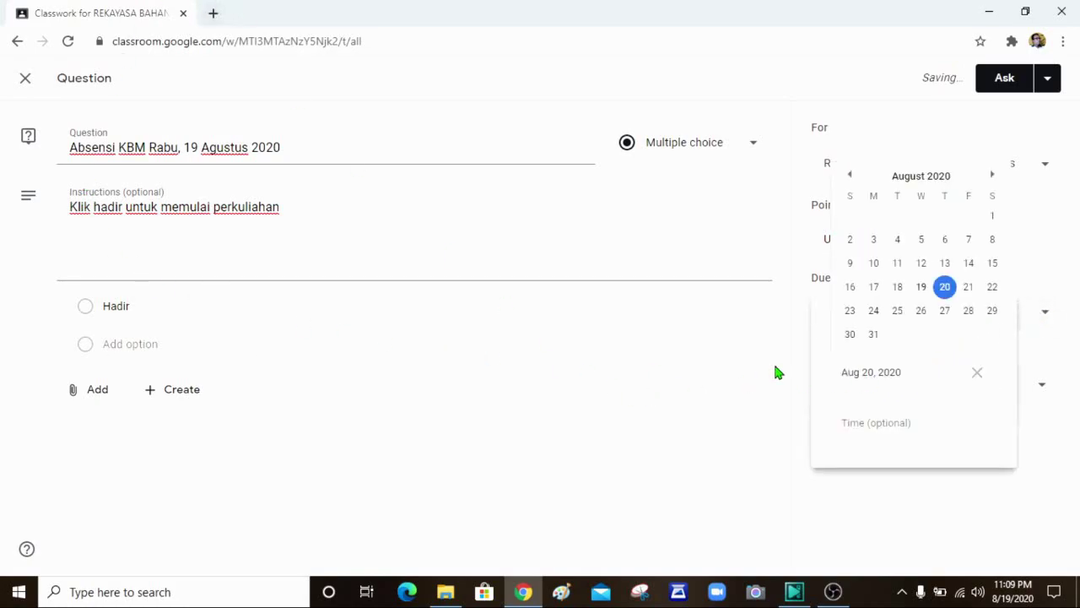
click(921, 288)
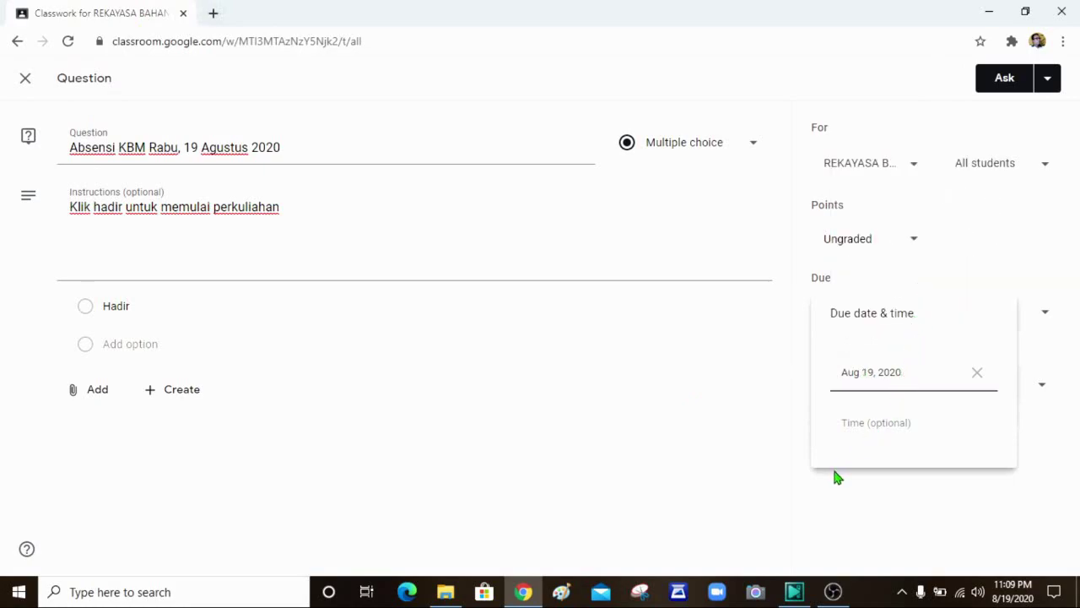
Step: Set the question's due time to 6:00 PM
click(890, 428)
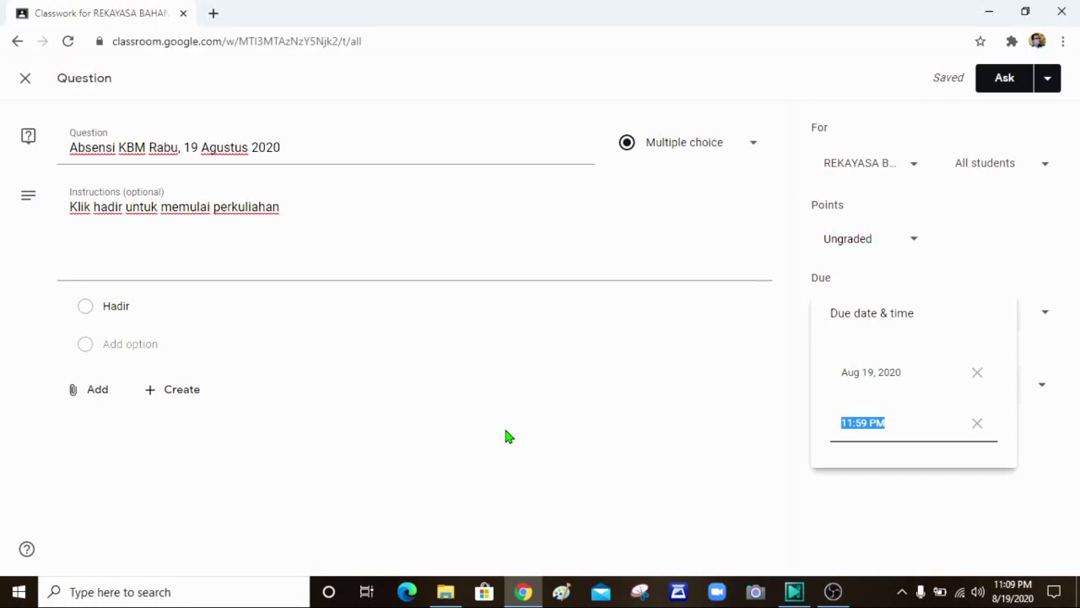
click(847, 431)
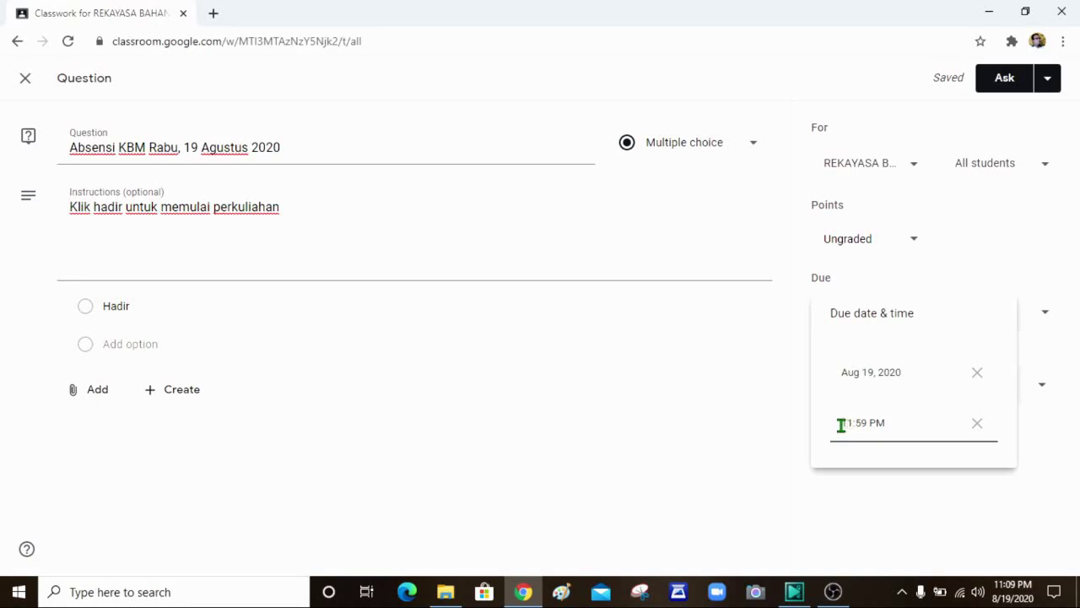
text(06.00)
key(Delete)
key(Delete)
key(Delete)
key(Delete)
key(Delete)
click(887, 508)
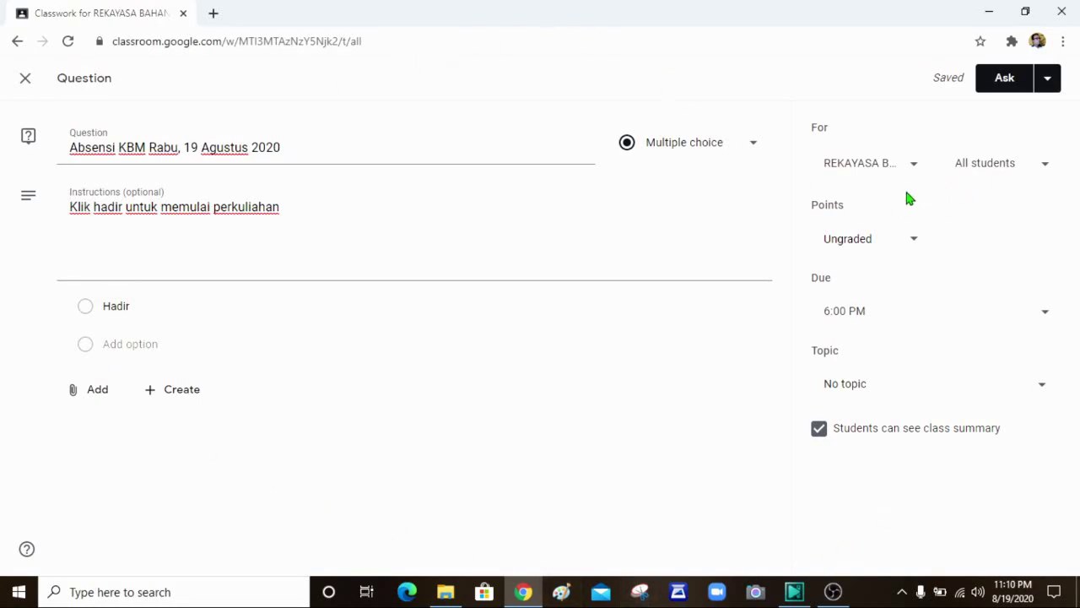
Step: Check which students the question is assigned to, keeping the current selection
click(1046, 176)
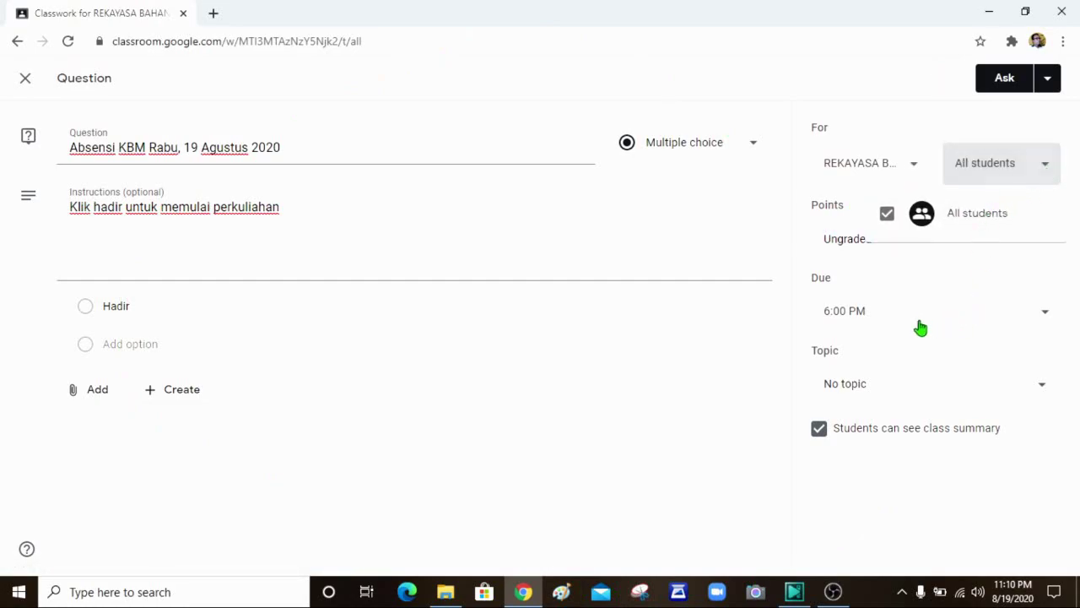
click(501, 385)
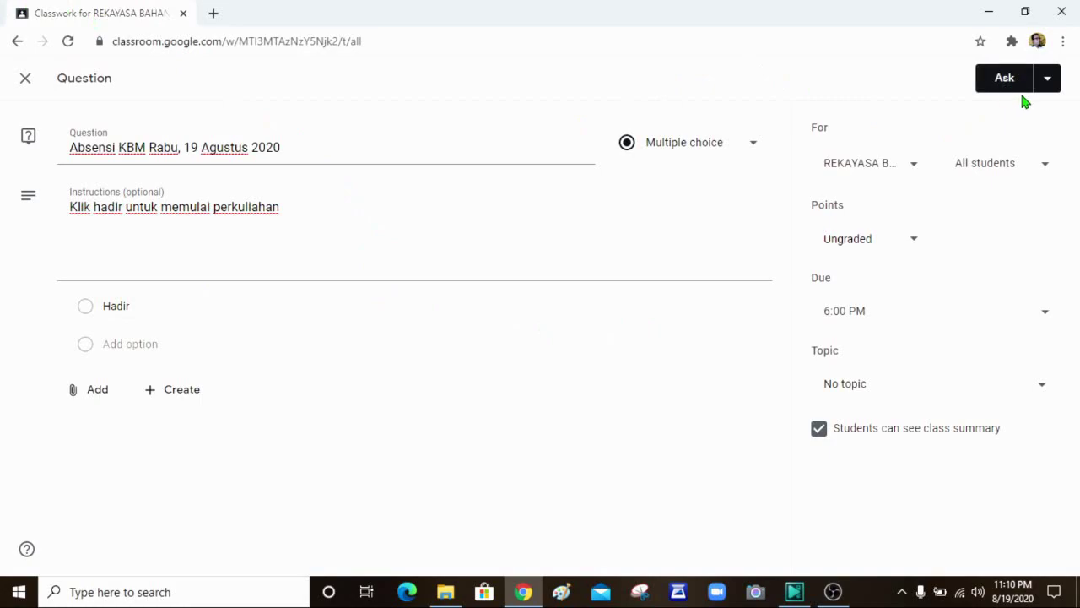
Step: Post the attendance question immediately and move it under the ABSENSI PERKULIAHAN topic
click(1051, 85)
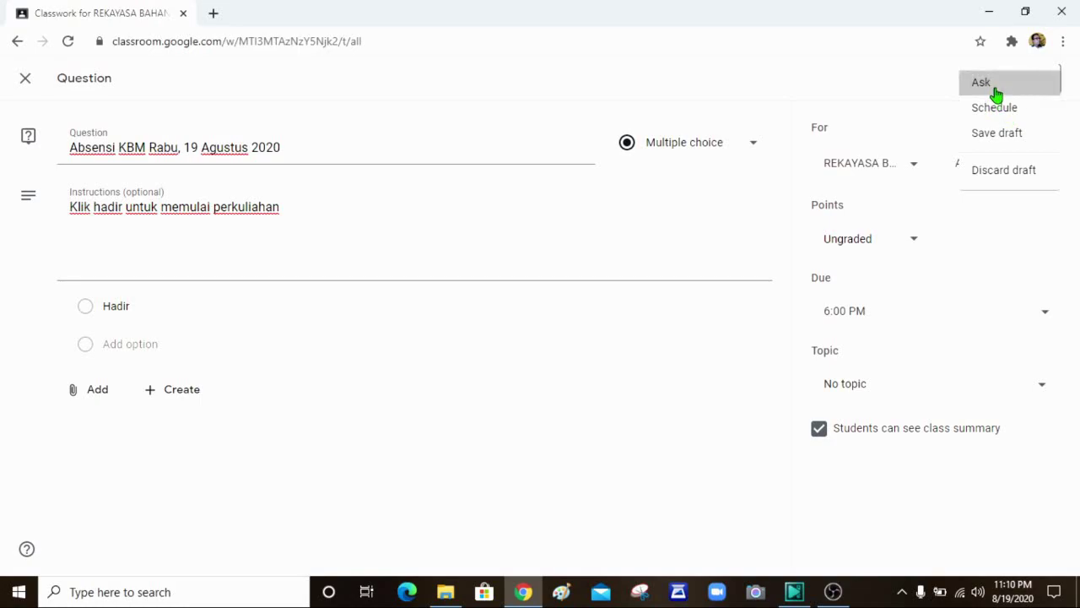
click(996, 94)
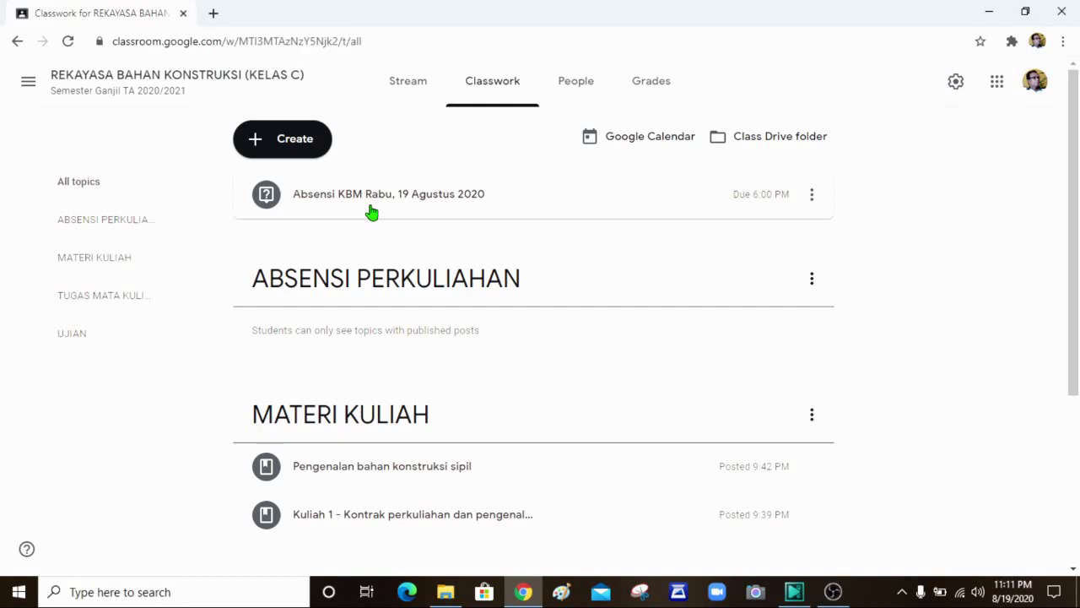
drag(371, 211, 359, 280)
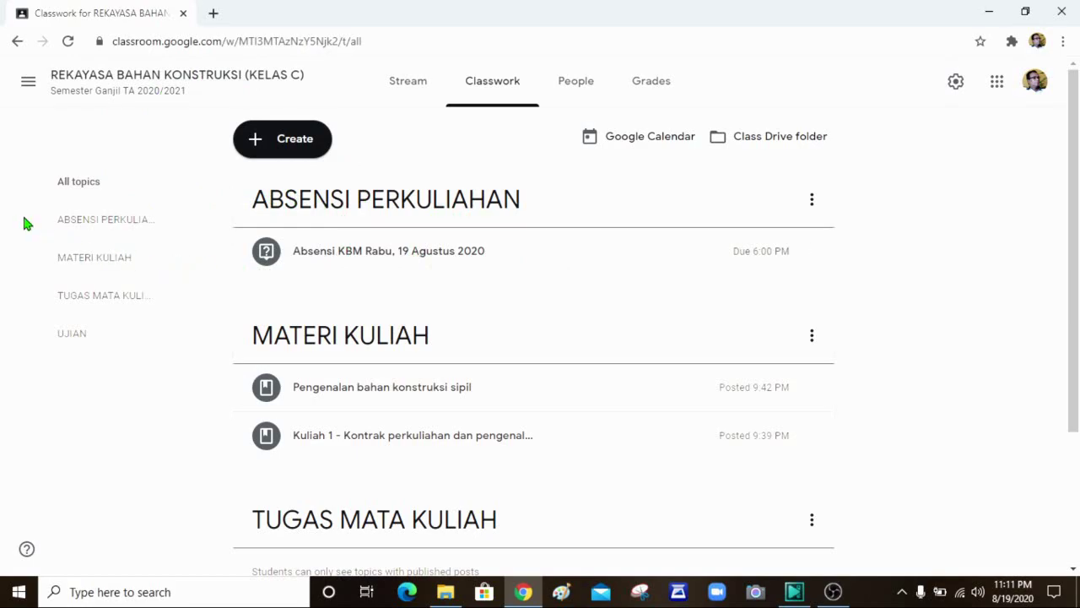
Step: Open the student answers for "Absensi kehadiran Rabu, 12 Agustus 2020" in the REKAYASA BAHAN KONSTRUKSI class of Jurusan Teknik Sipil FT Unram
click(28, 84)
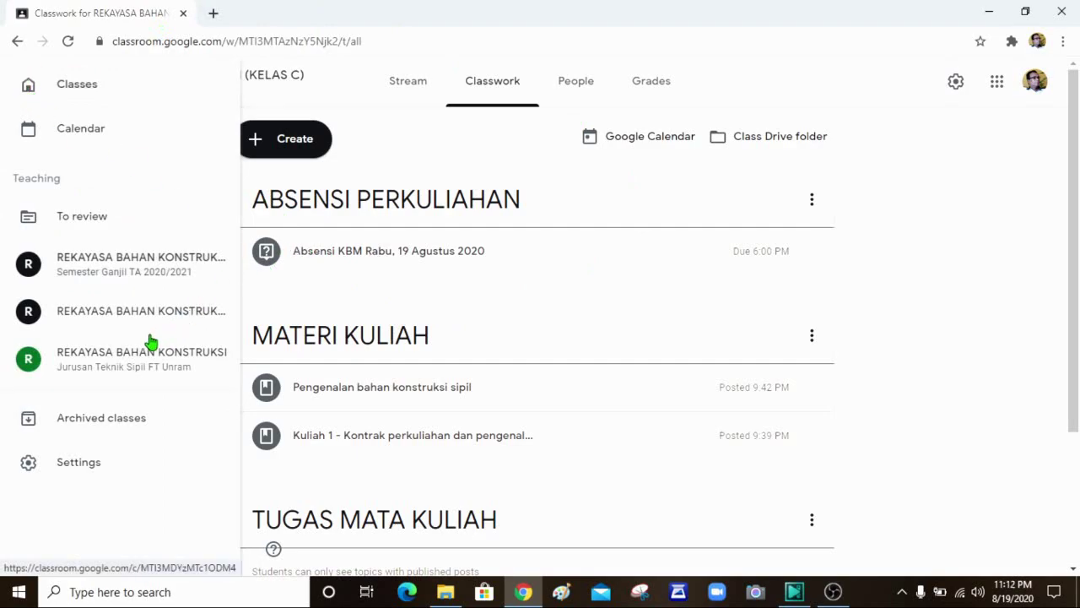
click(112, 359)
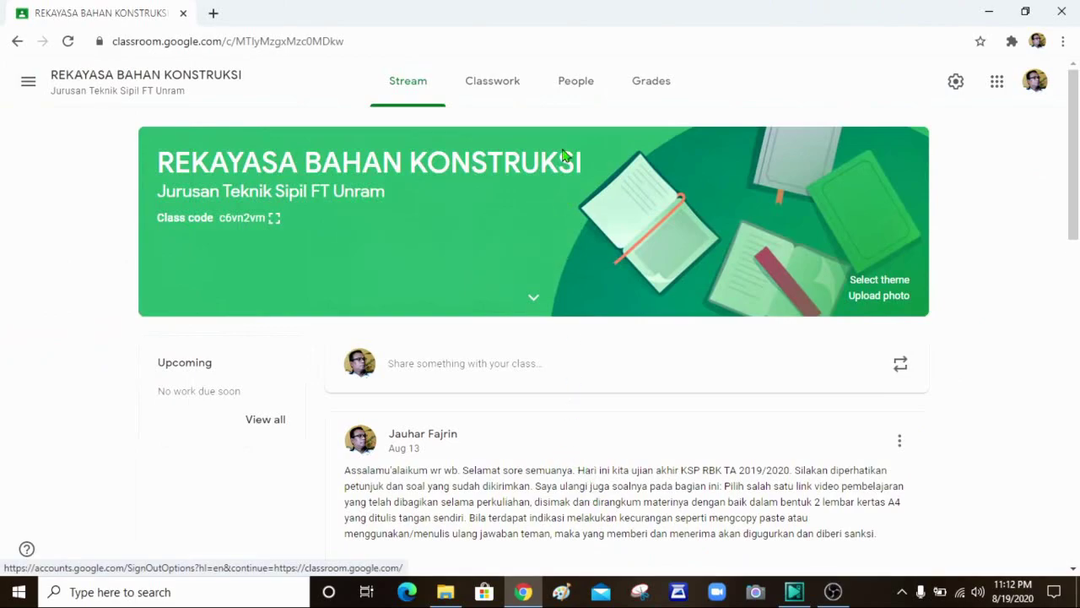
click(494, 89)
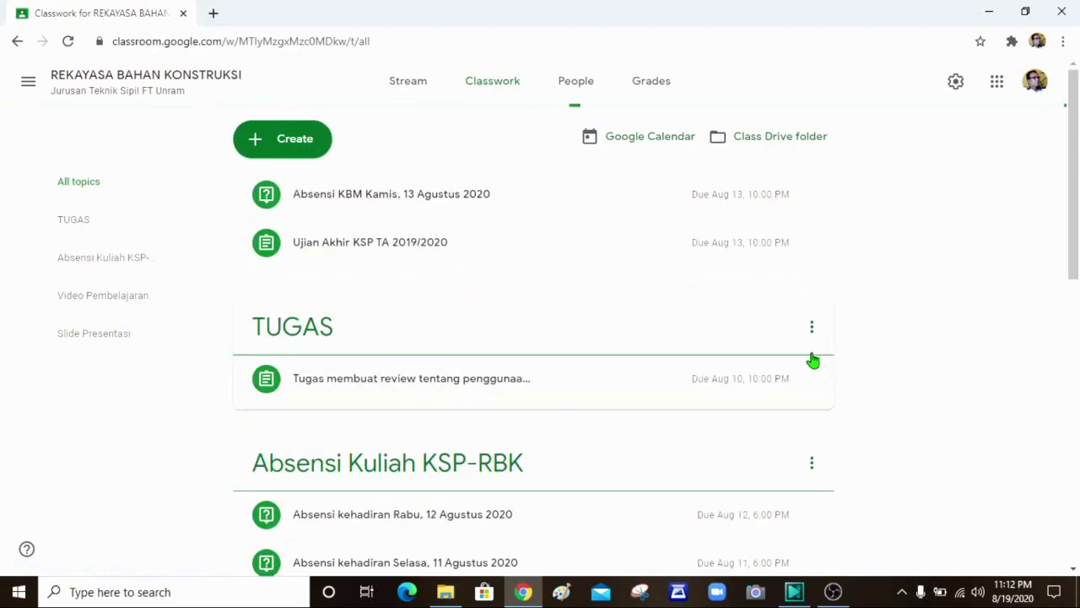
scroll(568, 464, down, 3)
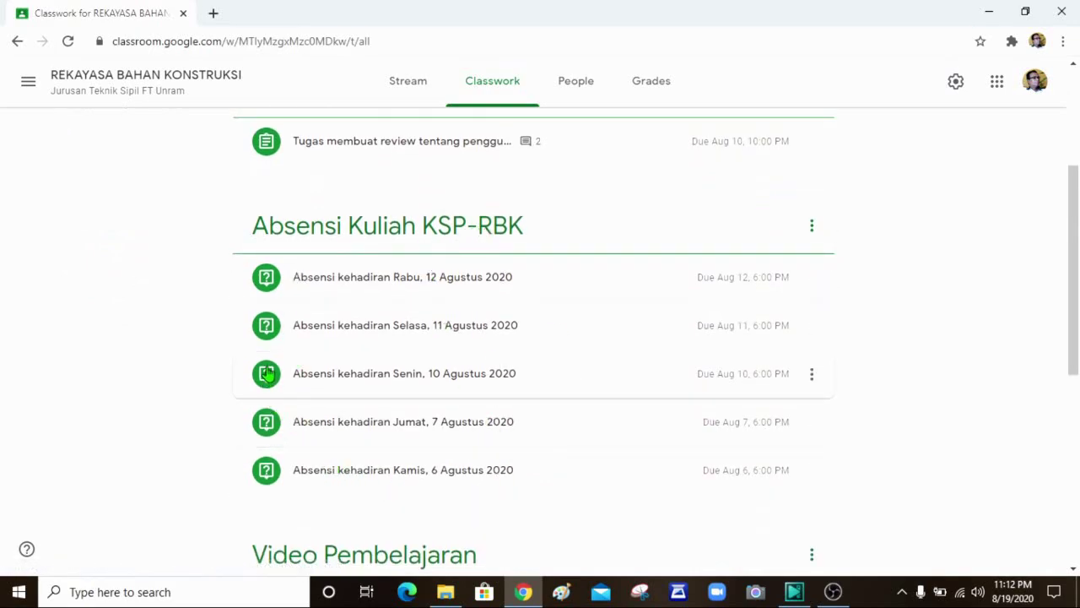
click(384, 285)
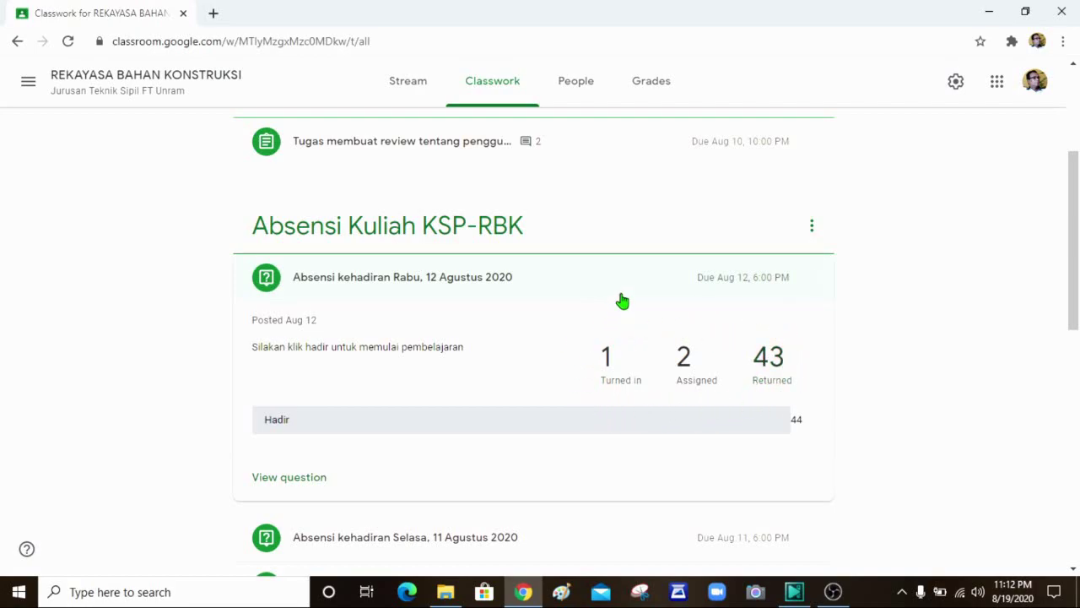
click(287, 479)
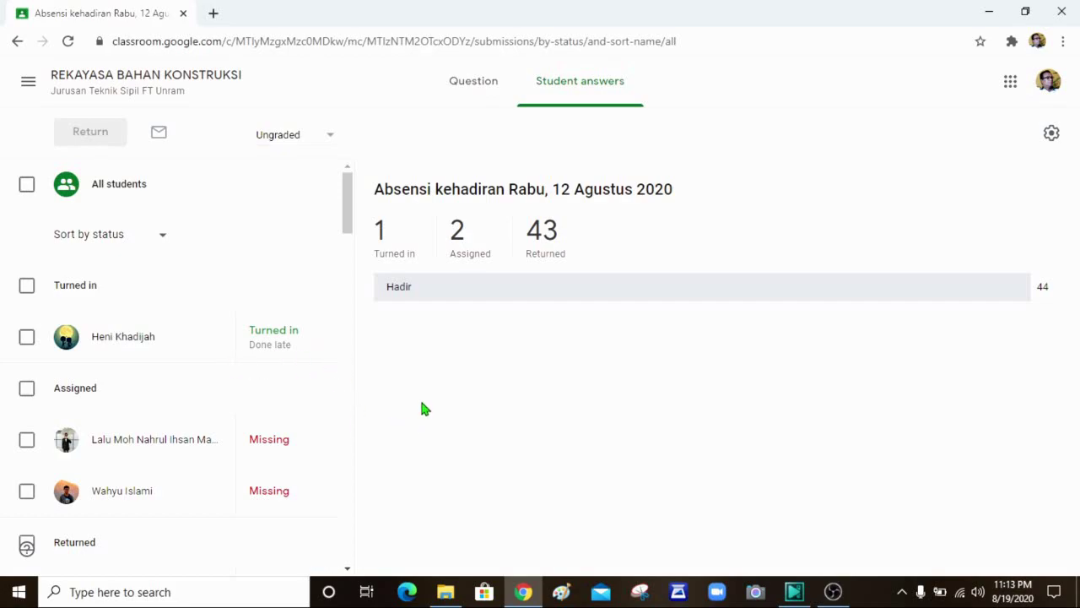
Step: Examine the student list for turned-in, missing and returned attendance answers
scroll(287, 485, down, 3)
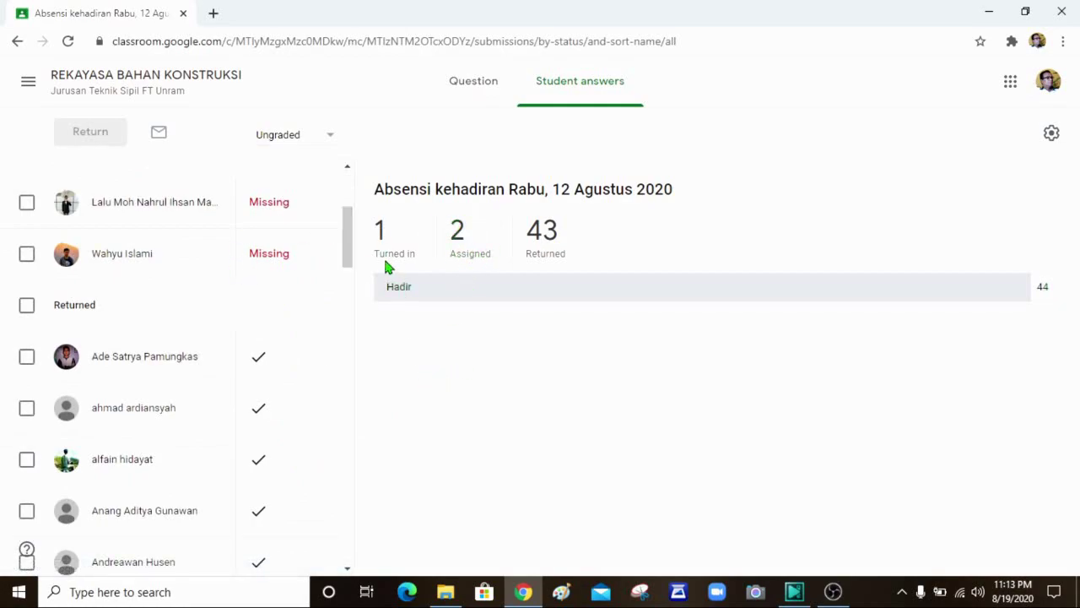
scroll(272, 225, up, 1)
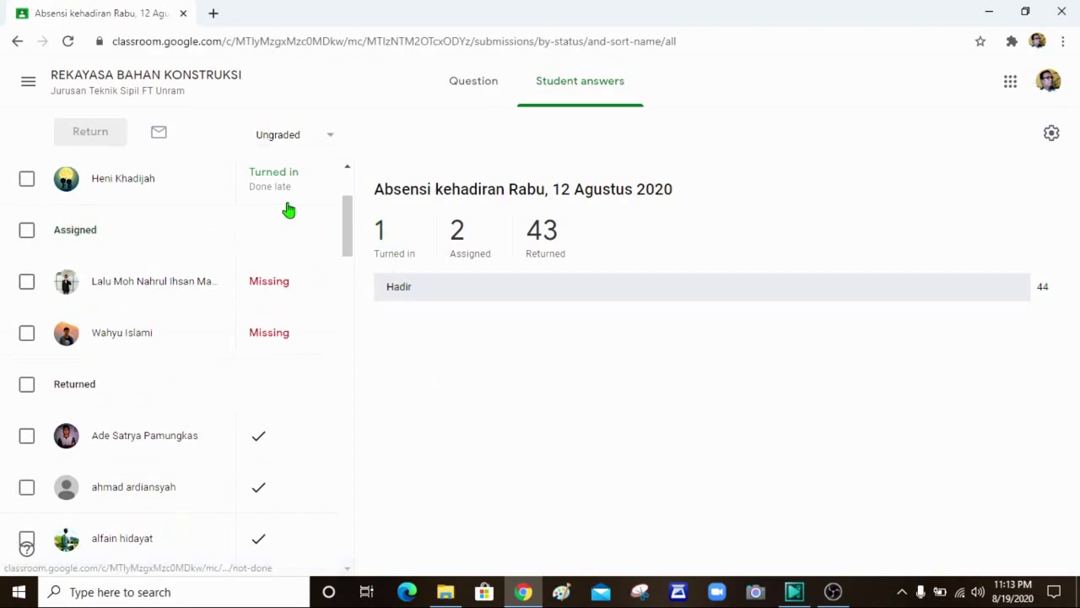
scroll(291, 367, down, 1)
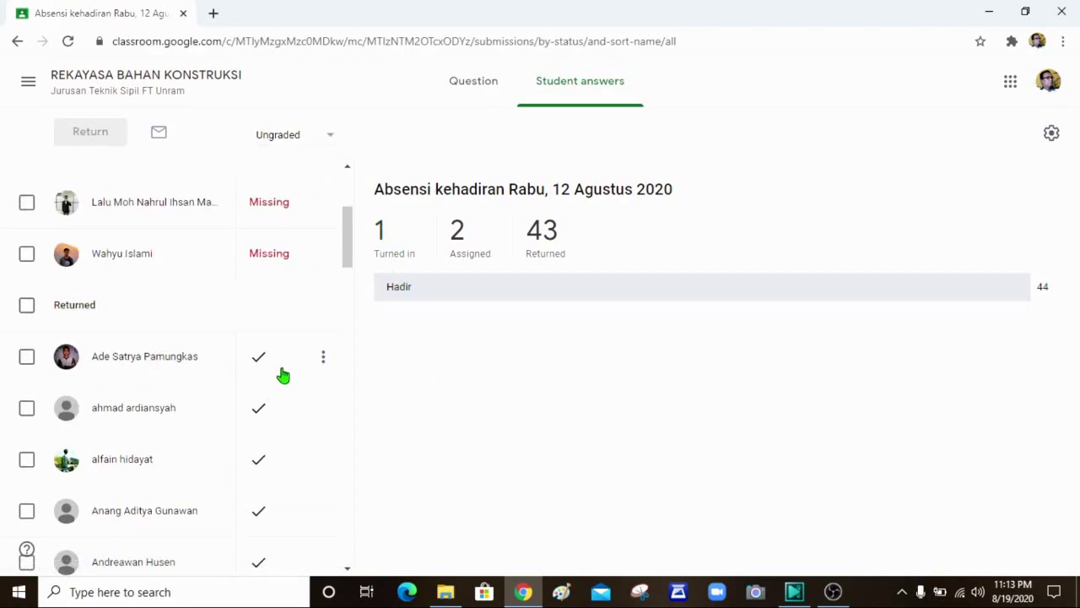
scroll(283, 375, down, 4)
scroll(282, 375, down, 3)
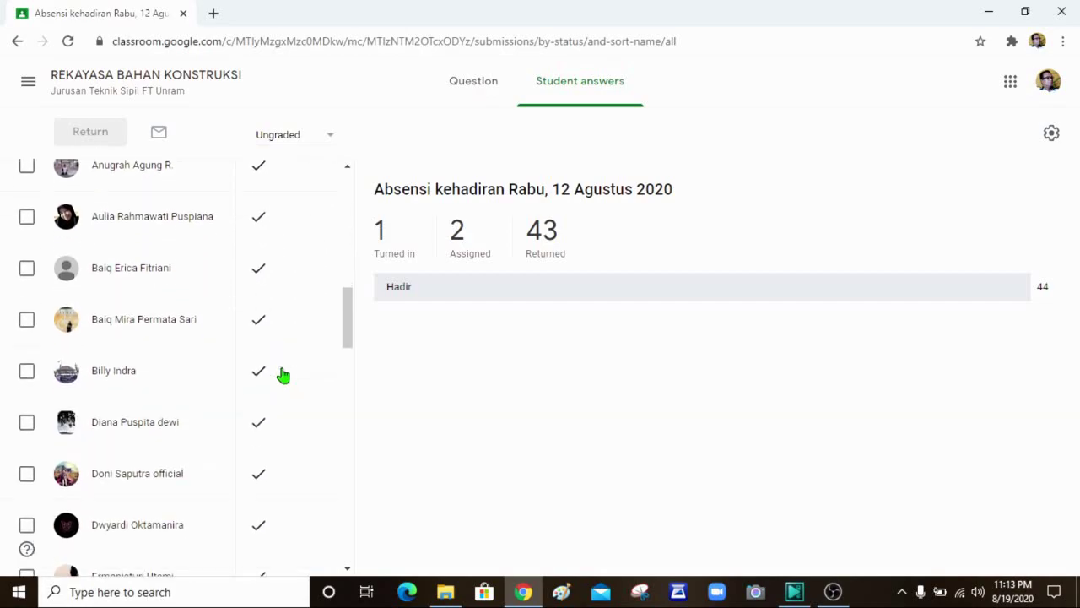
scroll(282, 376, down, 10)
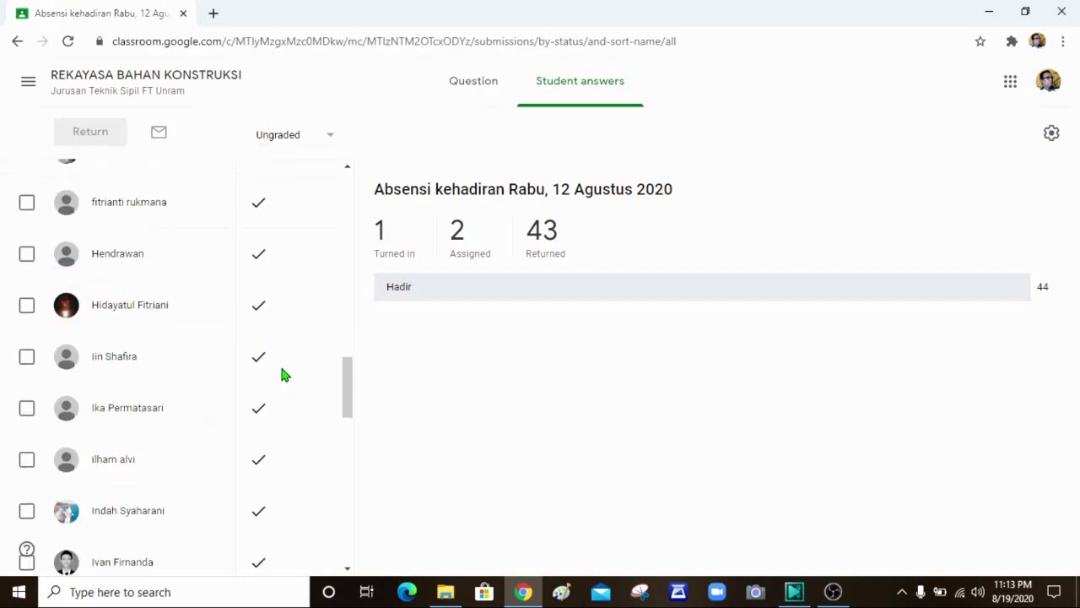
scroll(283, 376, down, 6)
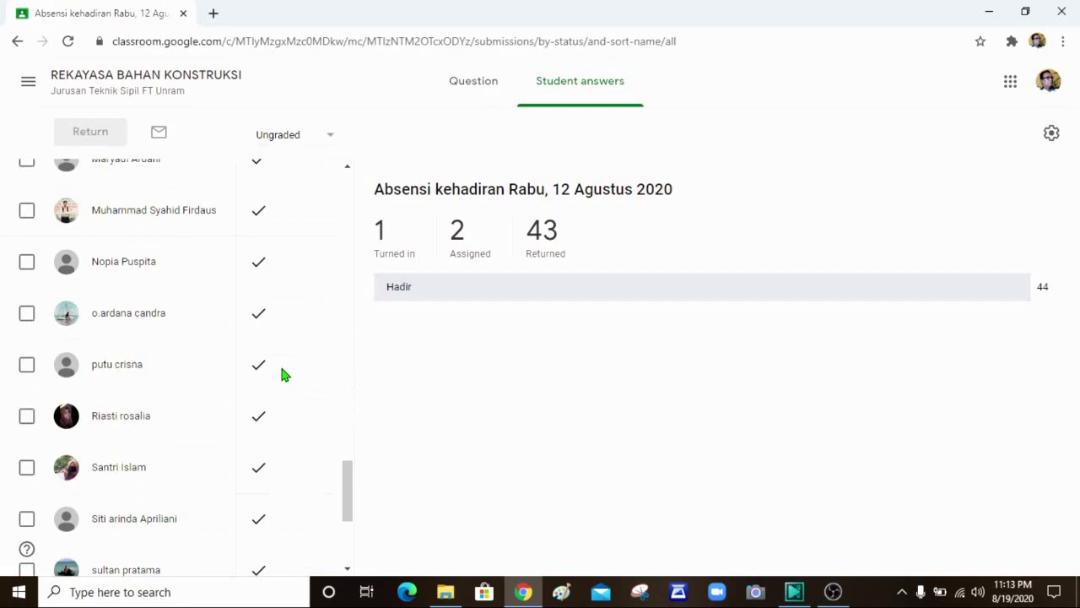
scroll(283, 375, up, 10)
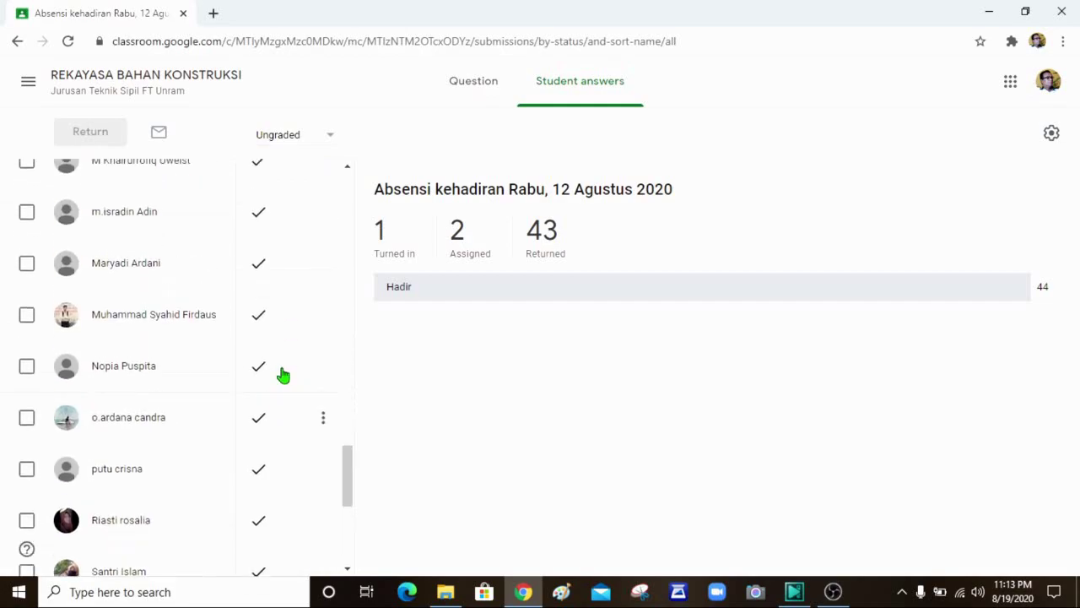
scroll(282, 376, up, 10)
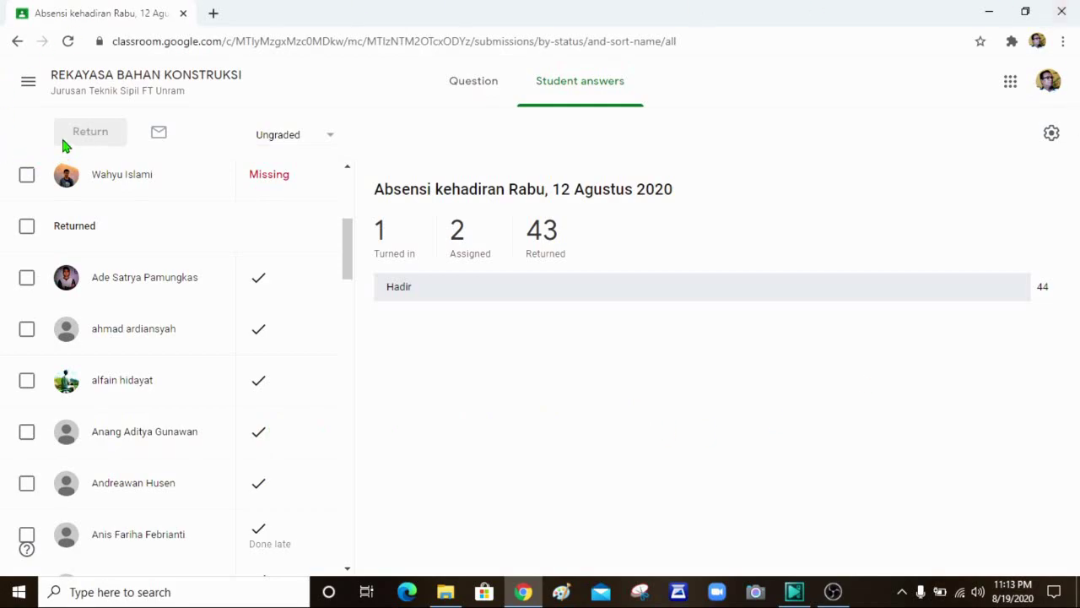
Step: Create an assignment titled "Tugas review paper" in the classwork of REKAYASA BAHAN KONSTRUKSI (KELAS C)
click(29, 88)
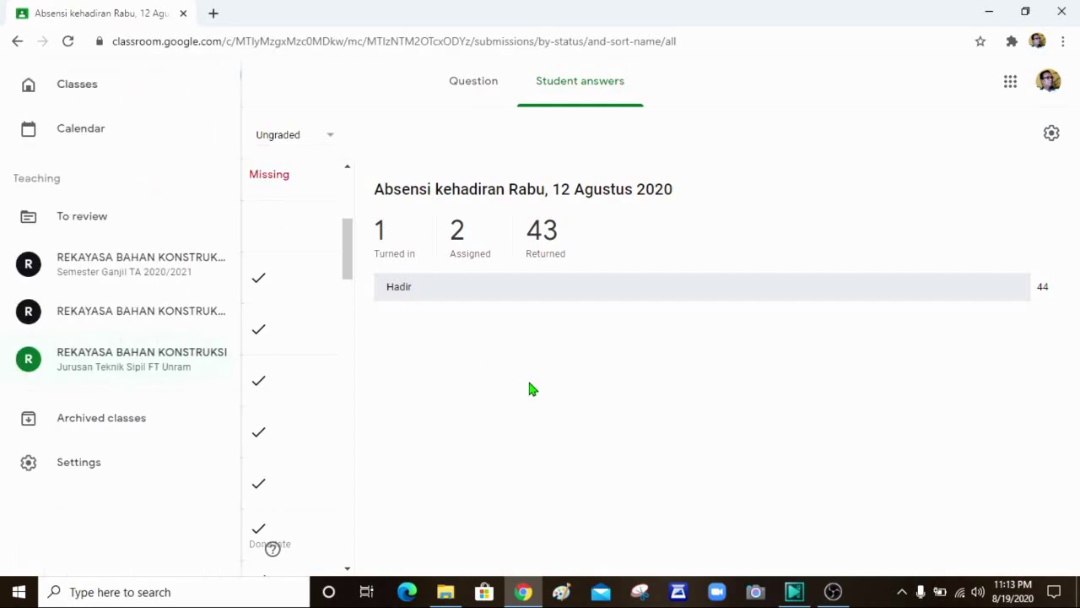
click(127, 276)
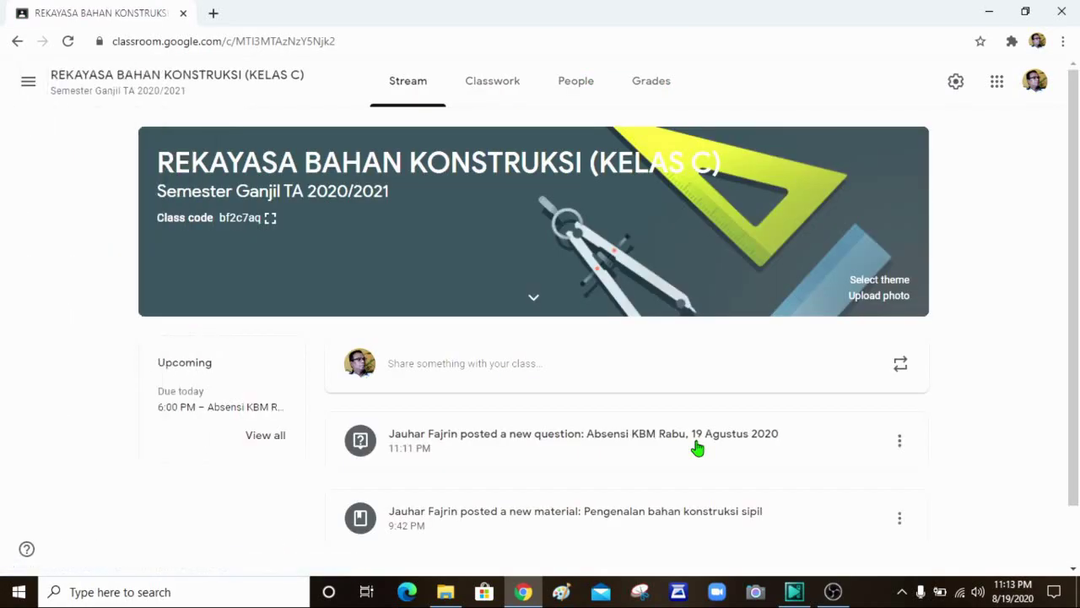
click(502, 90)
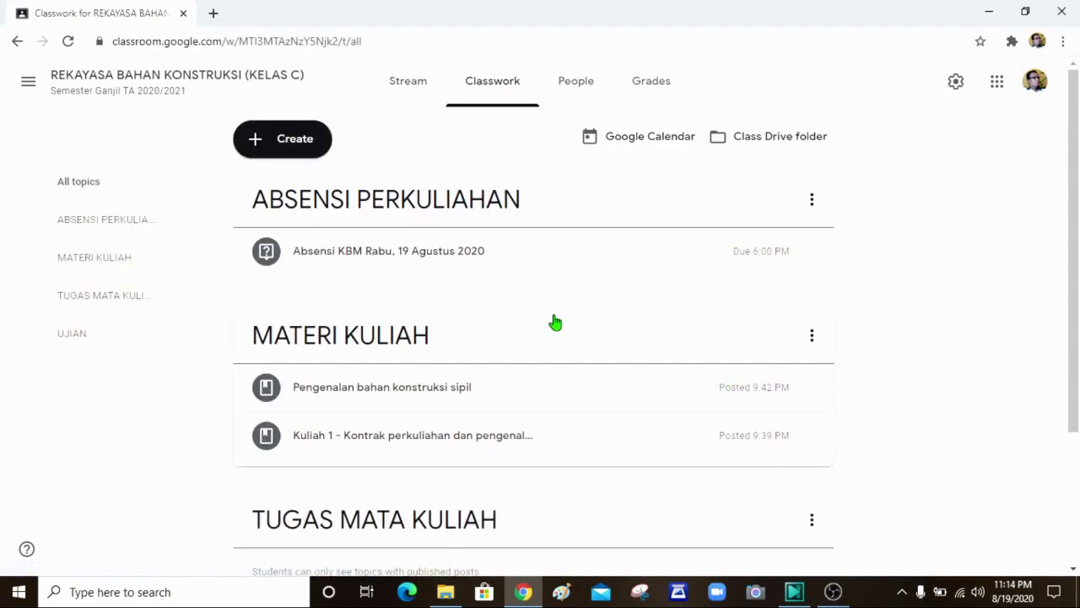
click(305, 152)
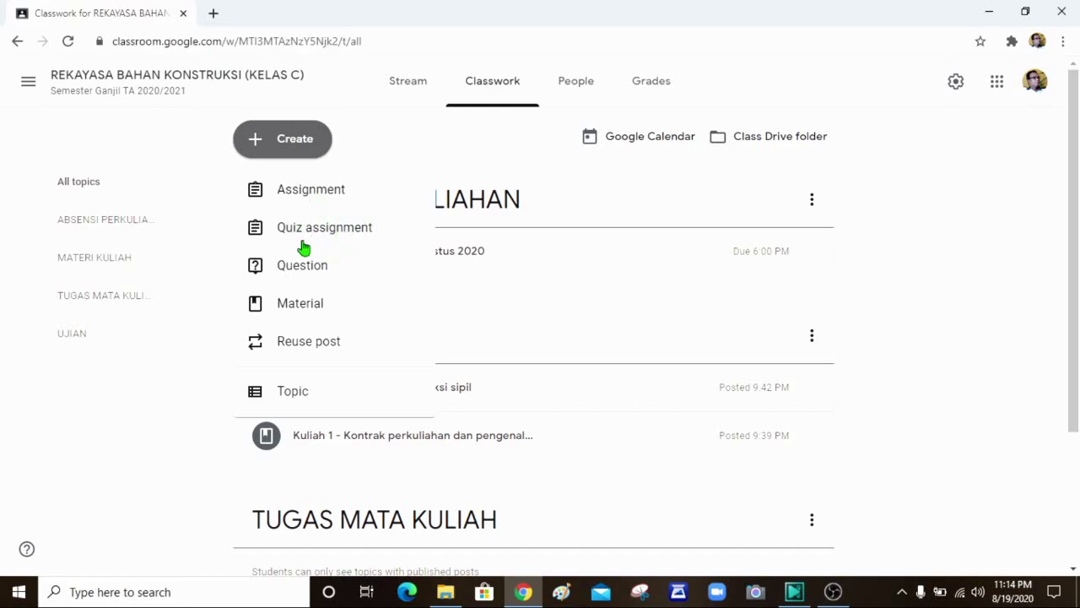
click(327, 196)
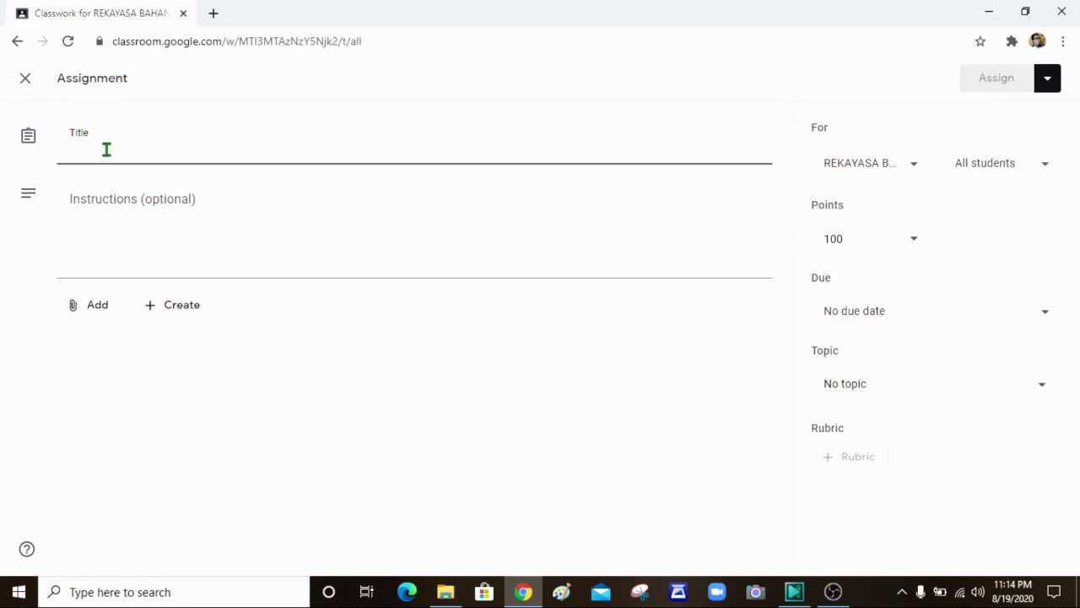
text(Tugas)
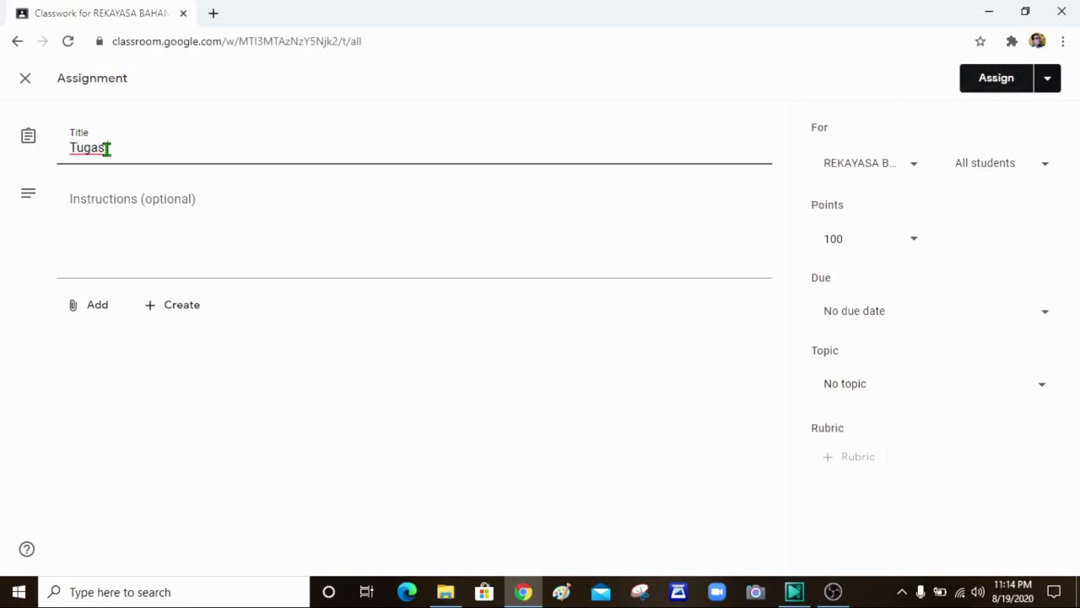
text( review paper)
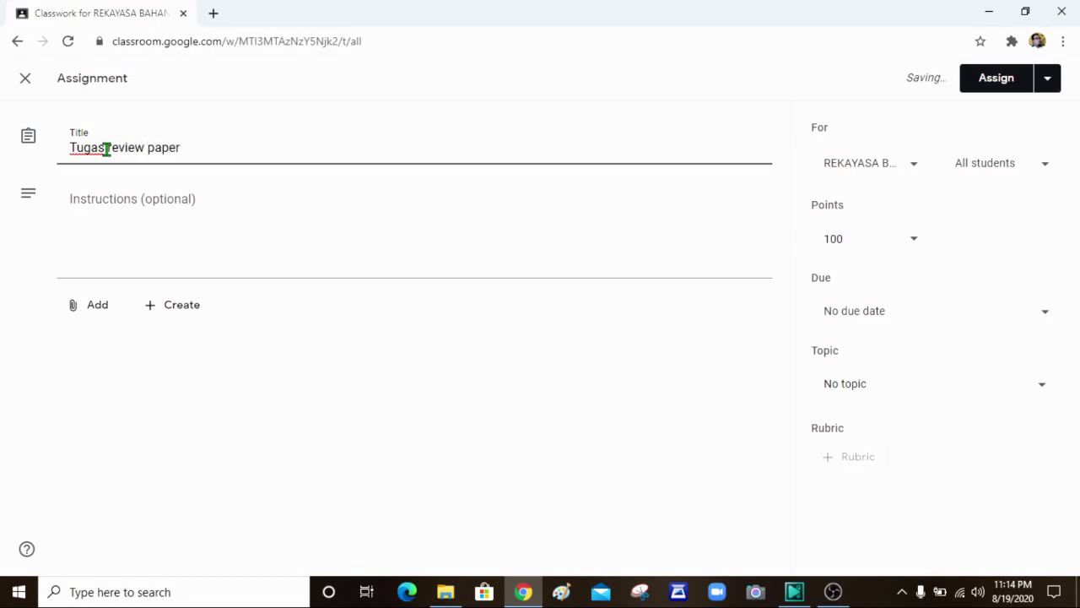
Step: Enter the assignment instructions "Silakan mereview paper atau melihat video yang diberikan dalam link dan membuat rangkuman dalam satu lembar halaman folio"
click(160, 238)
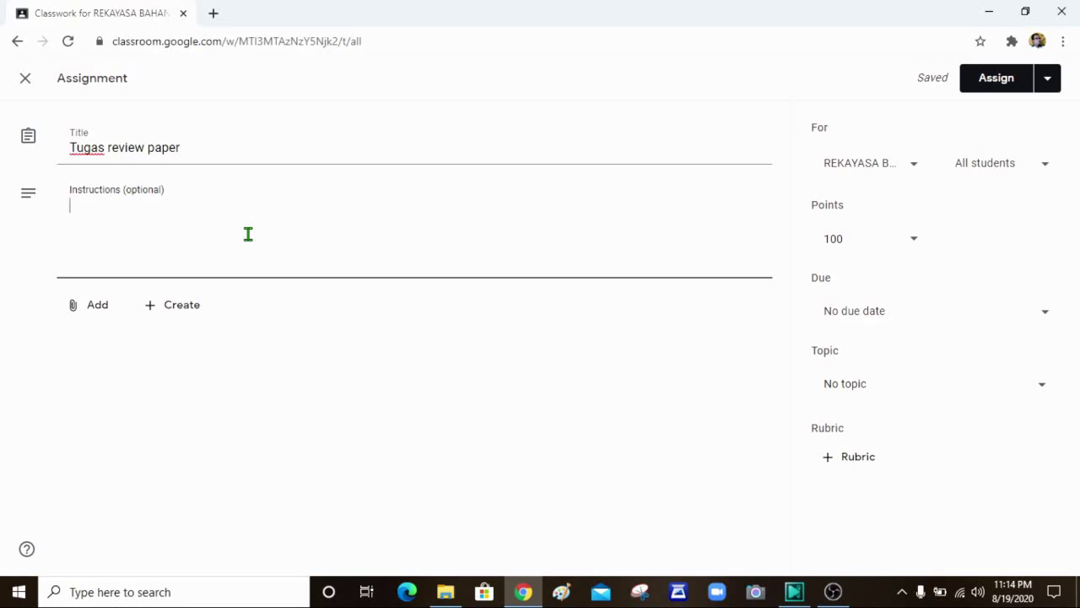
text(Silakan )
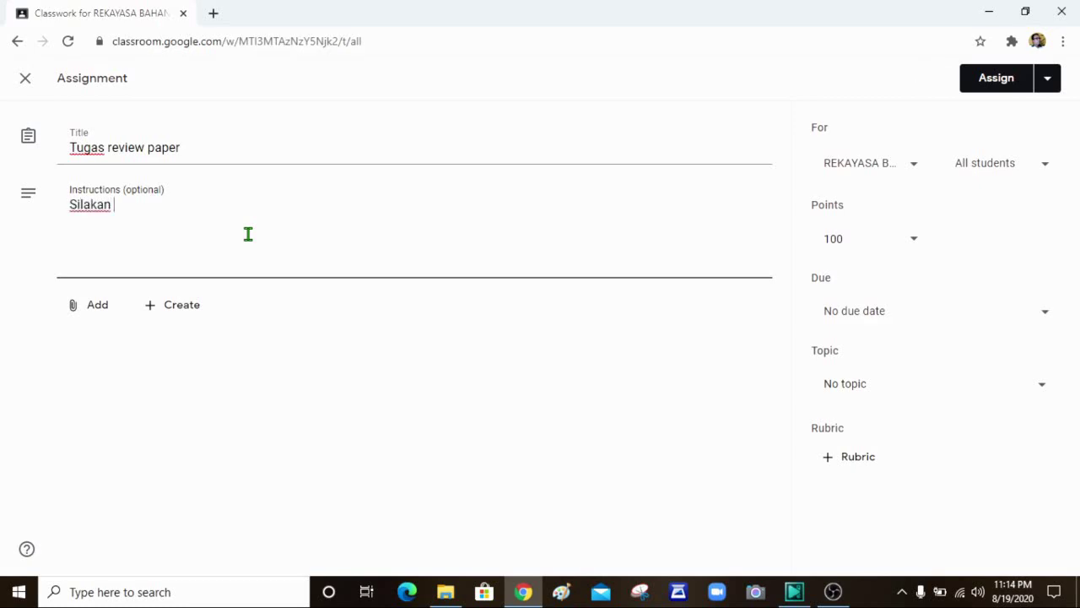
text(mereview )
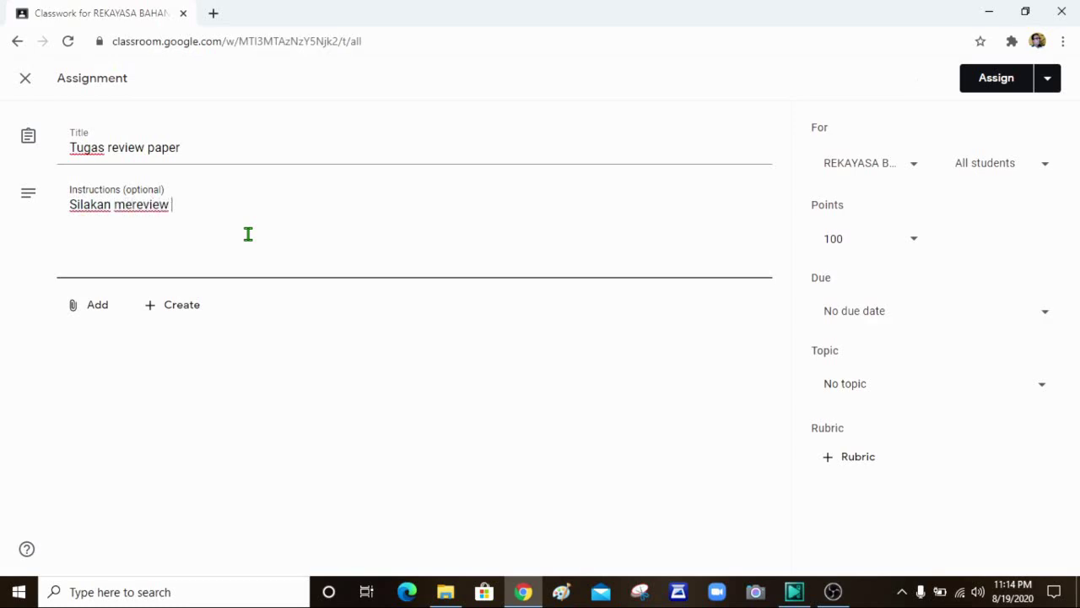
text(paper atau meli)
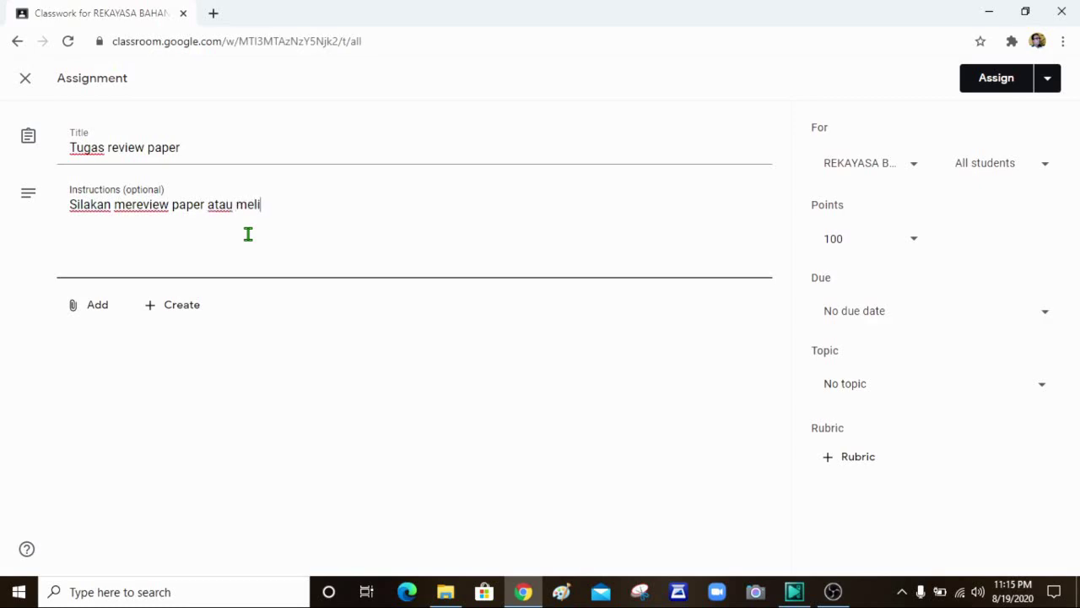
text(hat vide yang)
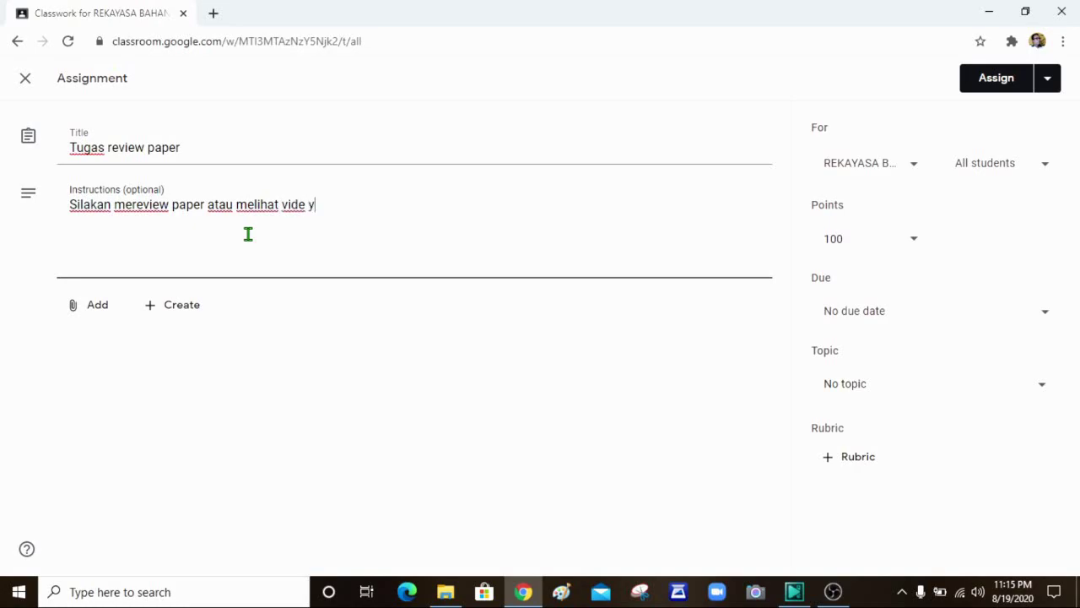
key(BackSpace)
key(BackSpace)
key(BackSpace)
key(BackSpace)
key(BackSpace)
key(BackSpace)
text(o yang diberikan dalam link)
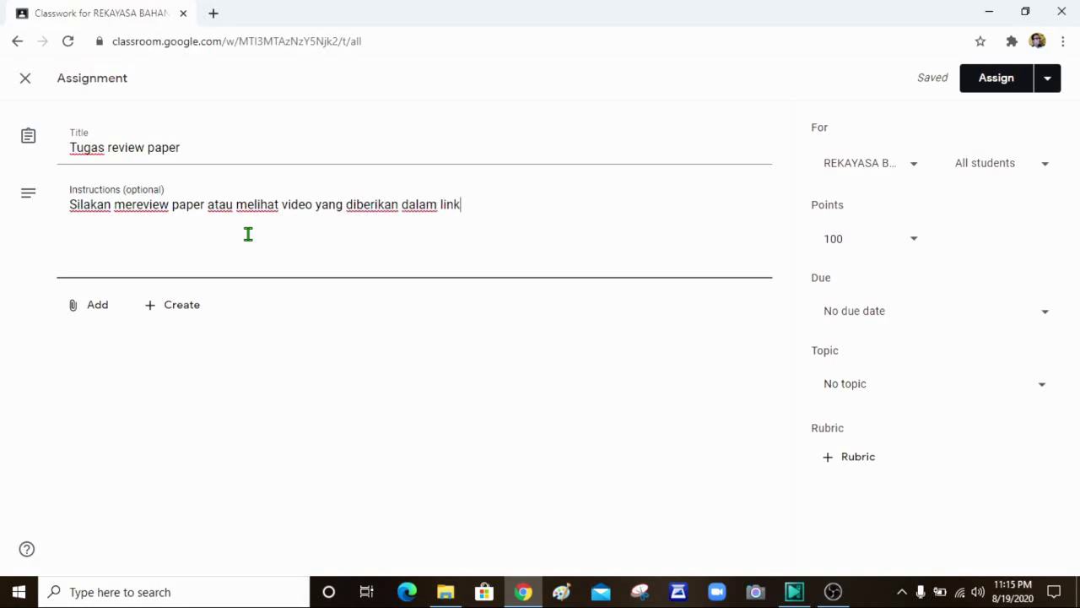
text( dan membuat rangkuman )
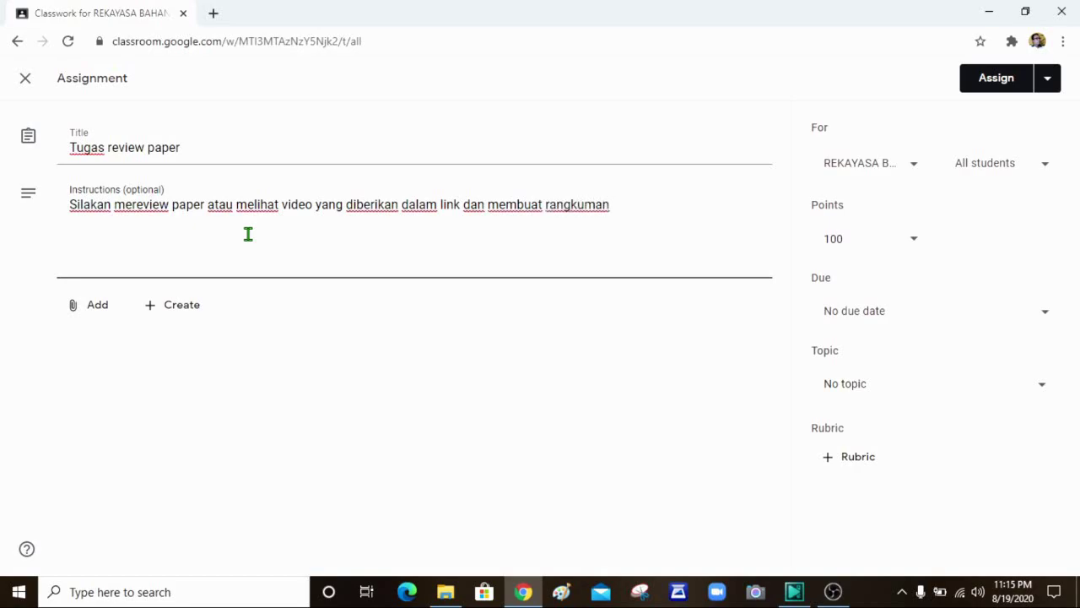
text(dalam satu lembar halaman volio)
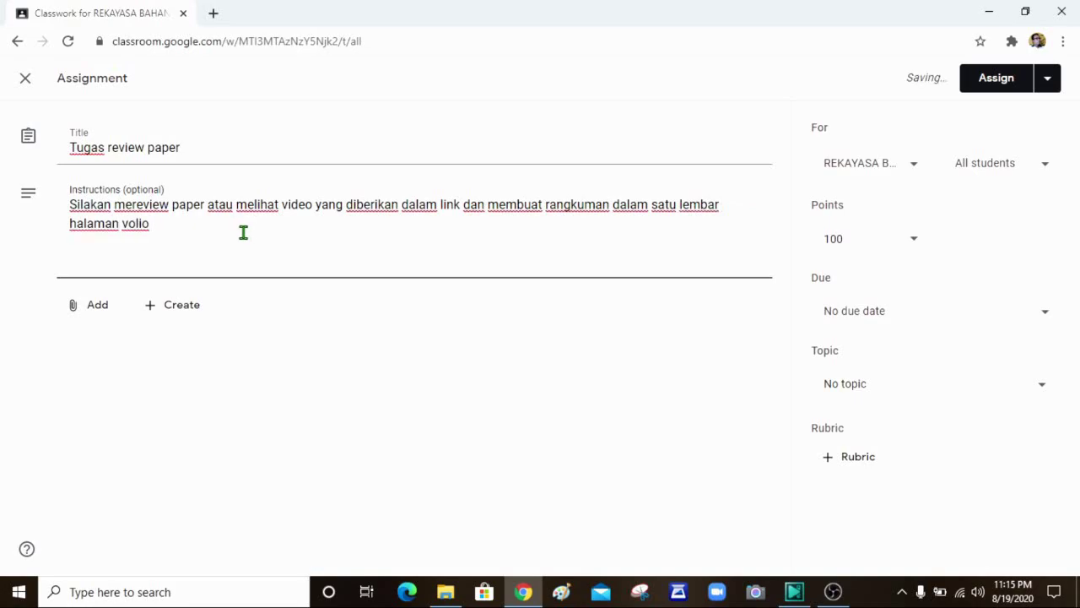
click(124, 224)
key(BackSpace)
text(f)
Step: Change the assignment's title to "Tugas 1: review paper"
click(106, 150)
text(1)
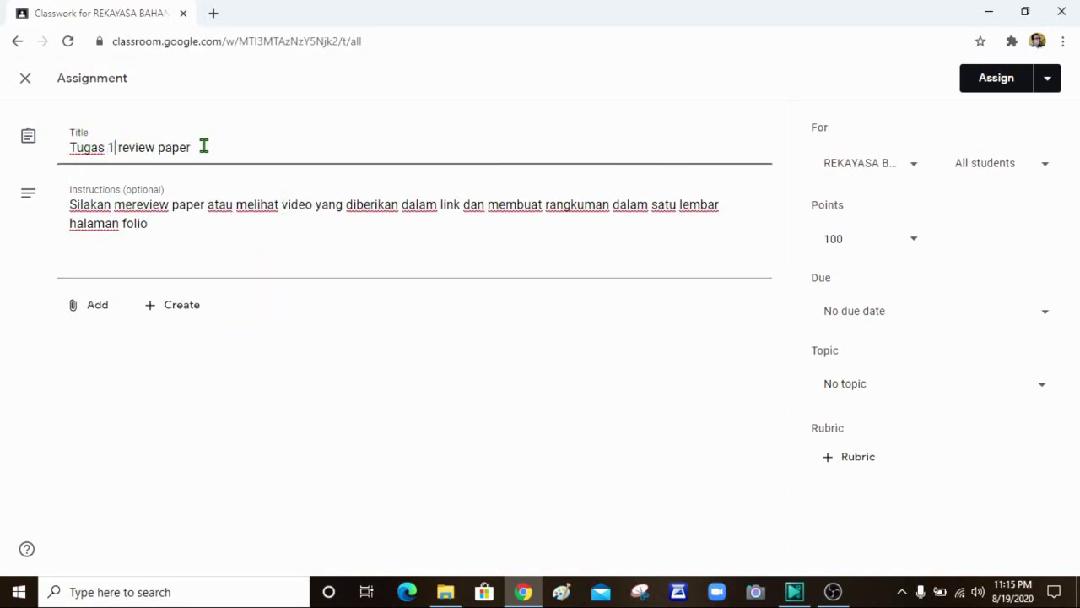
text(:)
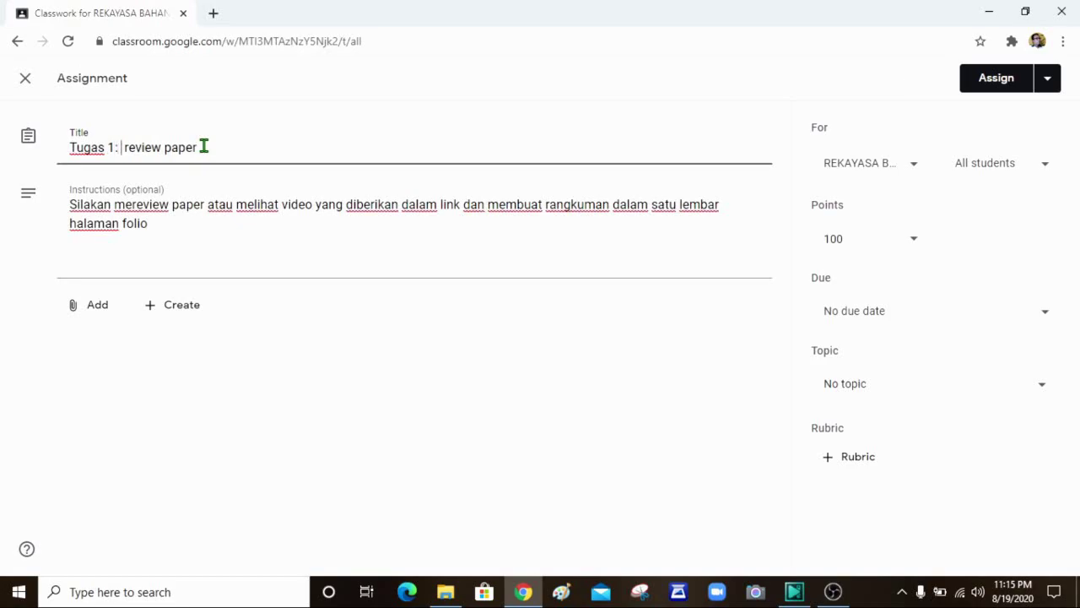
key(BackSpace)
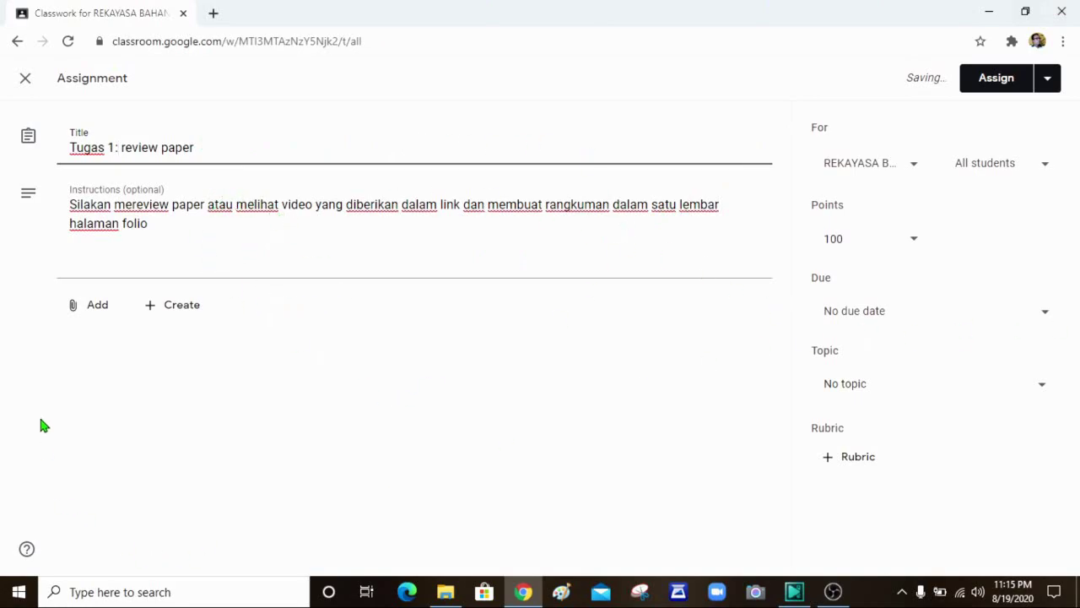
click(99, 307)
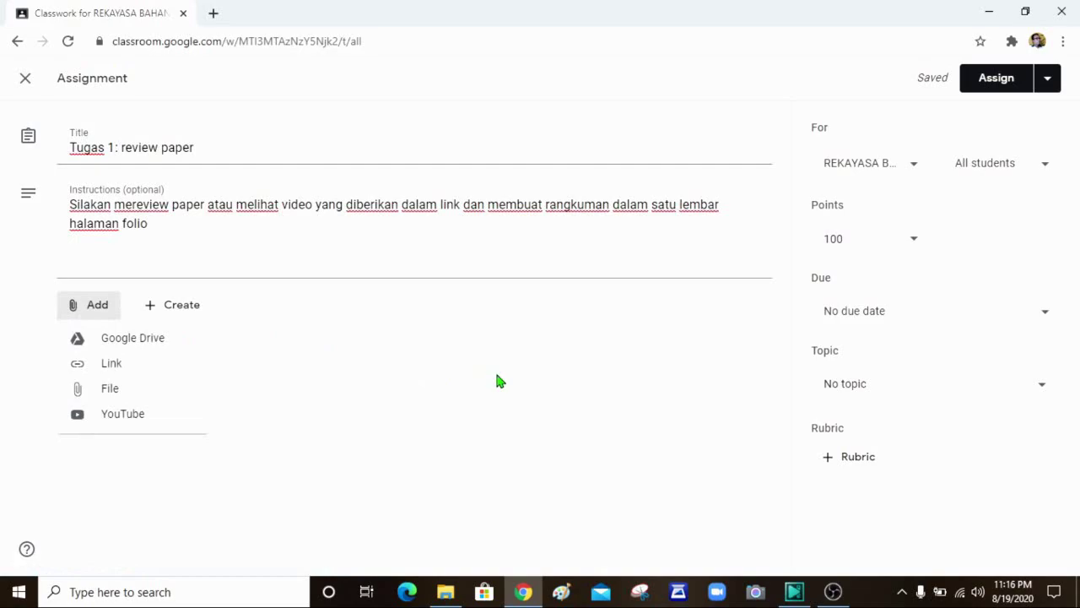
click(125, 397)
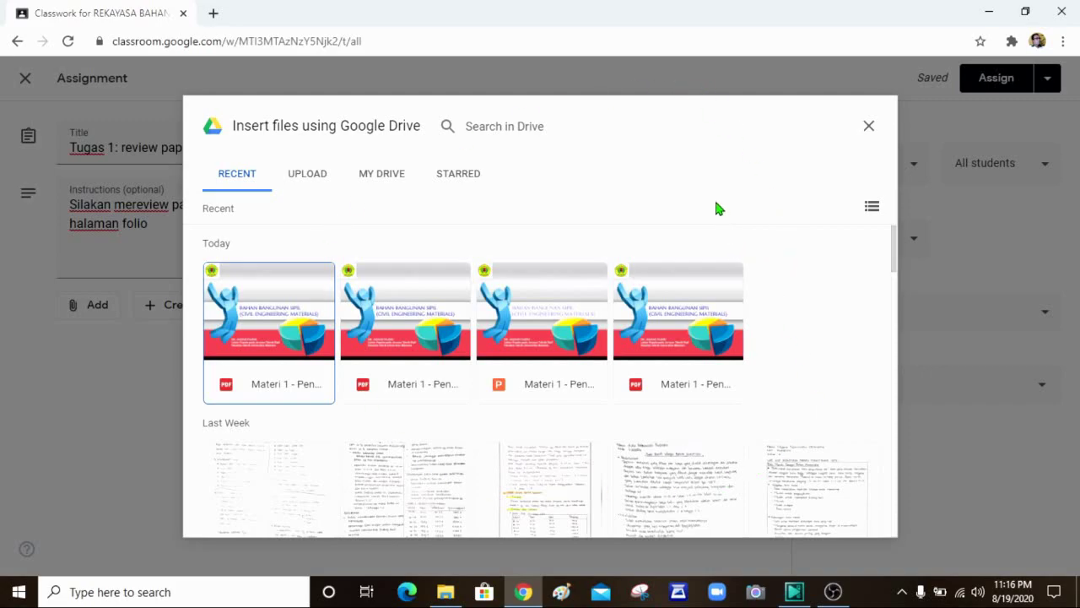
click(868, 126)
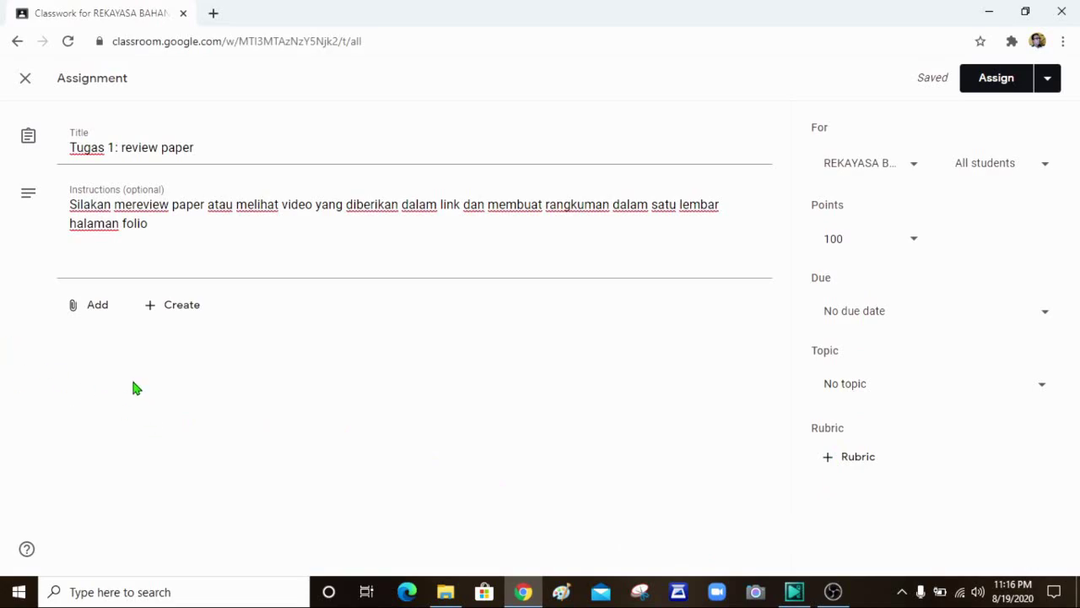
click(99, 309)
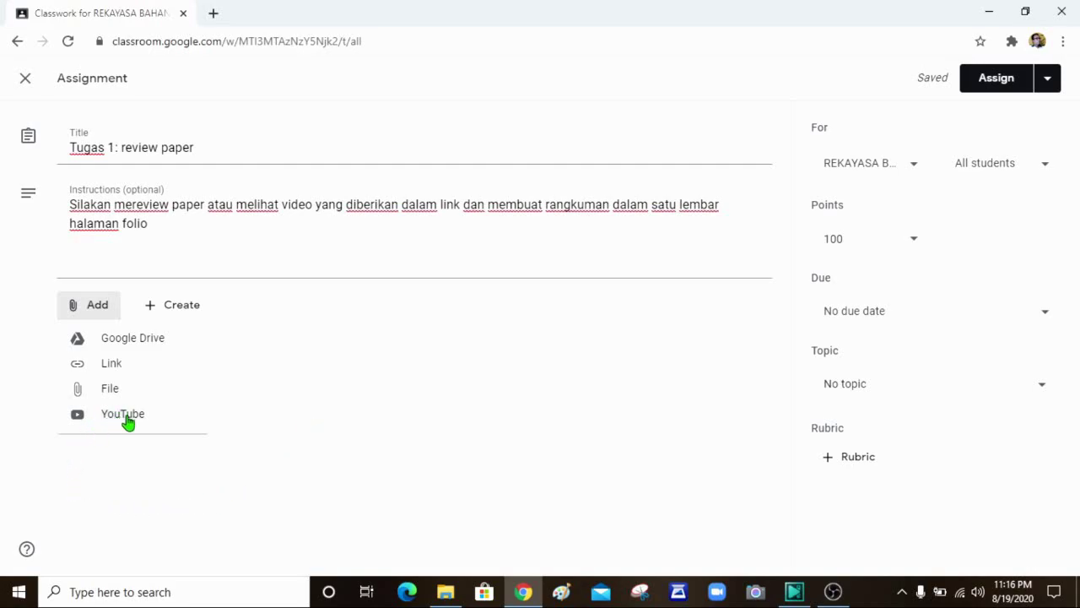
click(176, 425)
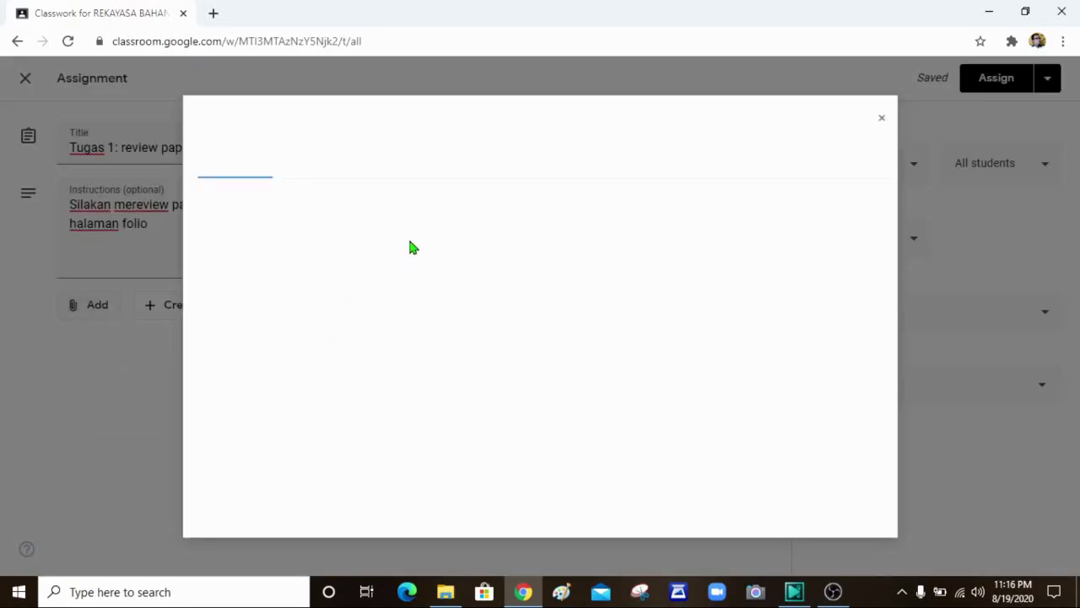
click(333, 209)
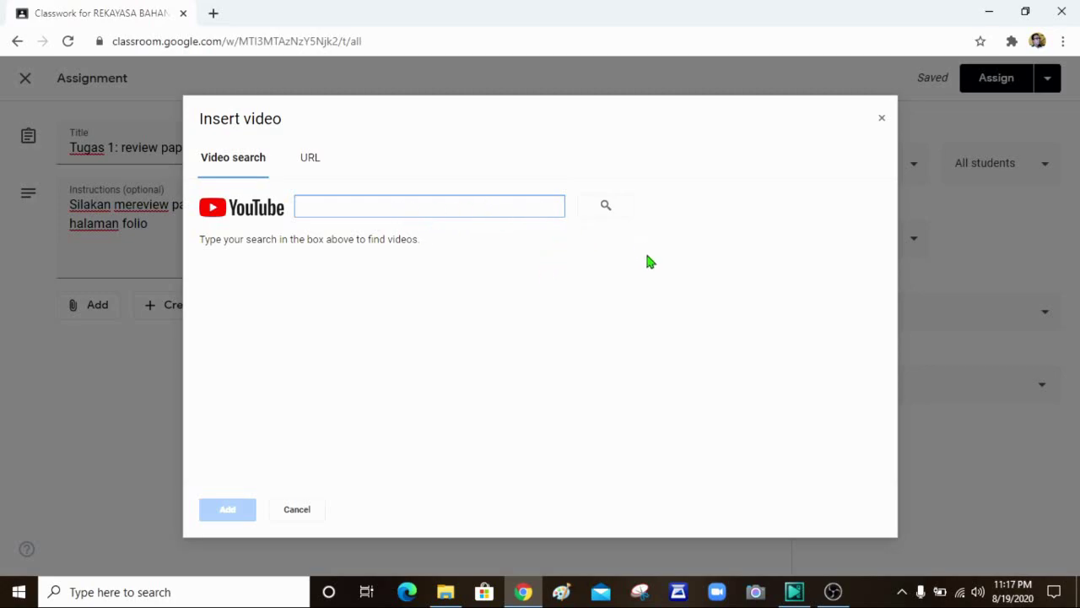
click(884, 122)
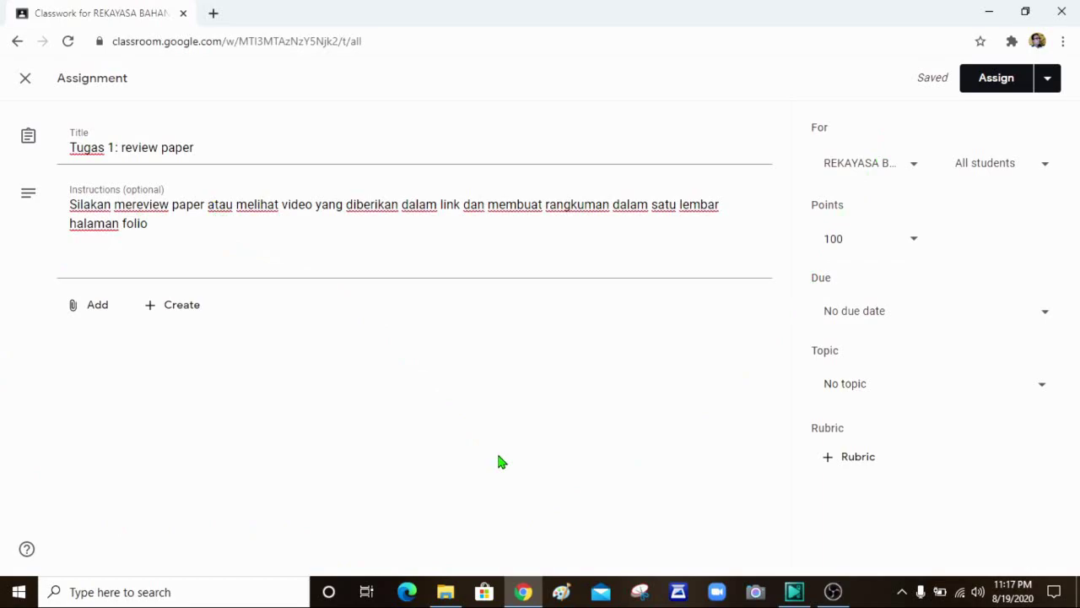
Step: Upload the PDF "Artikel B2-7" from A-PROFESSORSHIP 2020-NEW > Kum B > B.2-Jurnal Nasional > B2-7. JRS-02 as the assignment's attachment
click(103, 308)
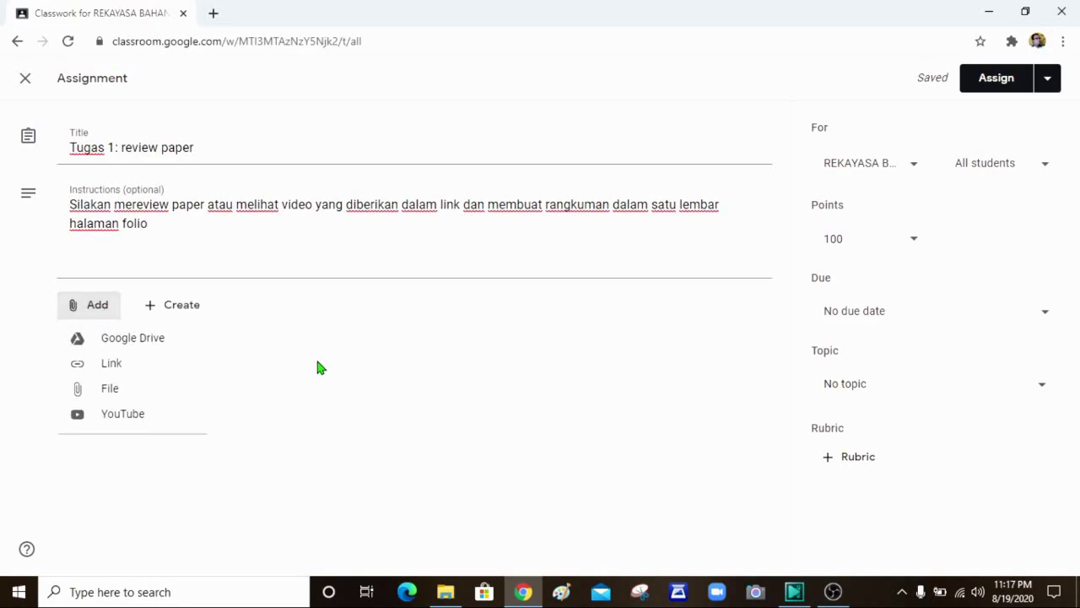
click(110, 390)
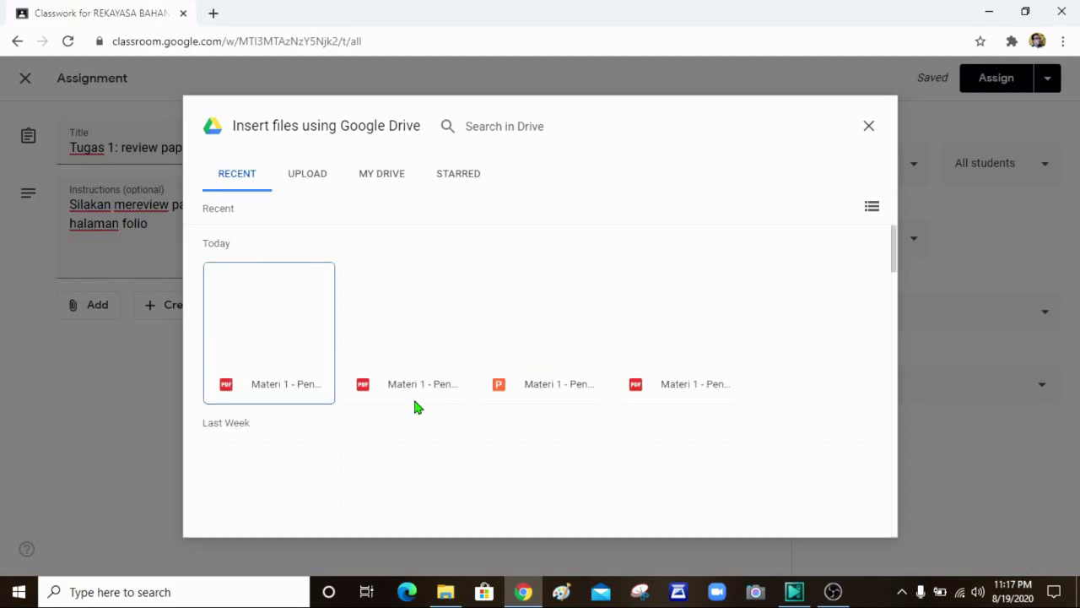
click(310, 177)
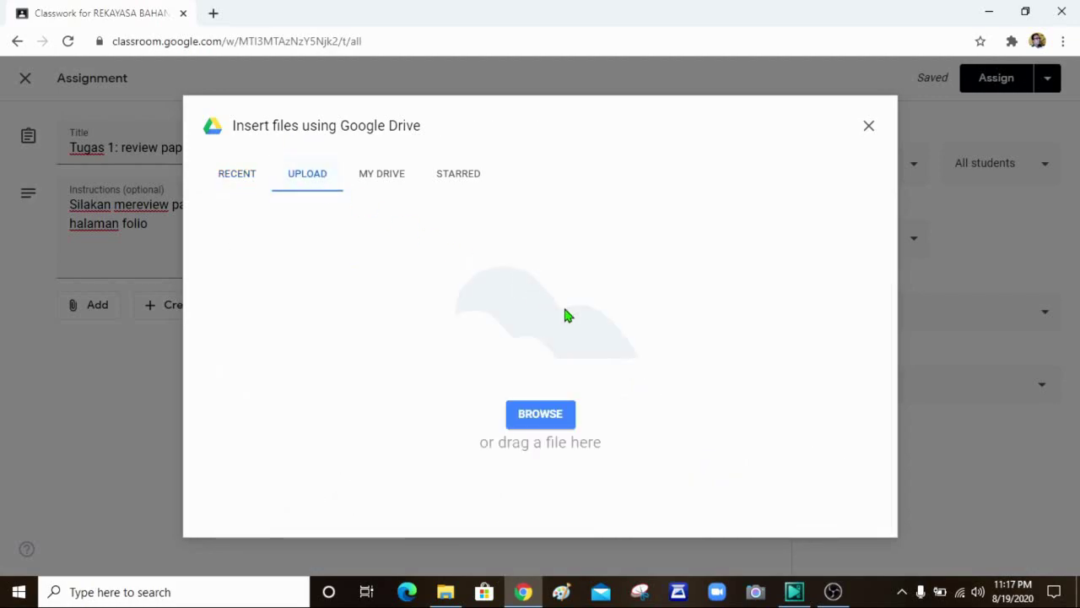
click(547, 426)
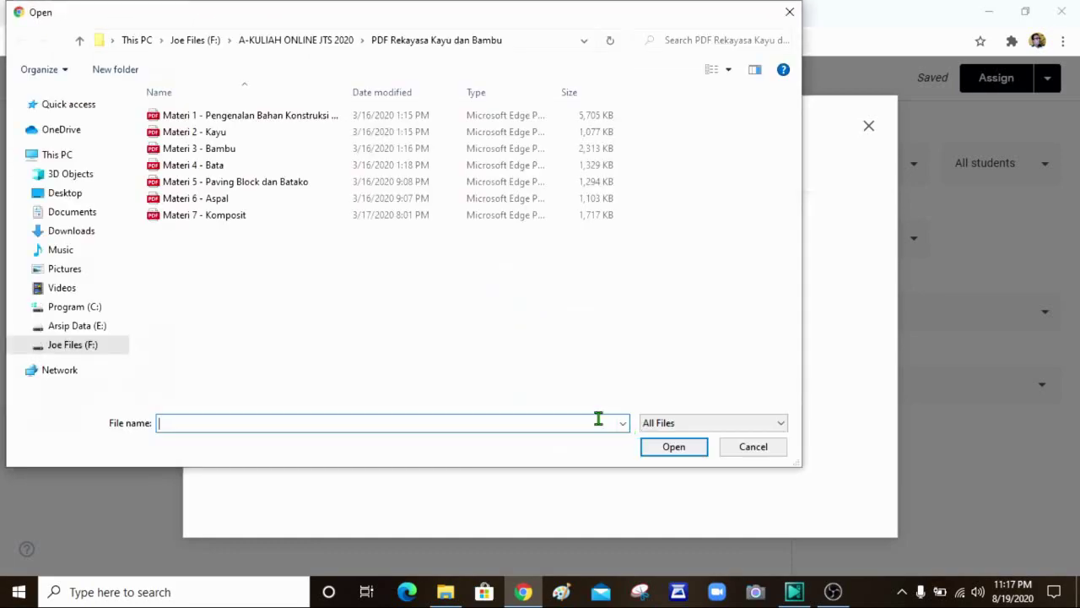
click(84, 342)
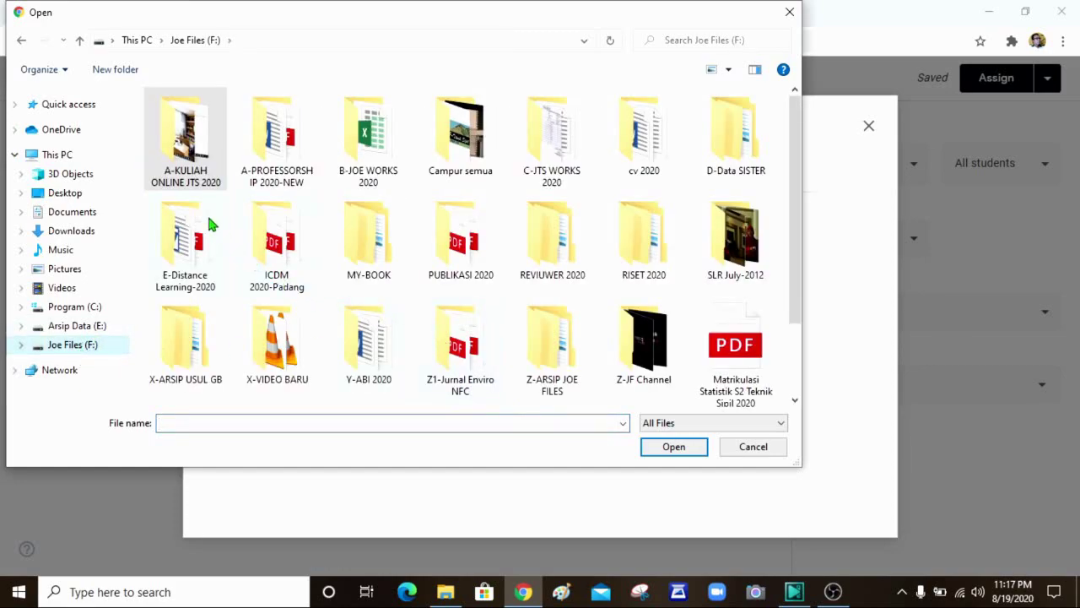
double_click(291, 170)
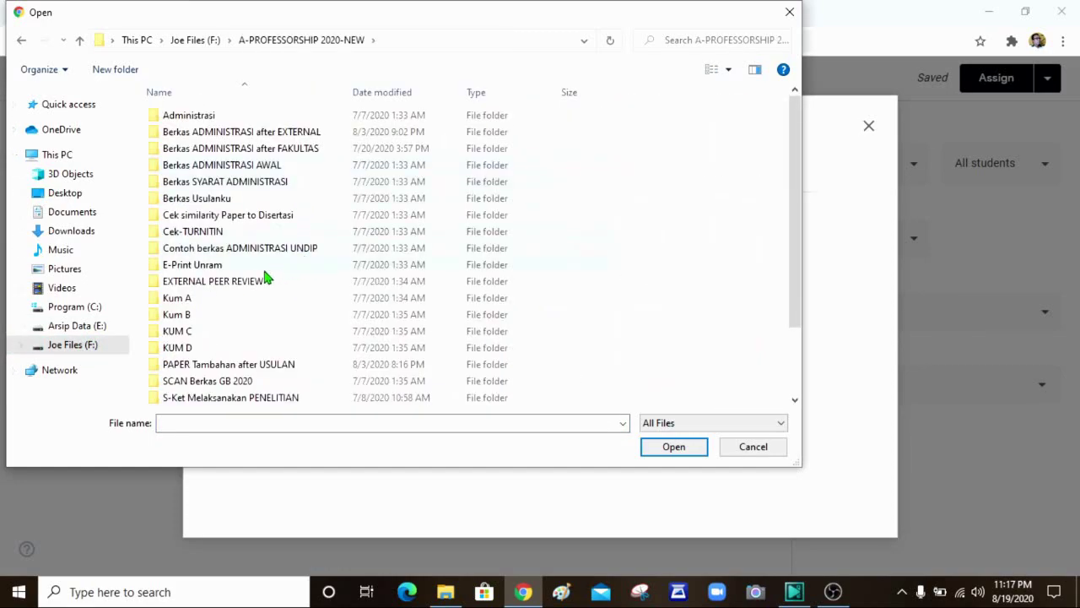
double_click(181, 318)
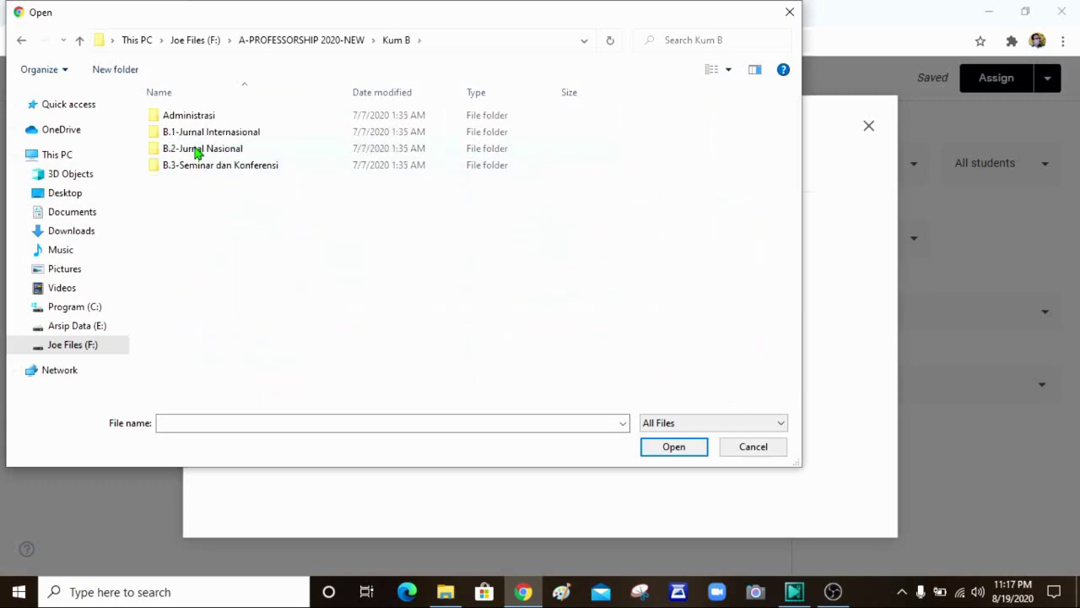
double_click(195, 152)
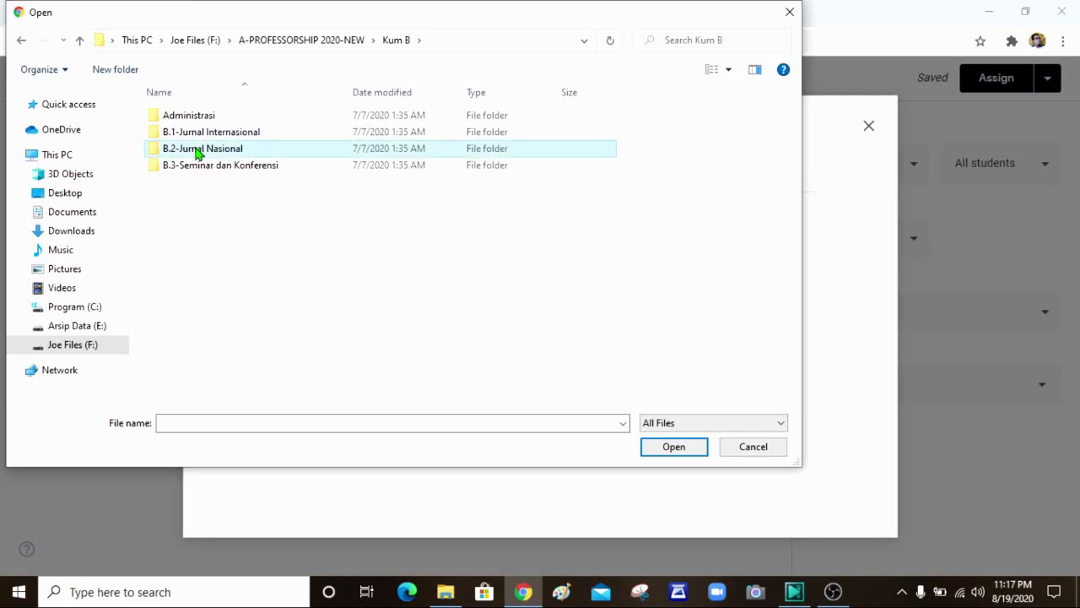
double_click(205, 217)
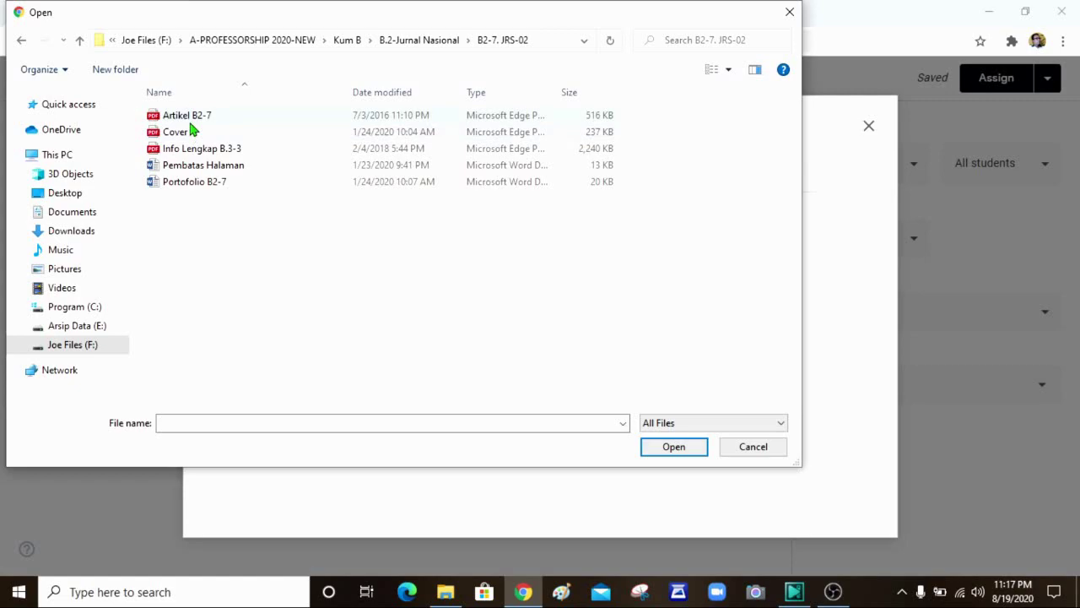
double_click(188, 118)
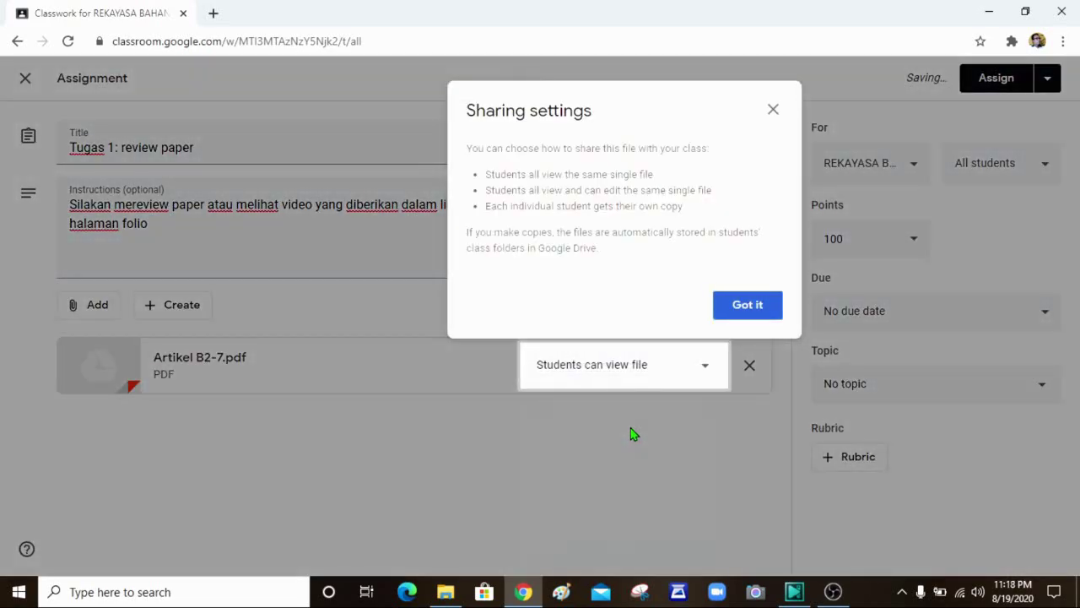
Step: Dismiss the sharing information and set the attached PDF's access to "Students can view file"
click(773, 110)
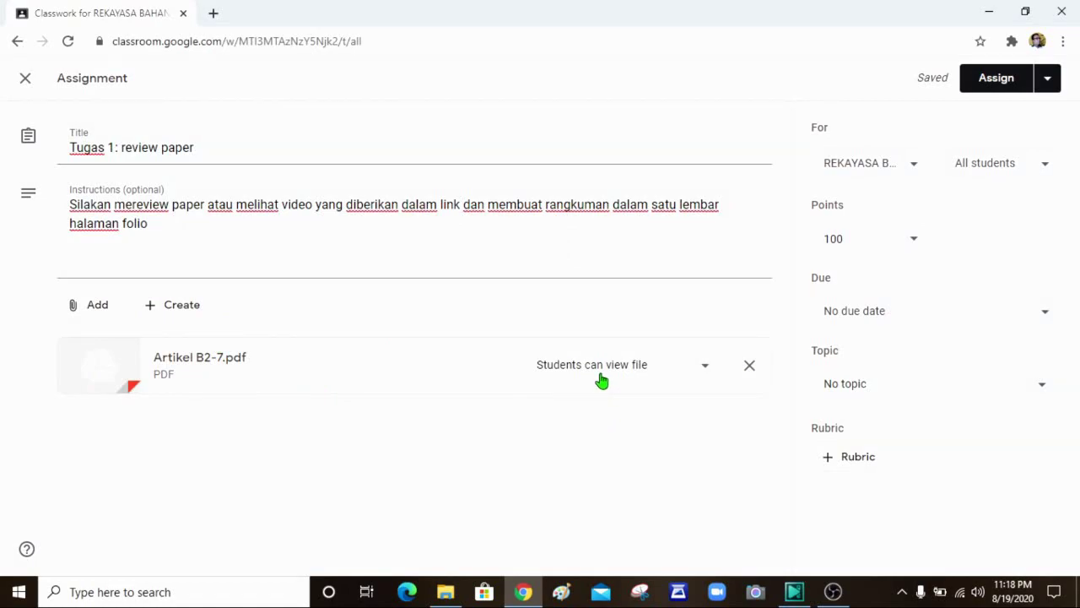
click(707, 371)
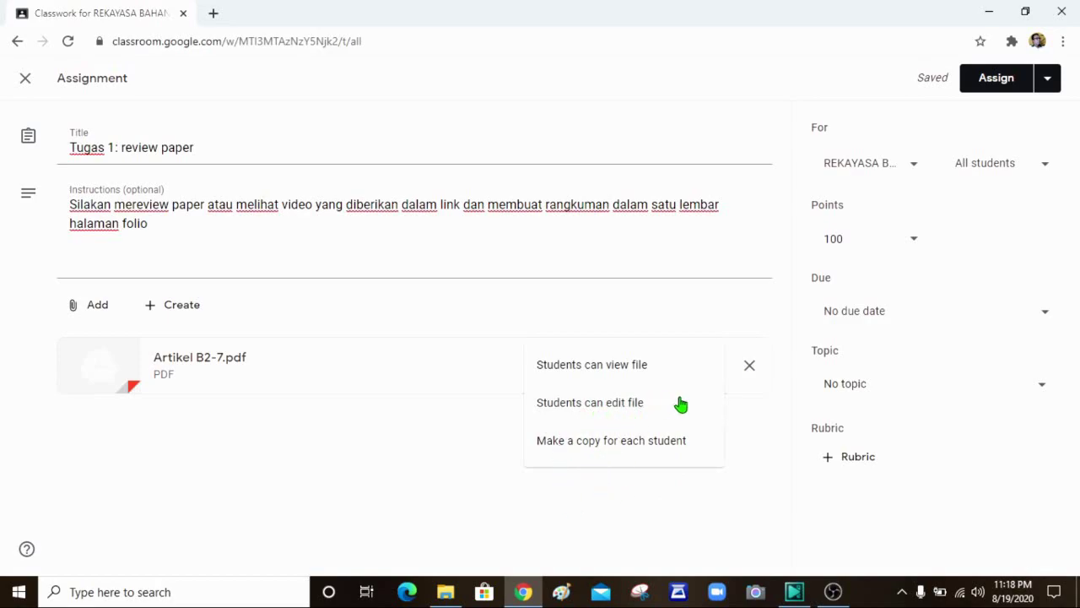
click(620, 372)
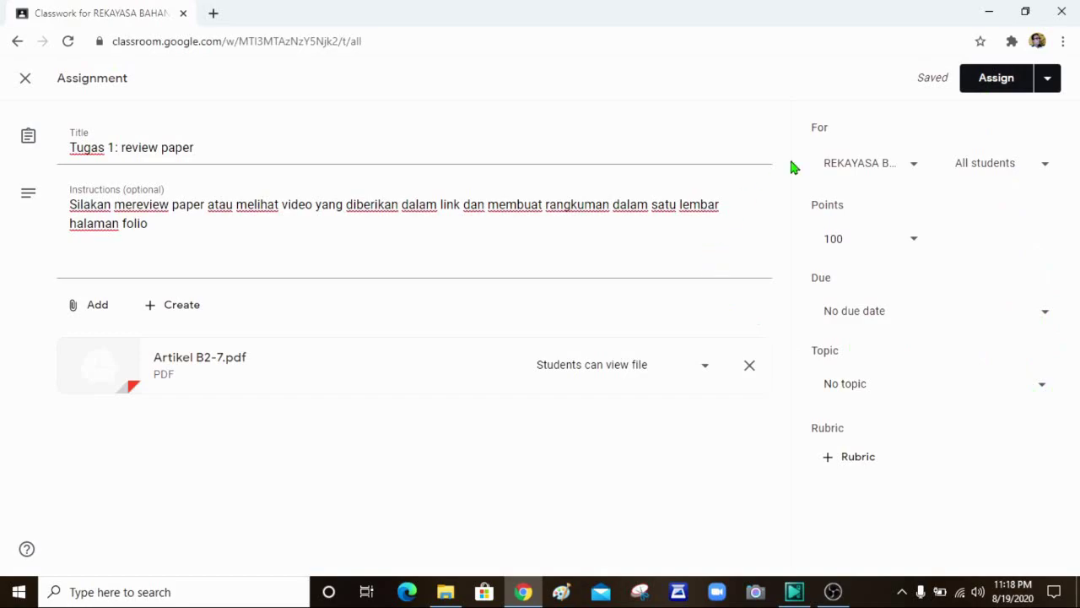
Step: Set the assignment's due date to Aug 20, 2020 at 11:59 PM and assign it to the class
click(1045, 317)
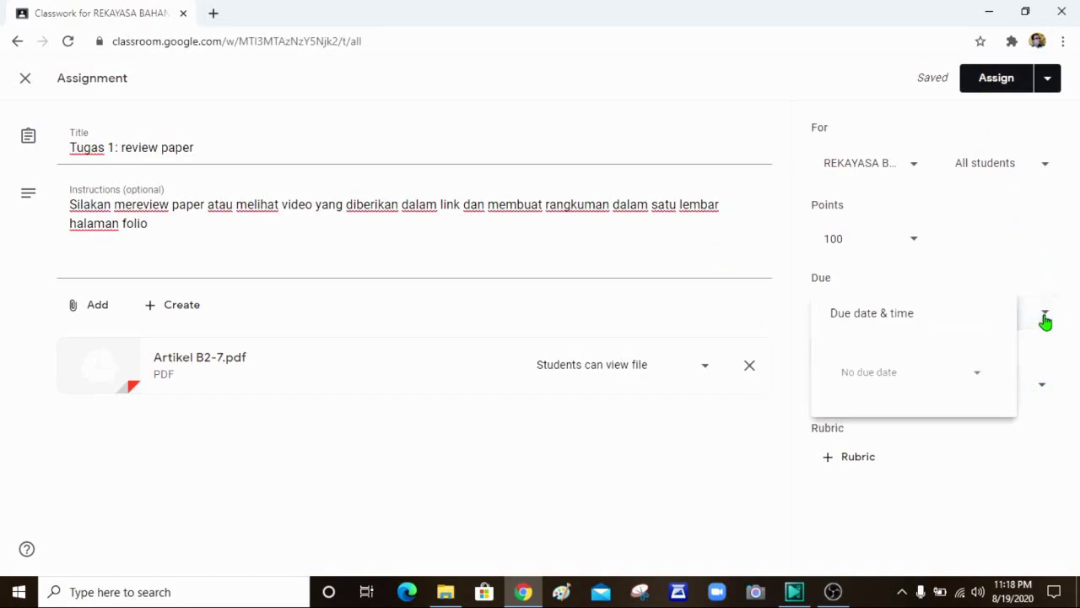
click(881, 384)
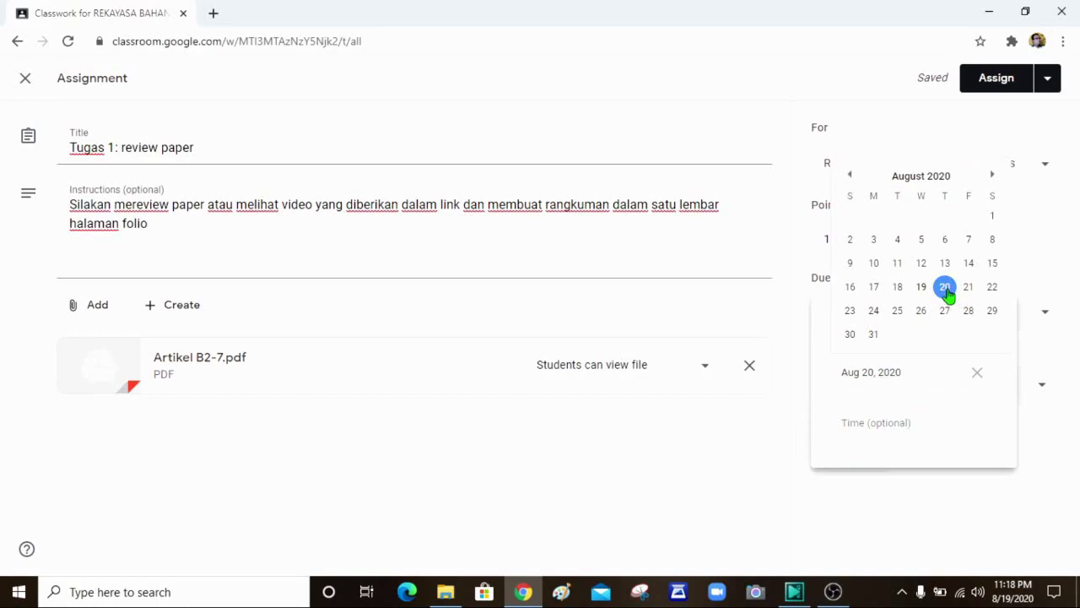
click(945, 287)
click(896, 424)
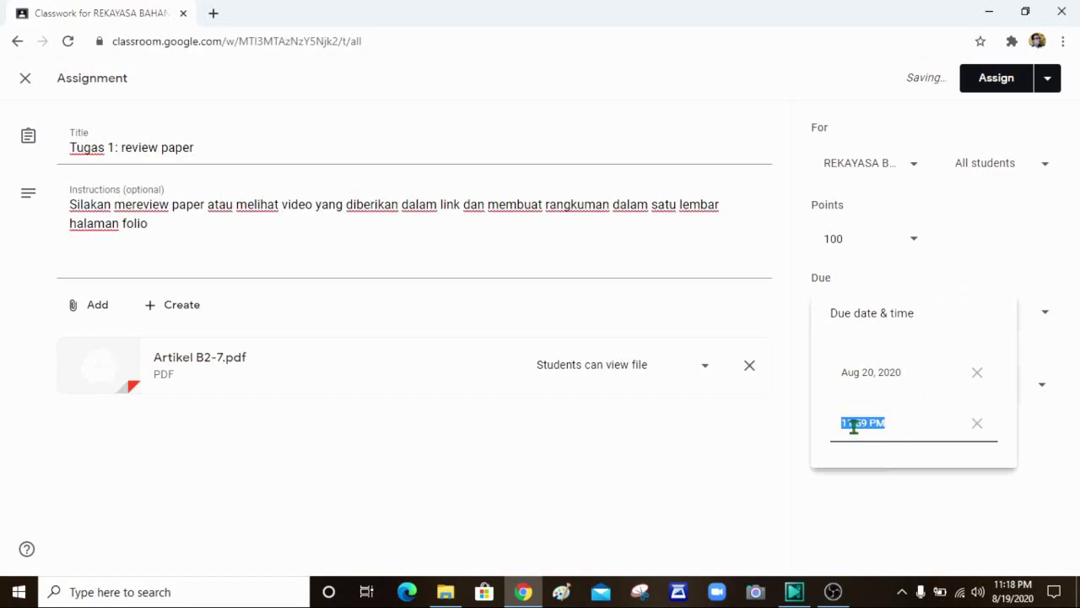
click(899, 422)
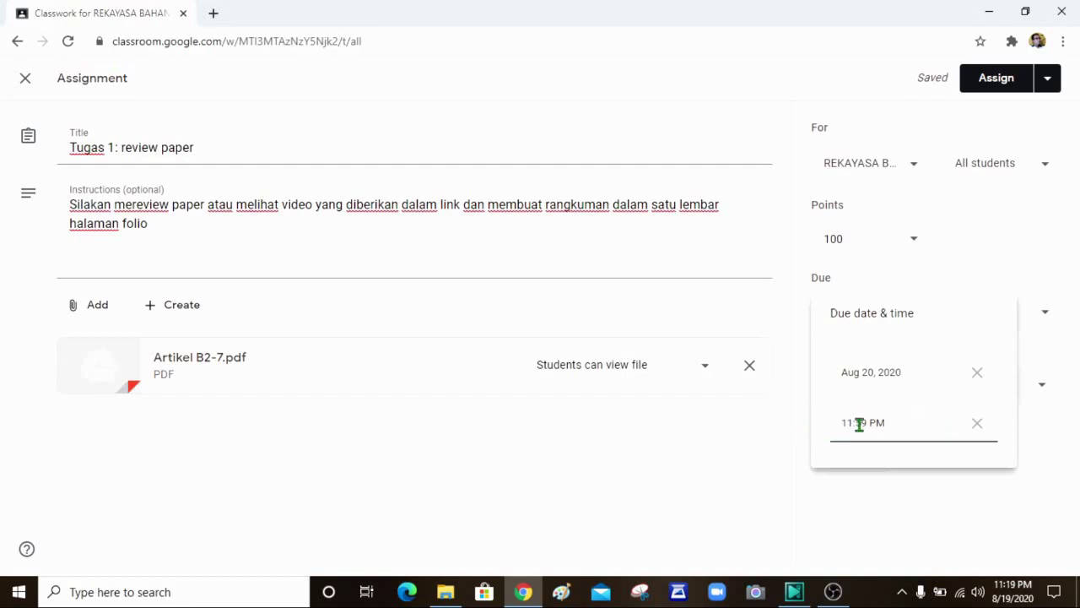
click(932, 509)
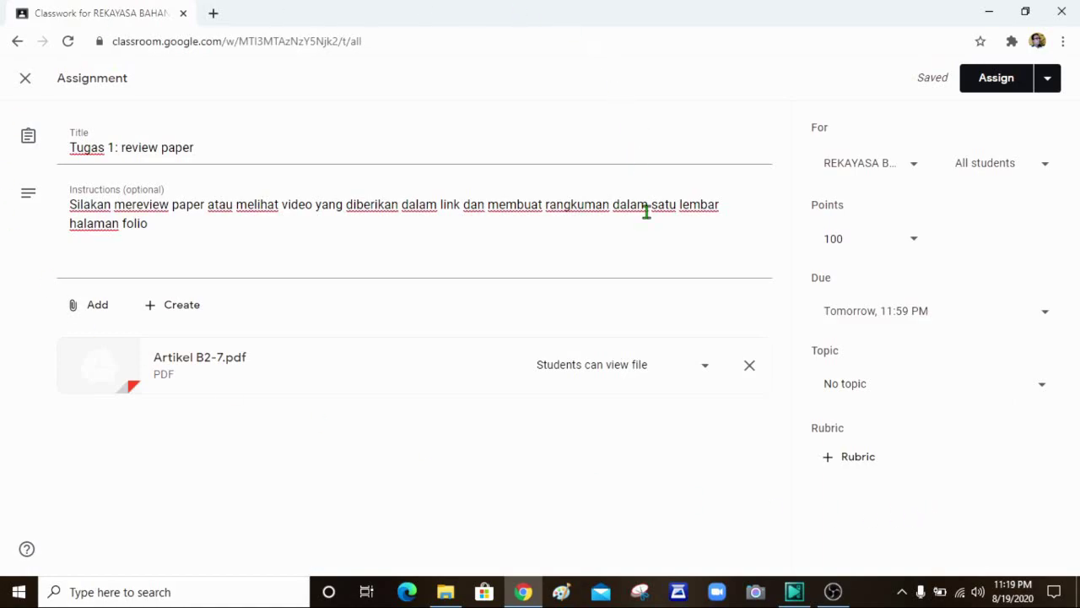
click(915, 244)
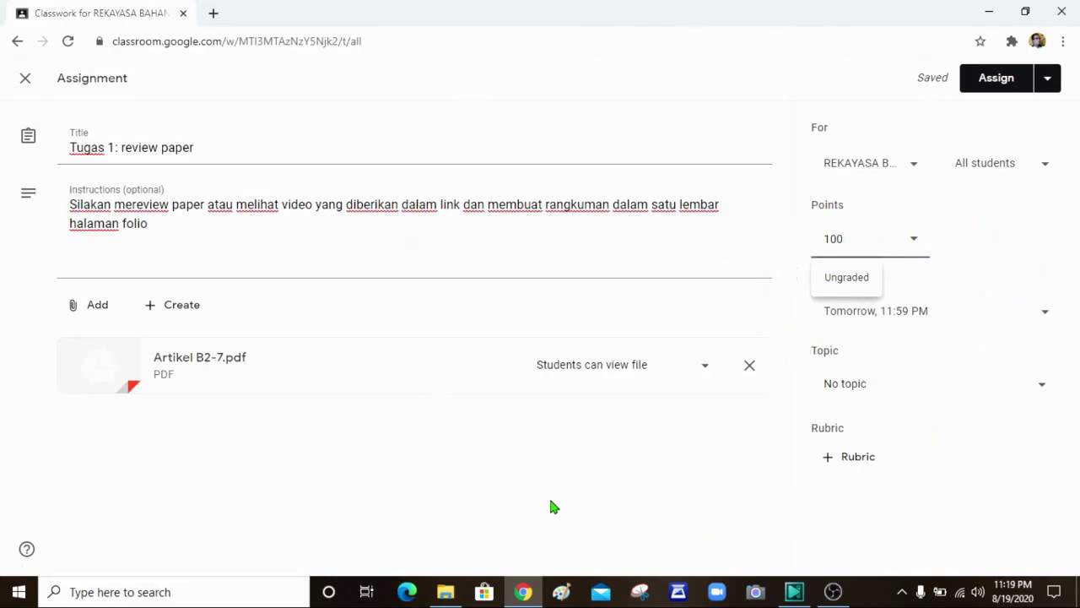
click(998, 85)
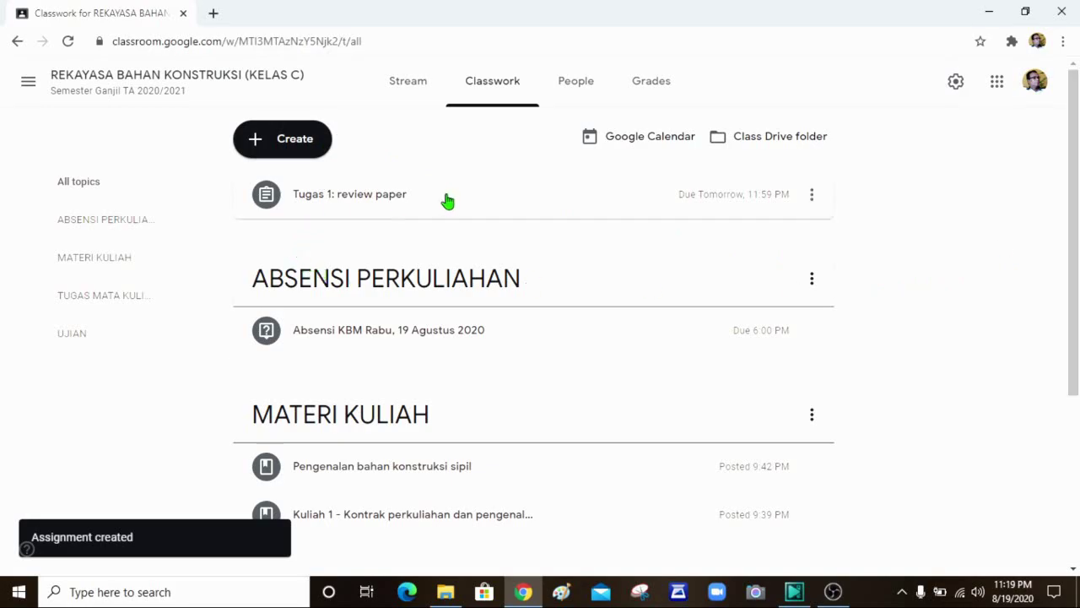
Step: Move the assignment "Tugas 1: review paper" into the MATERI KULIAH topic, below "Pengenalan bahan konstruksi sipil"
drag(442, 203, 407, 507)
scroll(494, 471, down, 1)
scroll(496, 467, down, 2)
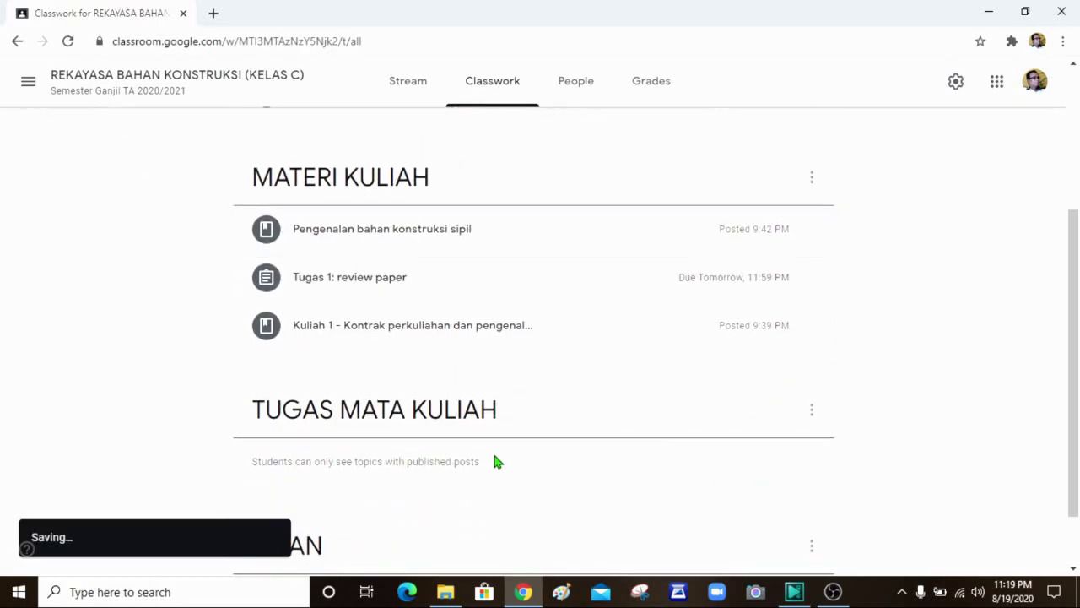
Step: Move the "Kuliah 1" material into the TUGAS MATA KULIAH topic and expand its details
drag(371, 334, 352, 403)
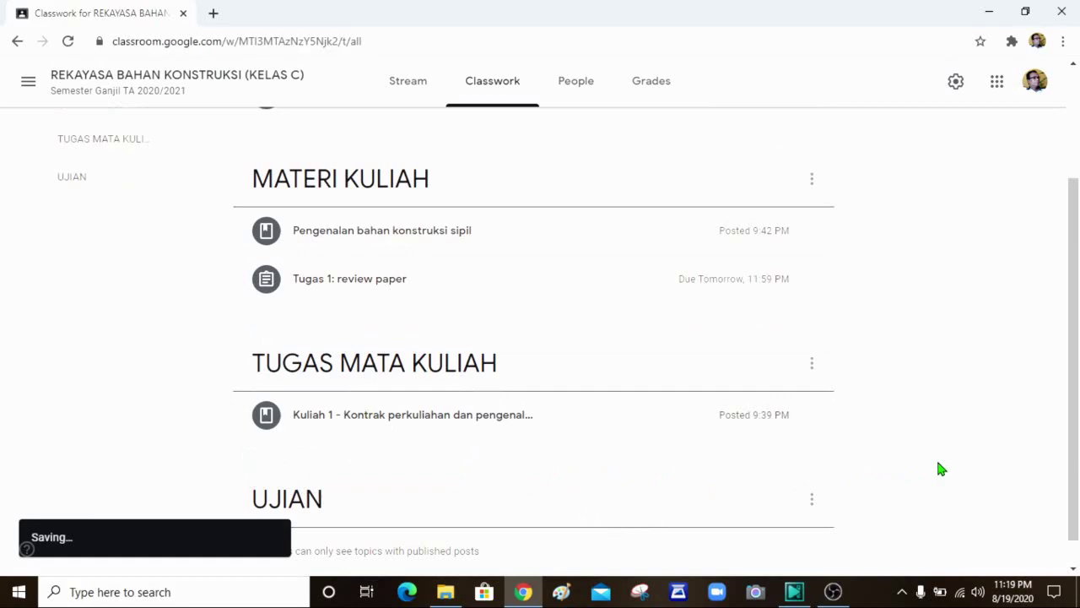
click(552, 416)
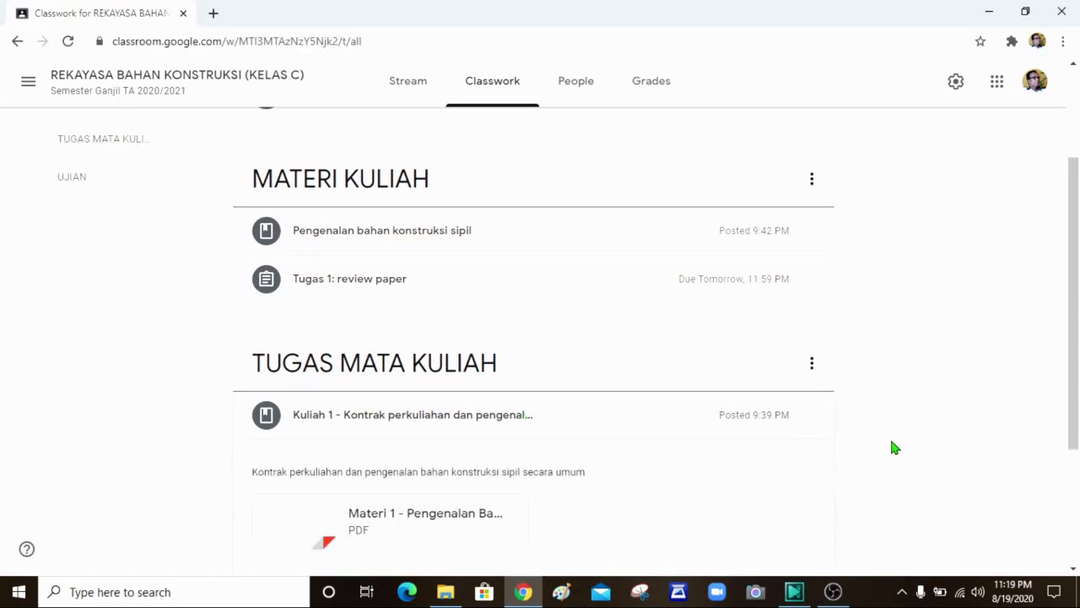
scroll(524, 430, down, 2)
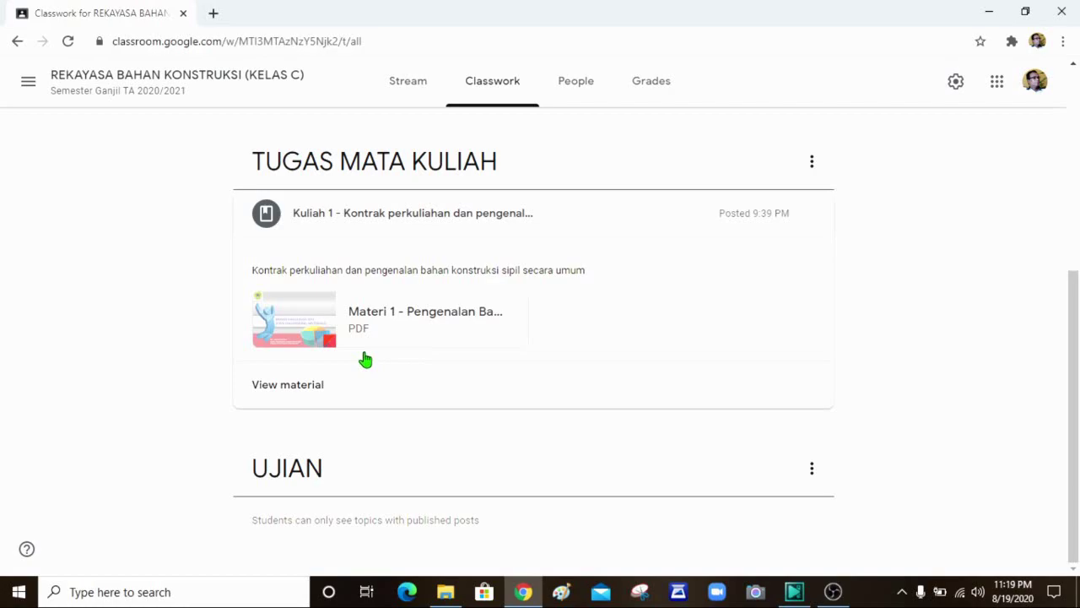
scroll(364, 361, up, 2)
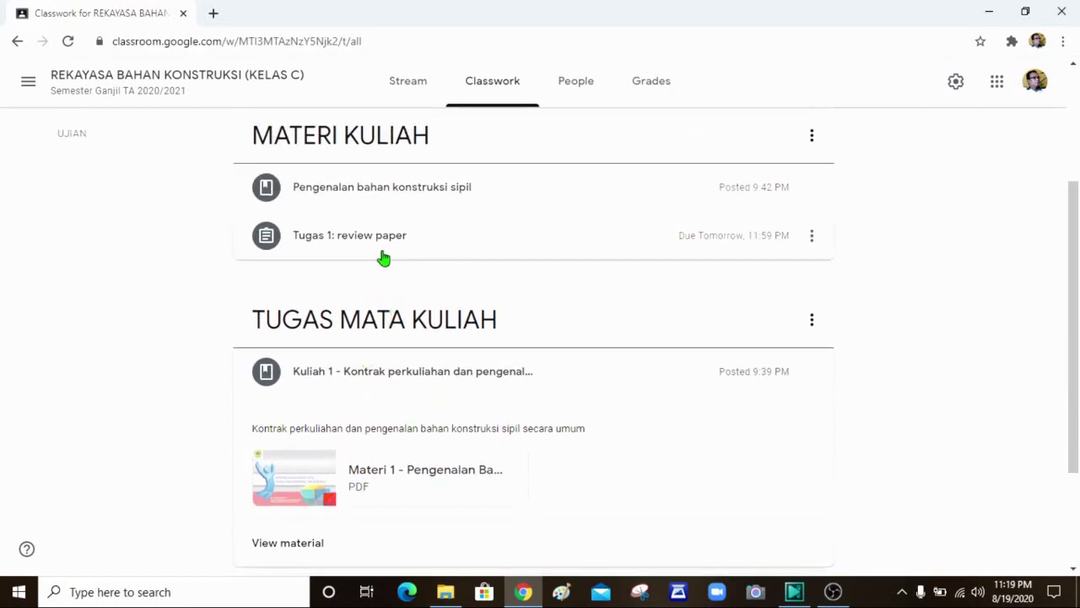
Step: Move the "Kuliah 1" material back to the MATERI KULIAH topic, directly above "Tugas 1: review paper"
drag(427, 453, 415, 270)
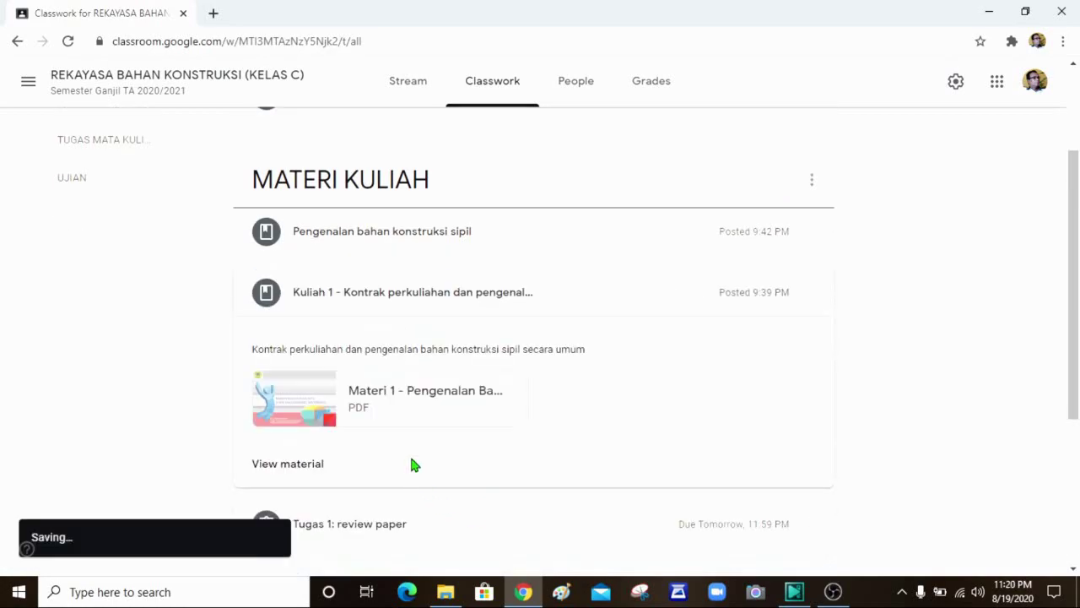
scroll(547, 422, down, 2)
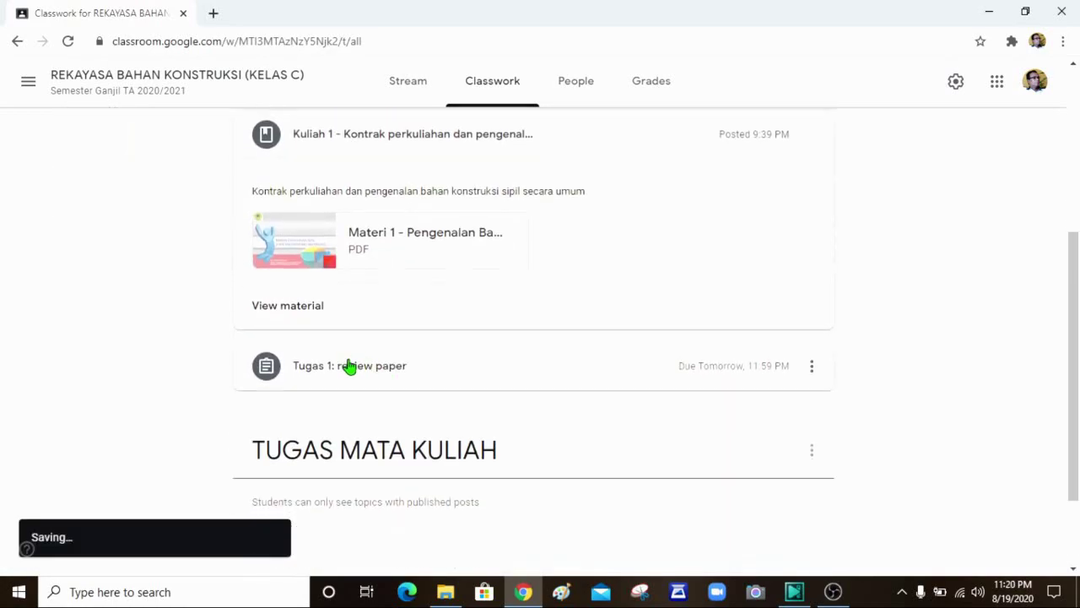
scroll(489, 396, down, 2)
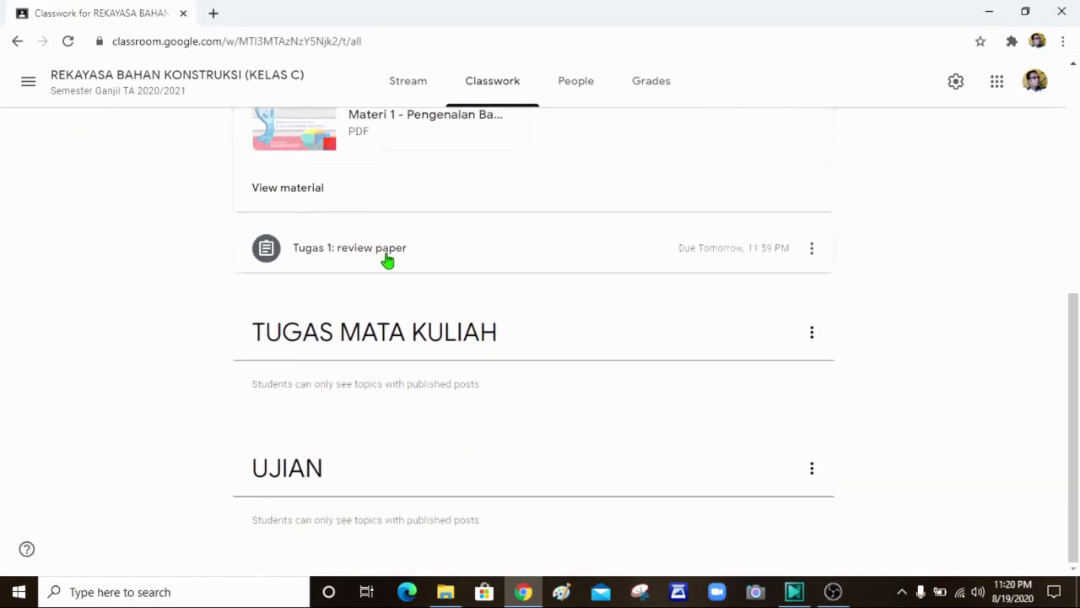
Step: Move the assignment "Tugas 1: review paper" into the TUGAS MATA KULIAH topic and expand its details
drag(384, 253, 377, 416)
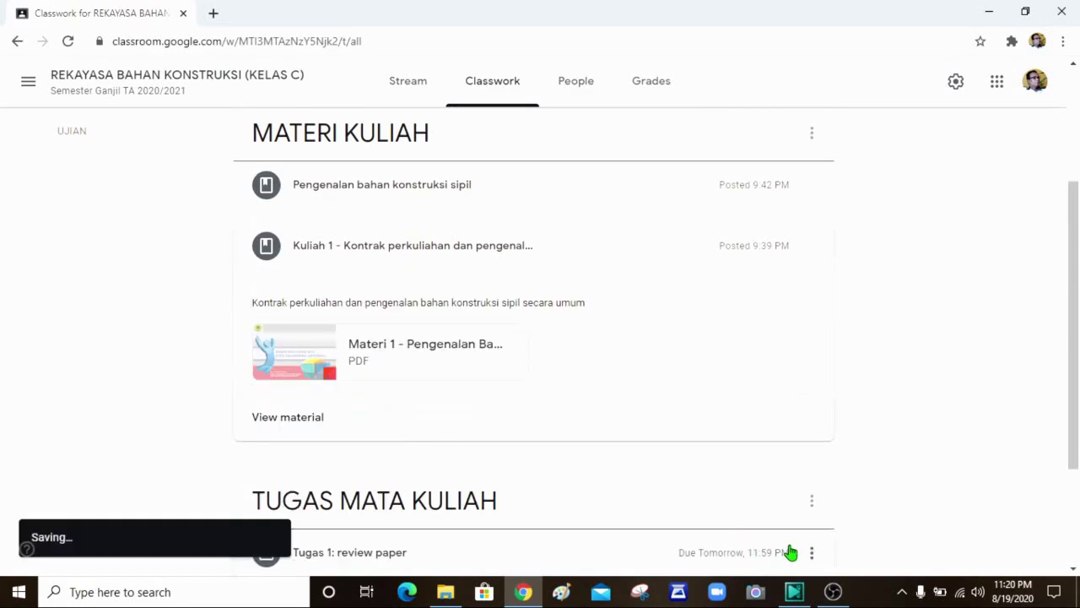
scroll(915, 430, down, 2)
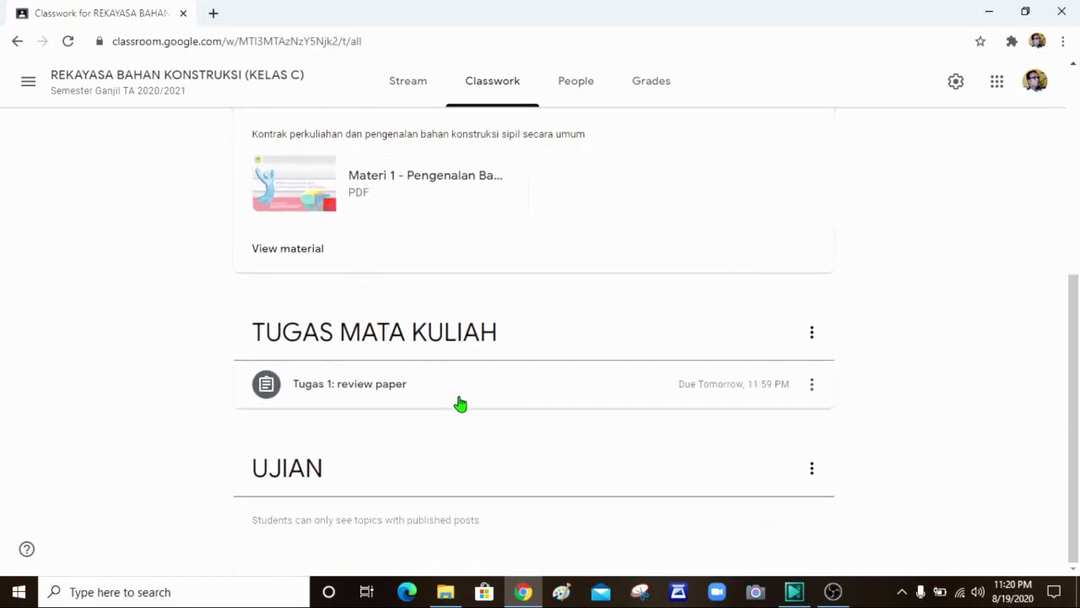
click(492, 391)
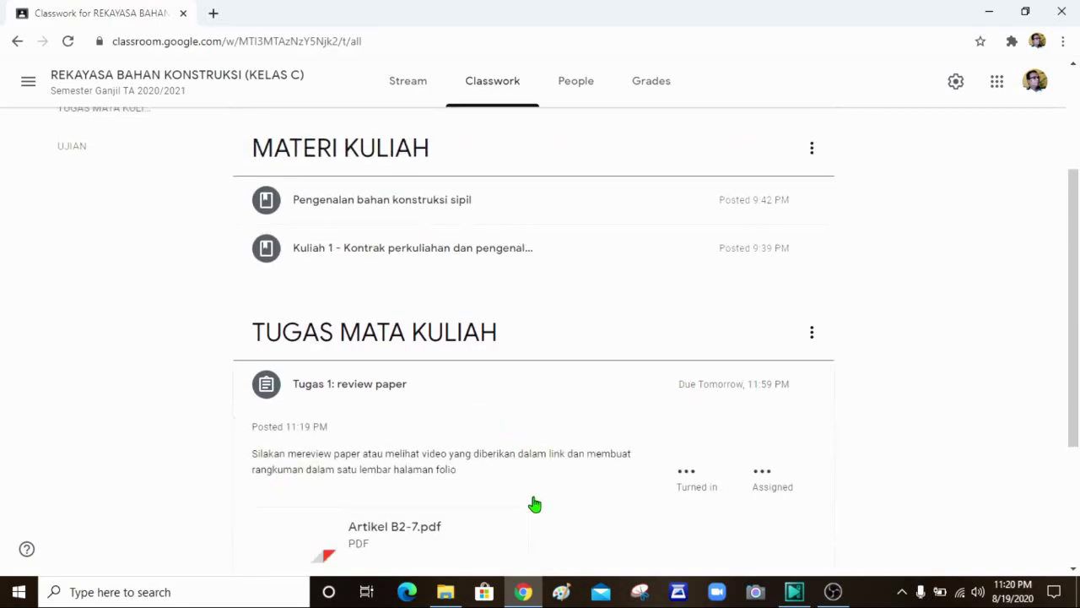
scroll(535, 502, down, 2)
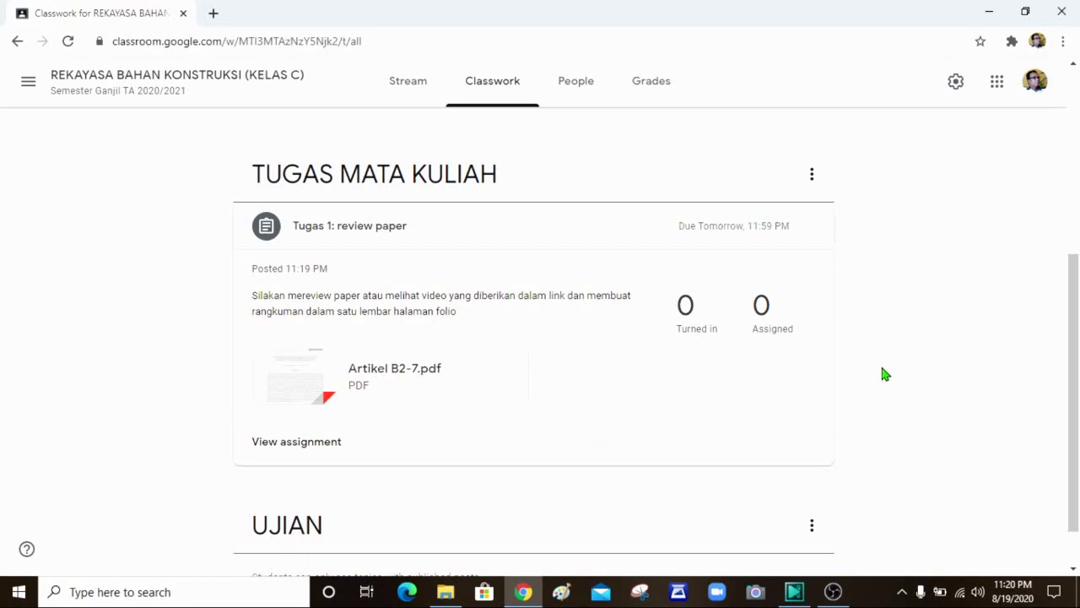
scroll(882, 369, up, 5)
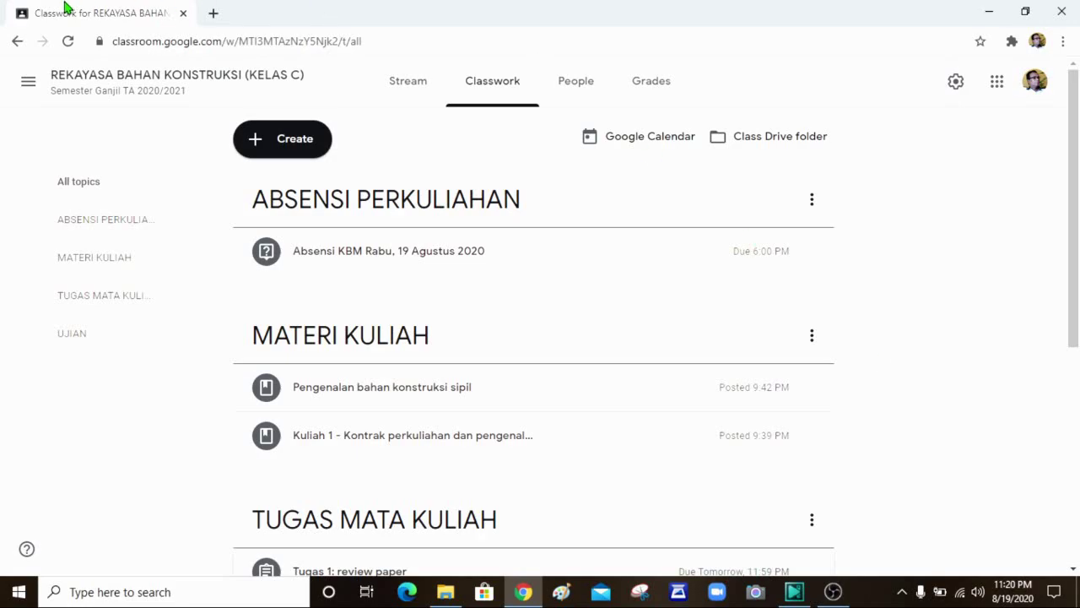
Step: Switch to the REKAYASA BAHAN KONSTRUKSI class of Jurusan Teknik Sipil FT Unram and look through the topics in its classwork
click(26, 85)
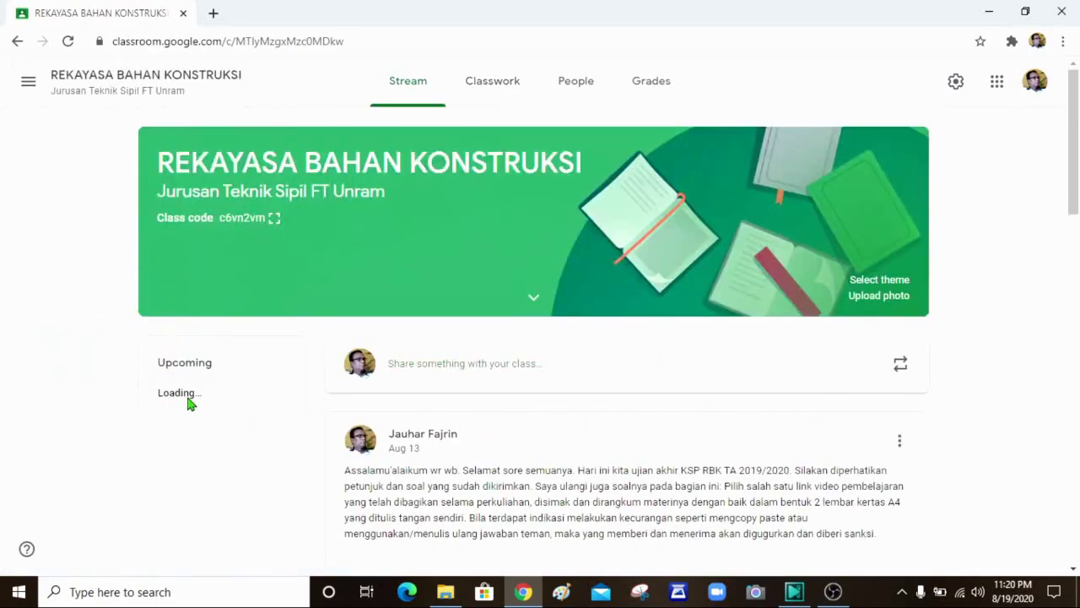
click(494, 88)
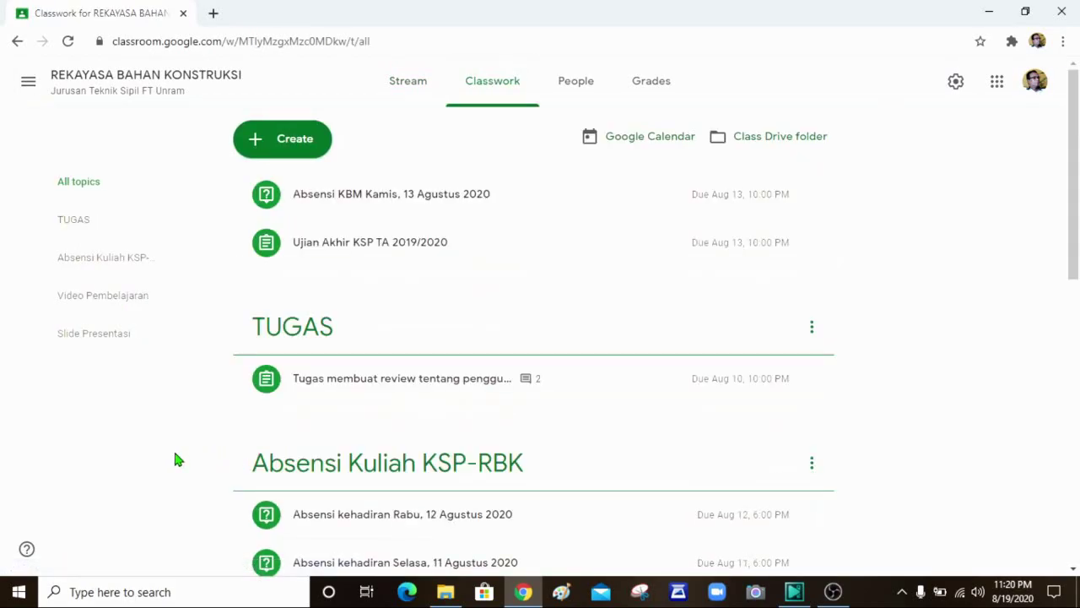
scroll(175, 457, down, 4)
scroll(175, 457, down, 3)
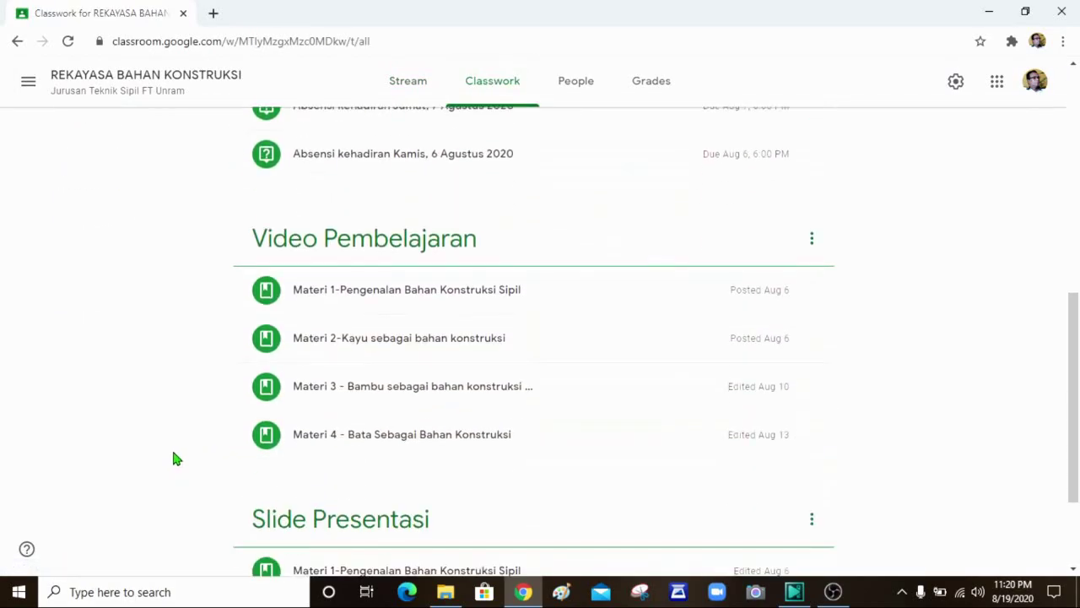
scroll(175, 457, down, 2)
scroll(175, 458, up, 5)
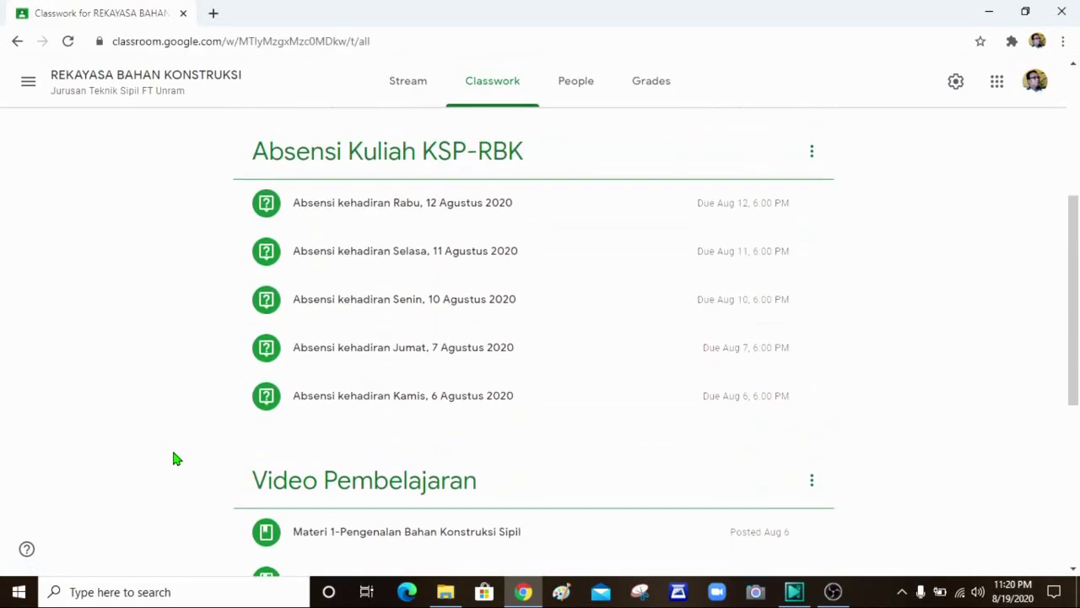
scroll(177, 456, up, 4)
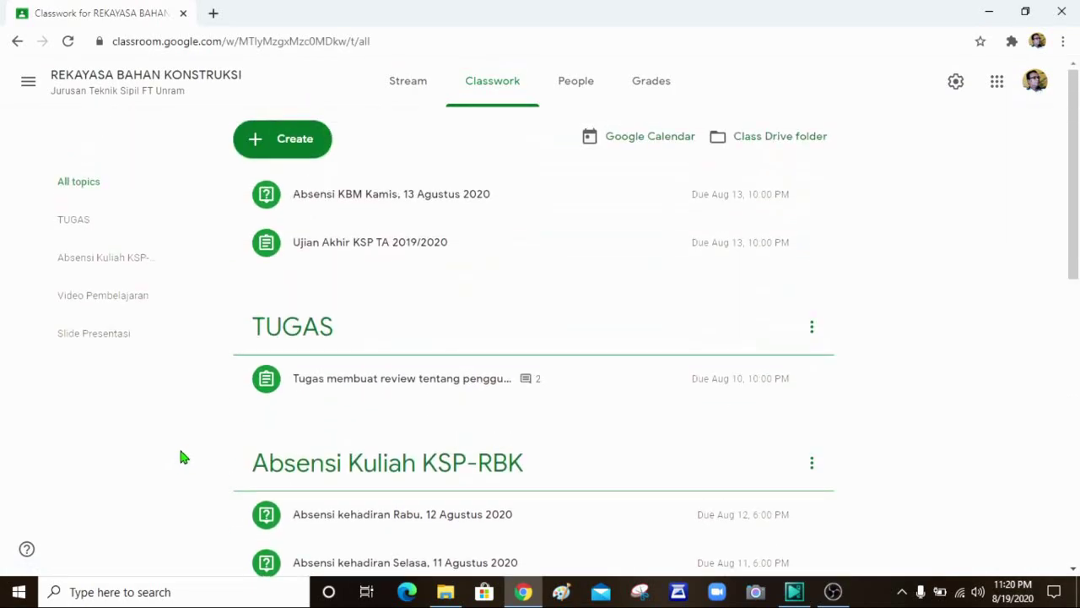
Step: Expand the review assignment in the TUGAS topic and open the list of its graded student submissions
click(406, 387)
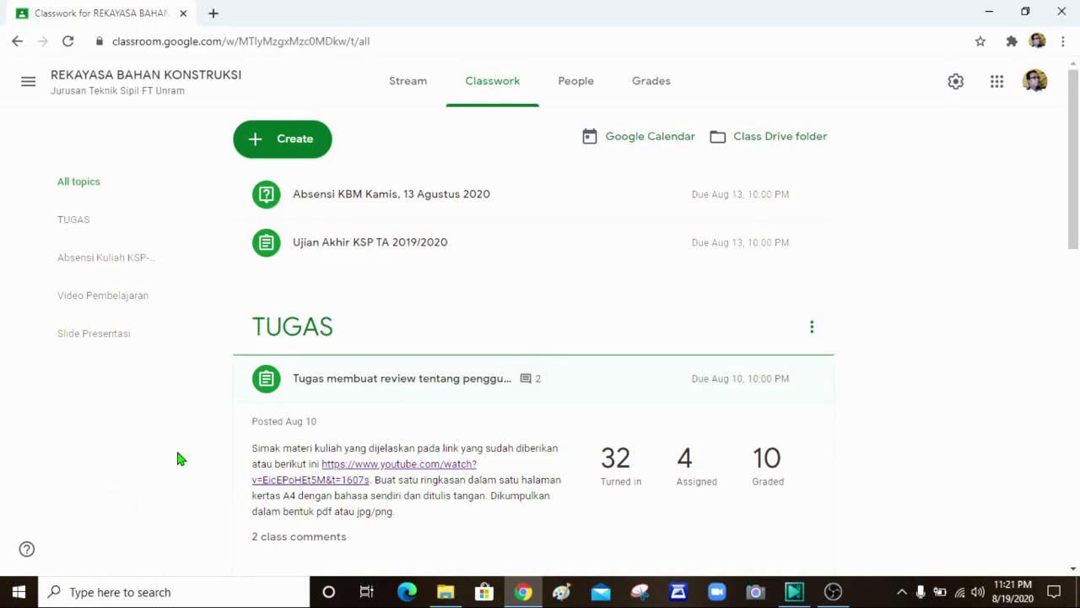
scroll(176, 458, down, 2)
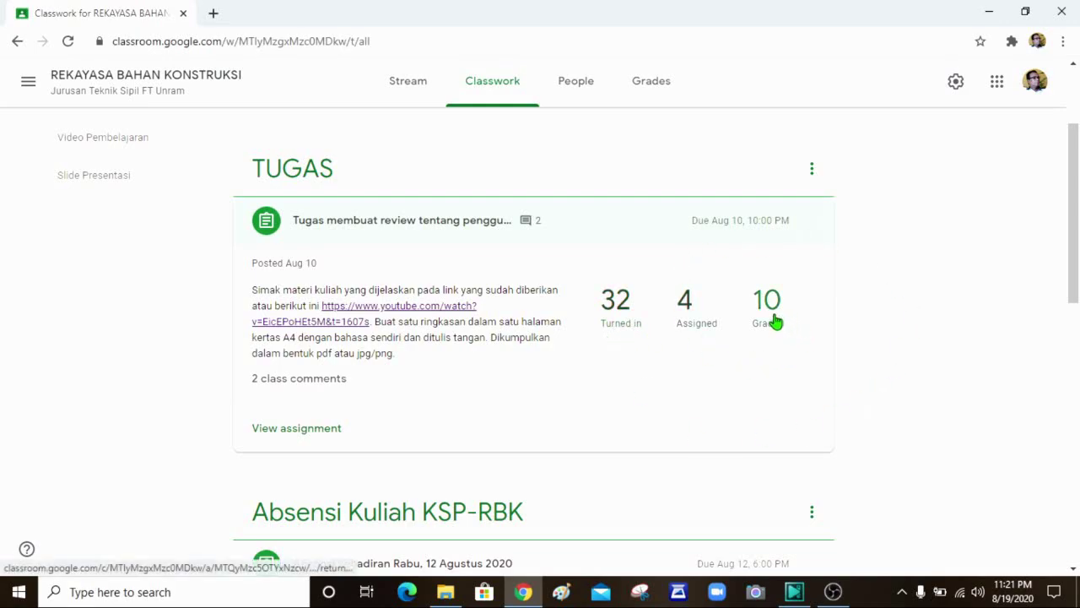
click(869, 349)
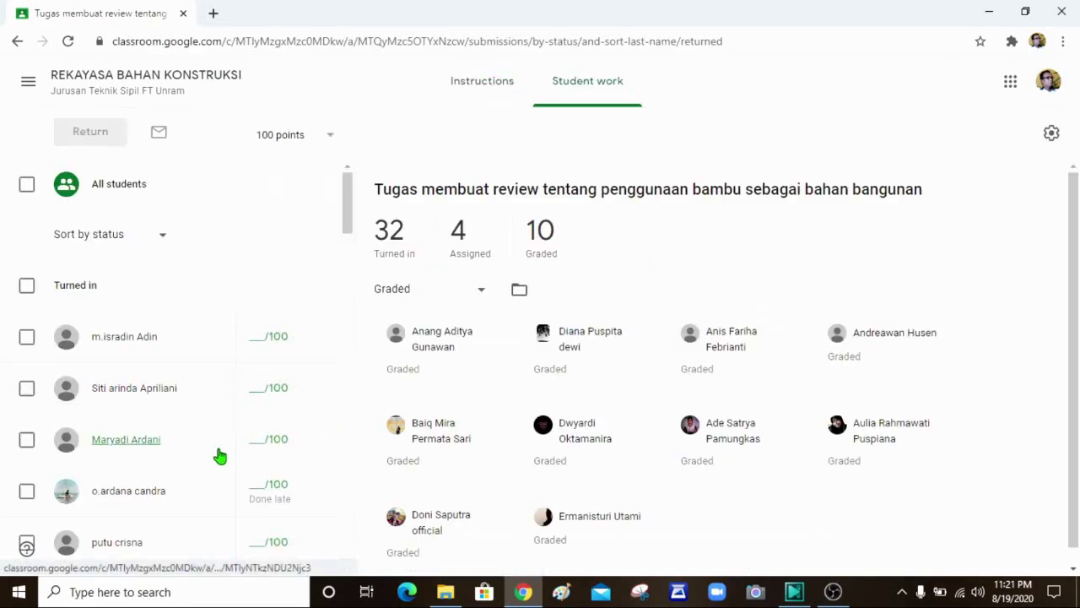
scroll(219, 456, down, 2)
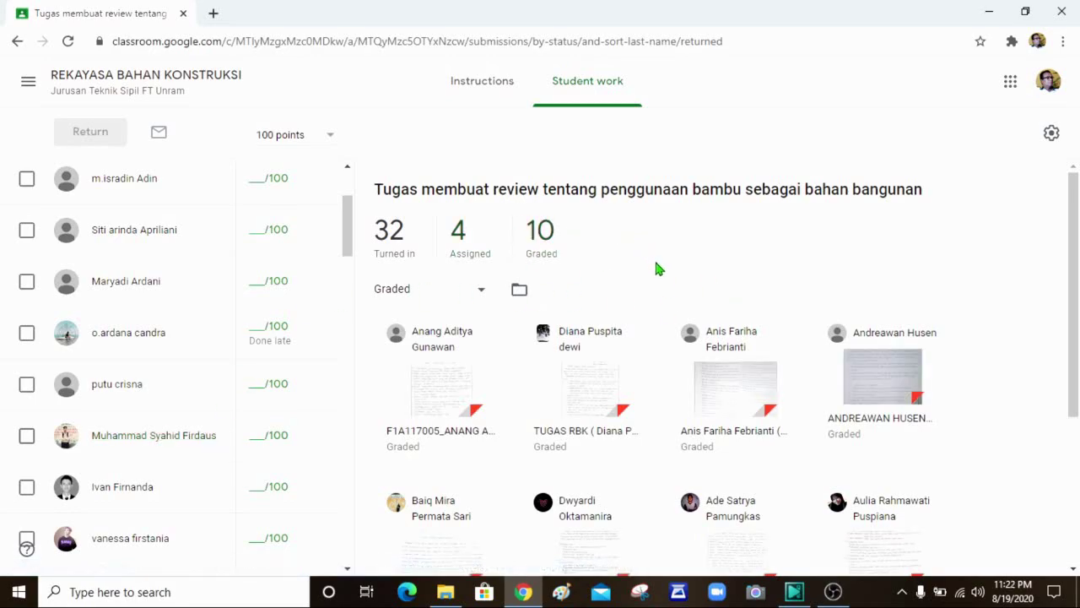
Step: Read the second graded student's submission, check its grade and the options for returning it, and close the submission
click(581, 383)
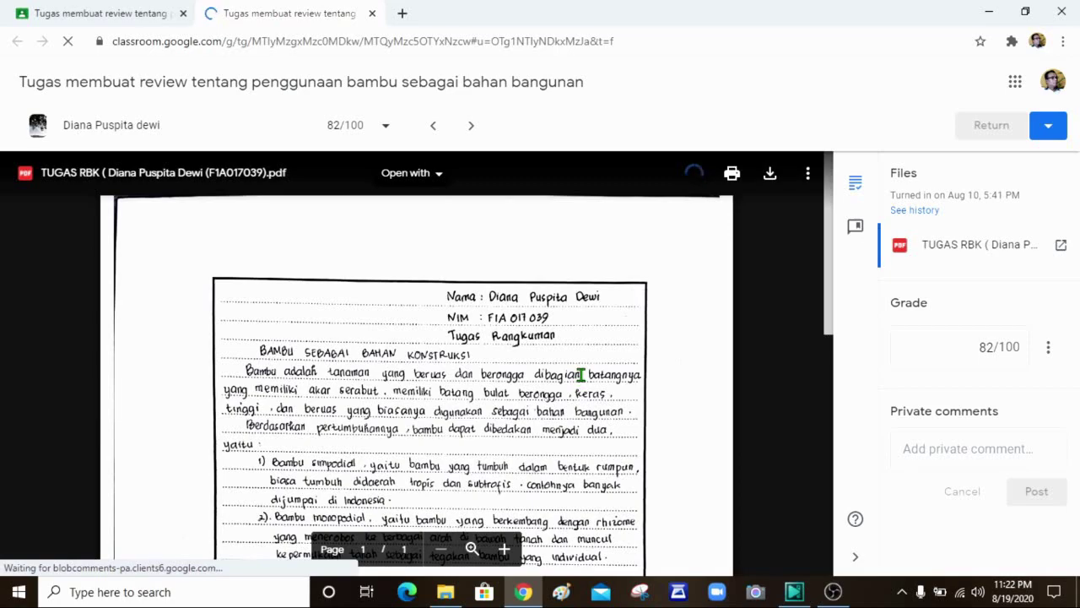
scroll(640, 364, down, 1)
scroll(640, 364, down, 5)
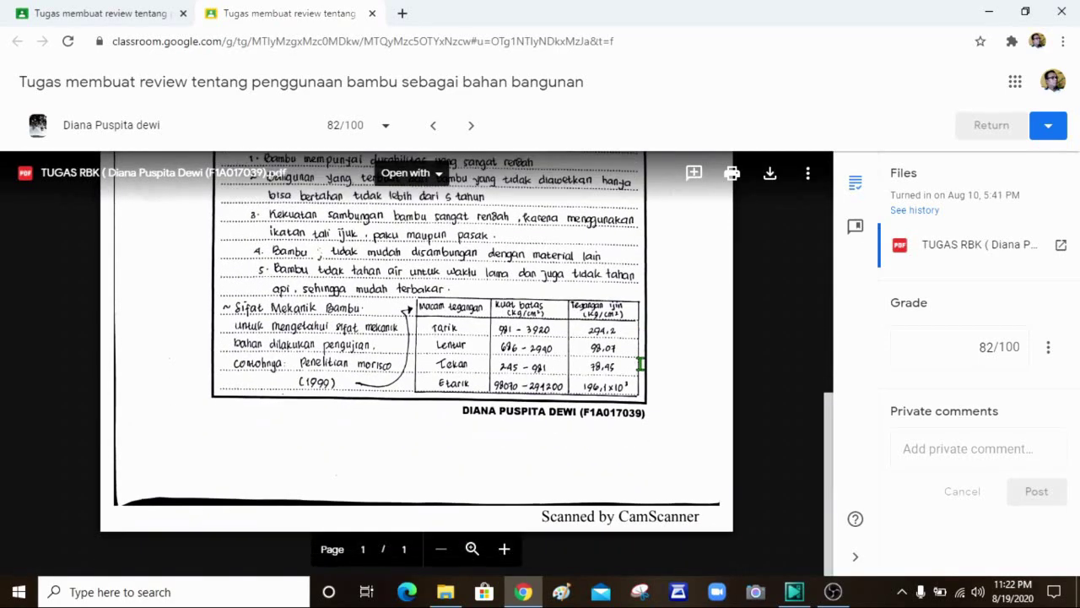
scroll(640, 365, up, 6)
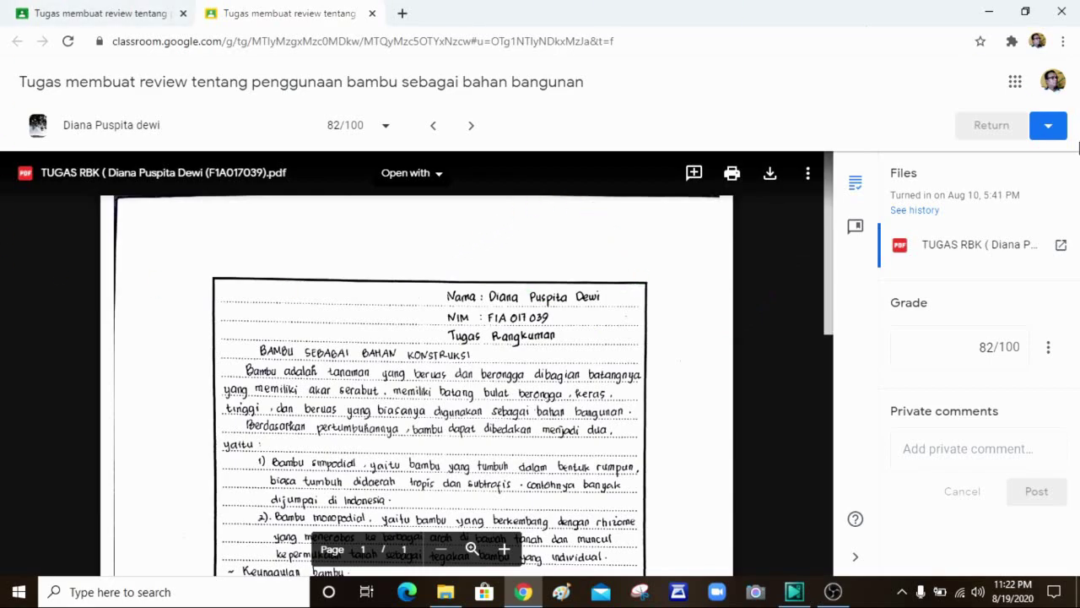
click(984, 355)
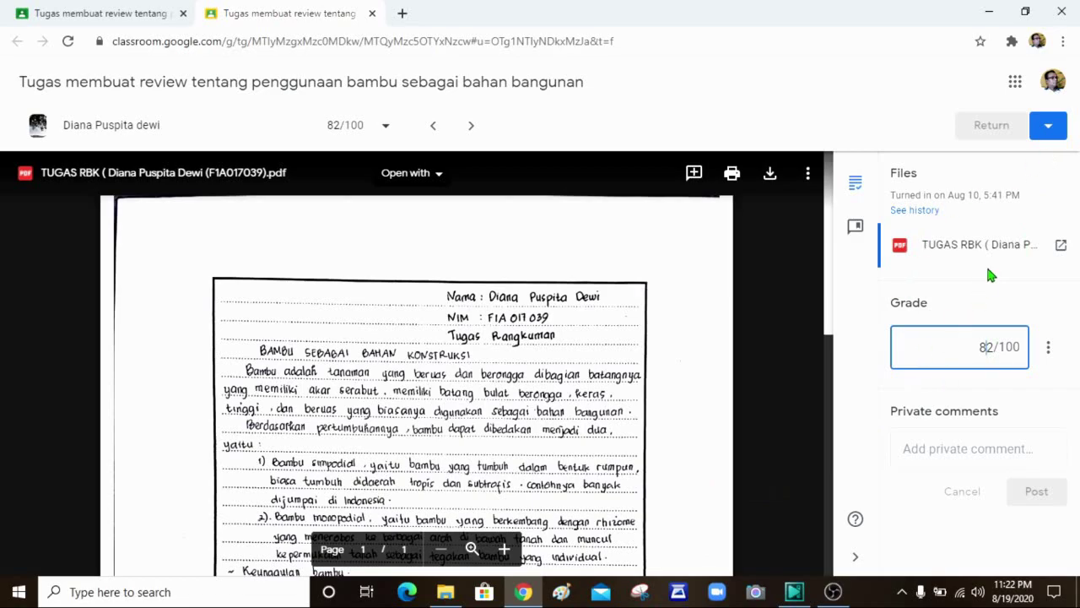
click(1050, 128)
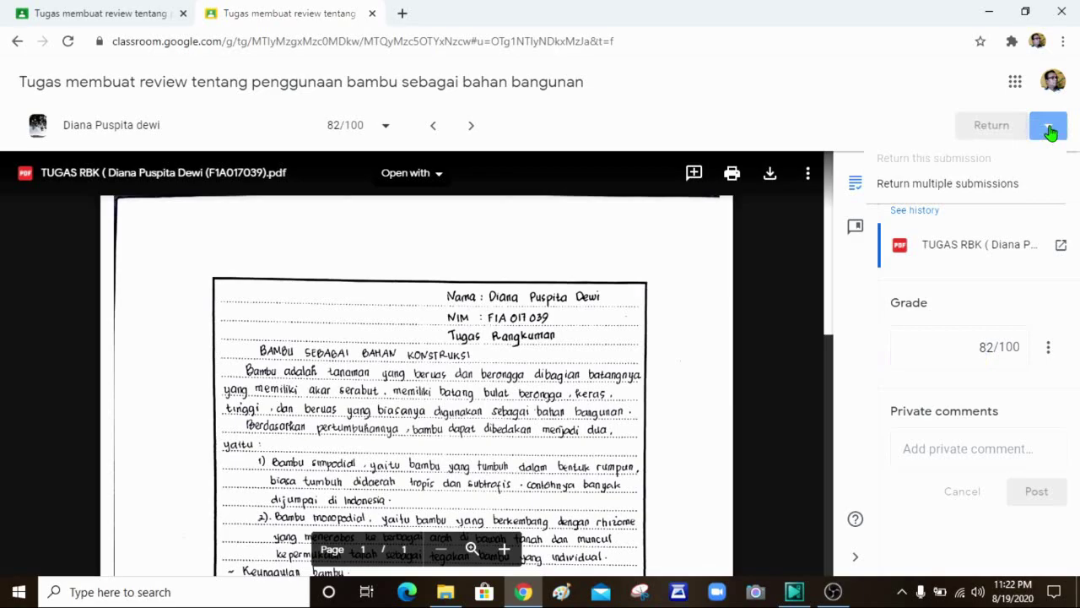
click(1050, 130)
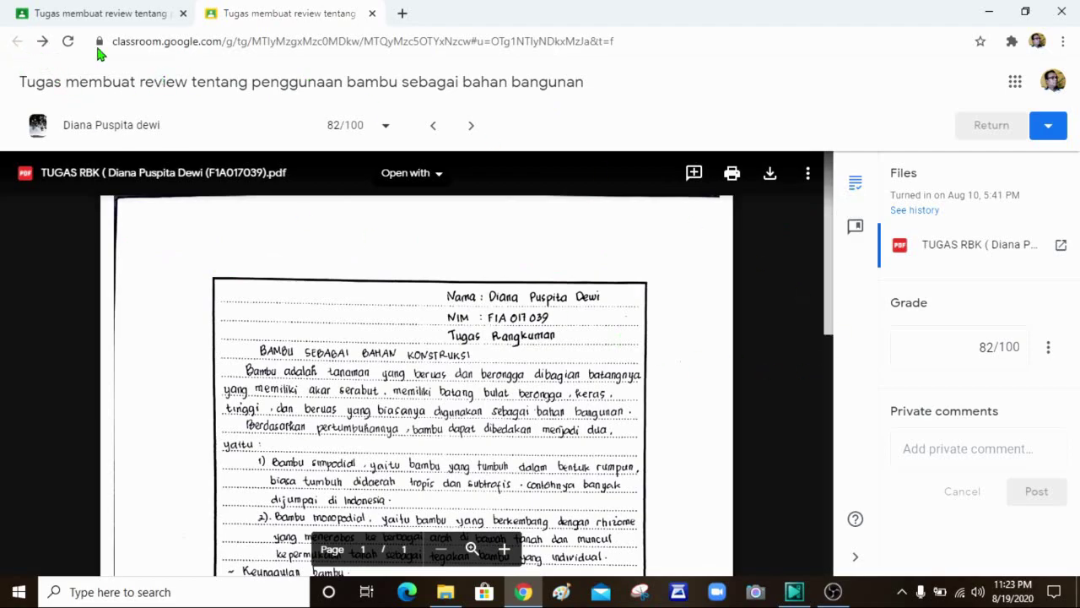
click(371, 14)
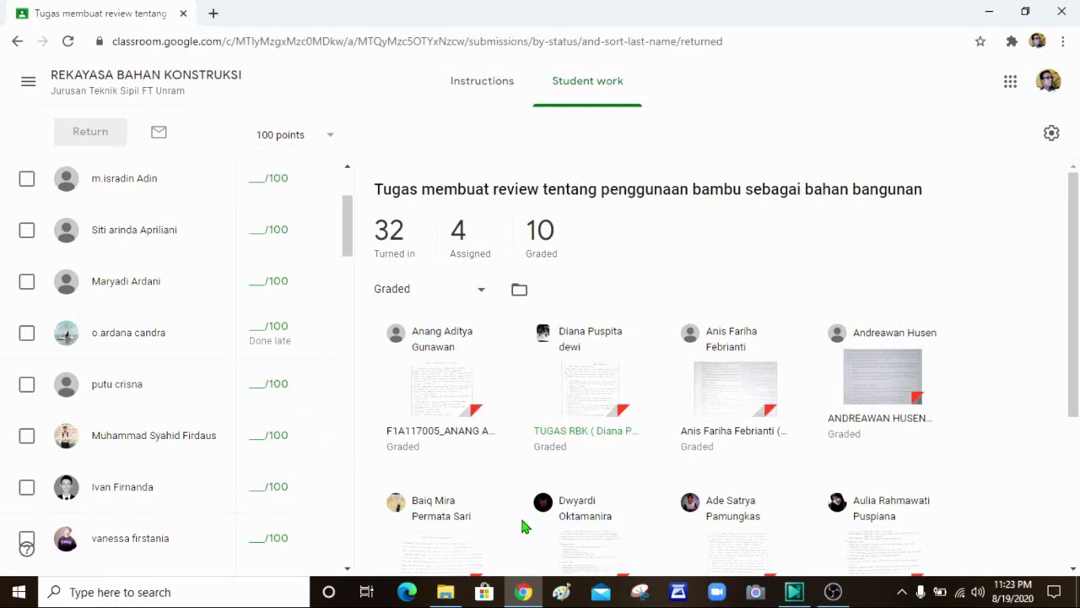
Step: View the fifth graded student's submission with its grade and private comment, and close it
scroll(664, 487, down, 3)
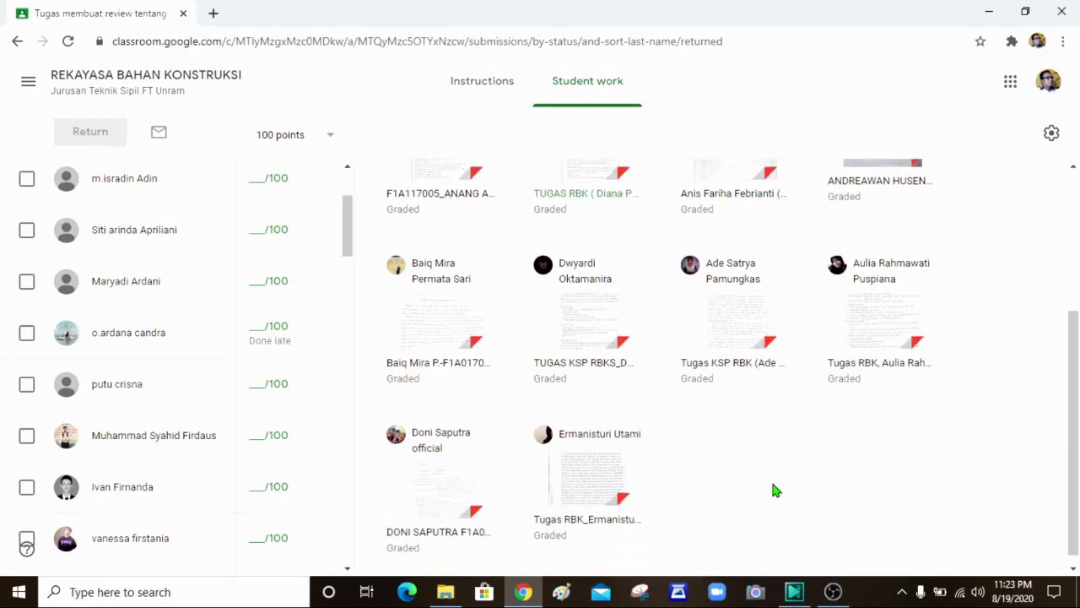
click(422, 326)
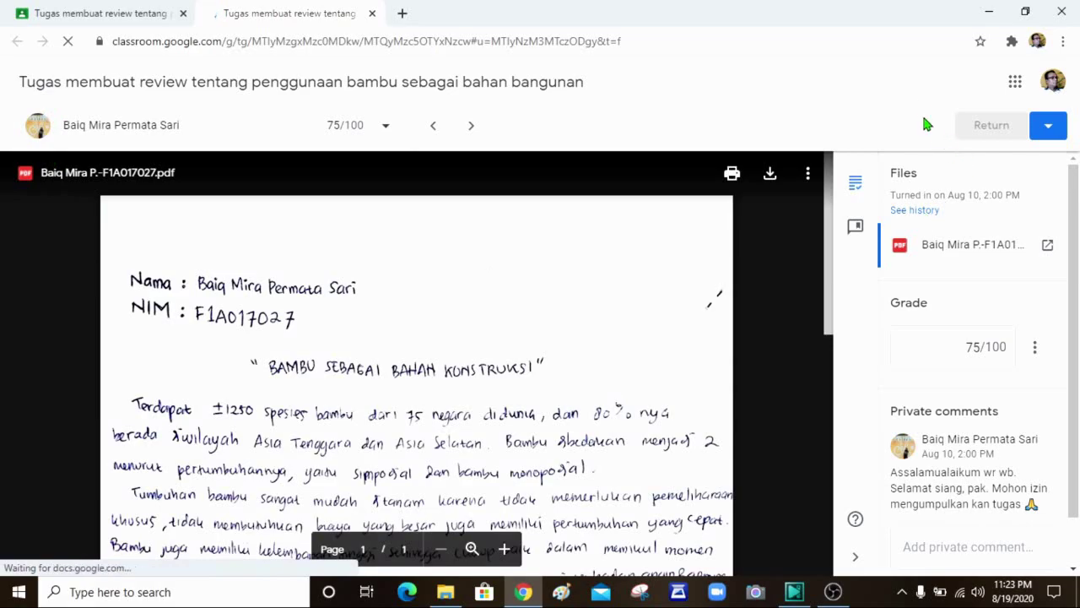
click(372, 14)
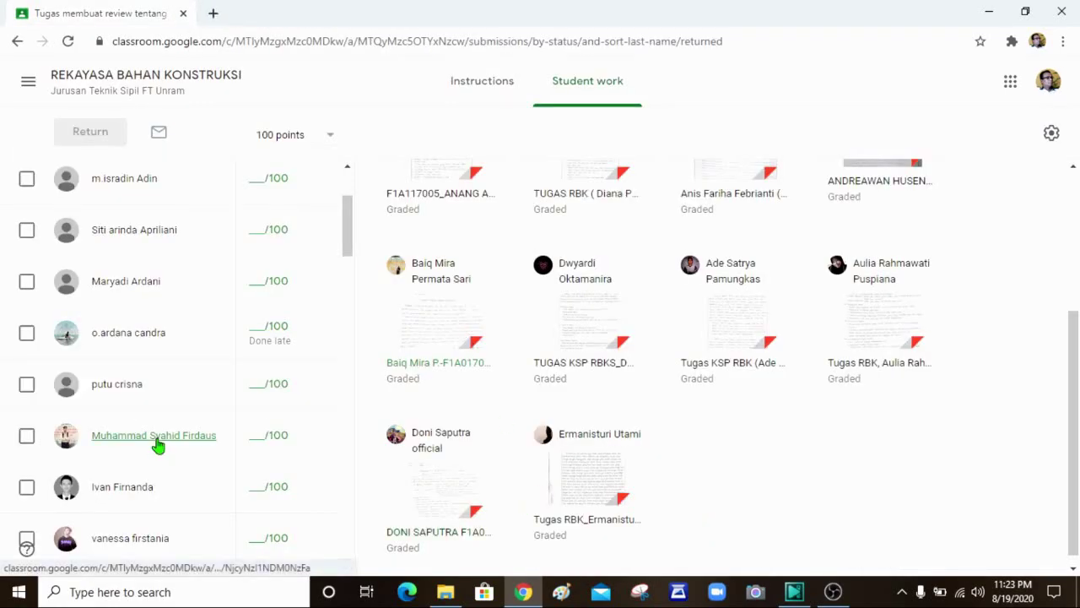
Step: Read the ungraded PDF of the student listed just below the first late submission and grade it 65 out of 100
scroll(157, 446, up, 2)
scroll(157, 446, down, 3)
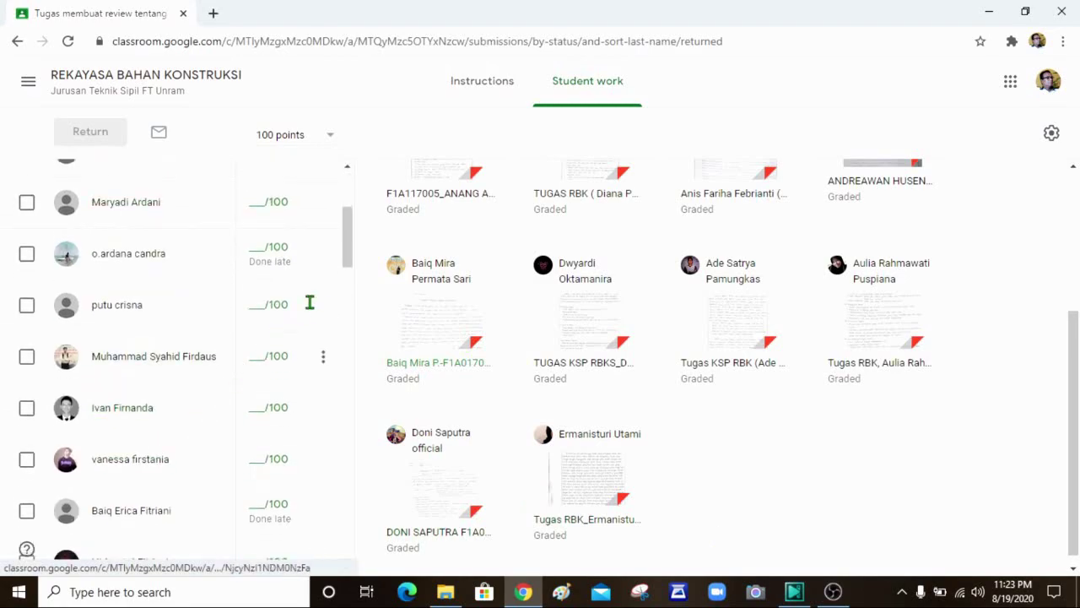
click(176, 319)
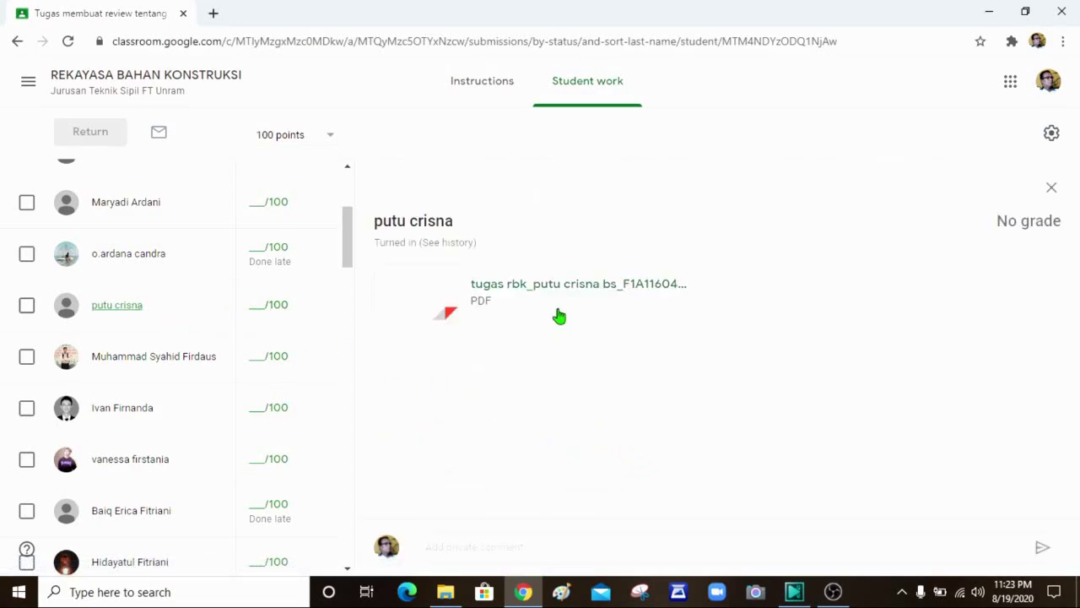
click(549, 314)
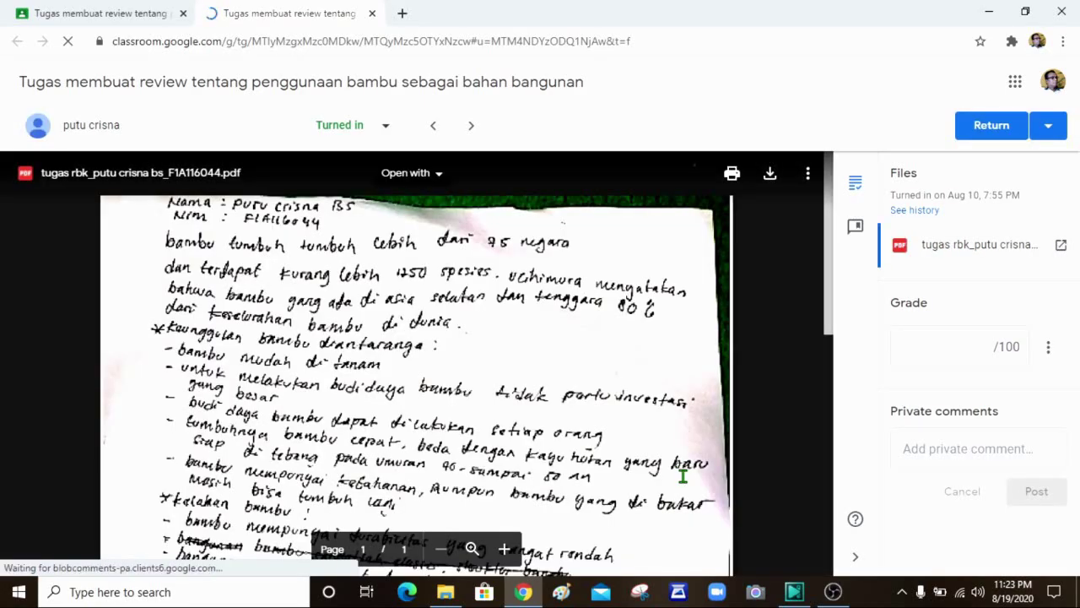
scroll(684, 477, down, 3)
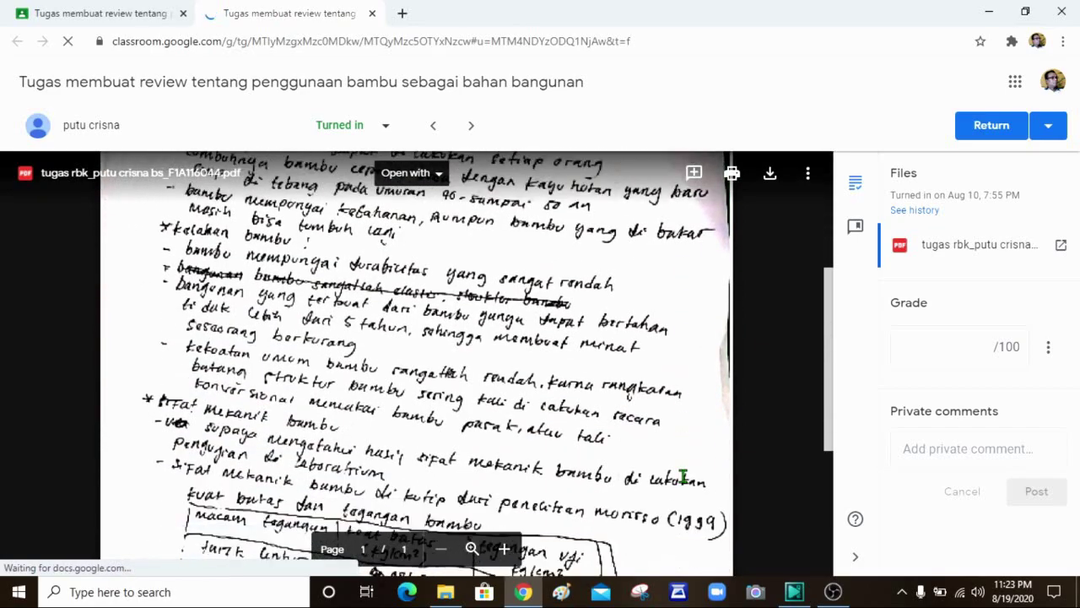
scroll(684, 477, down, 4)
scroll(683, 477, up, 3)
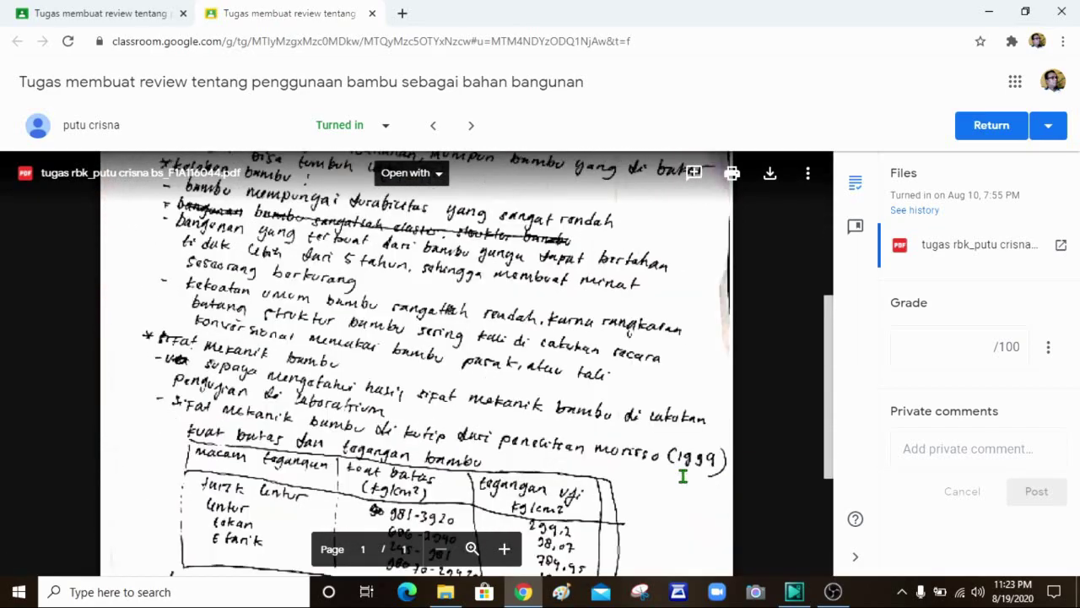
scroll(683, 477, up, 4)
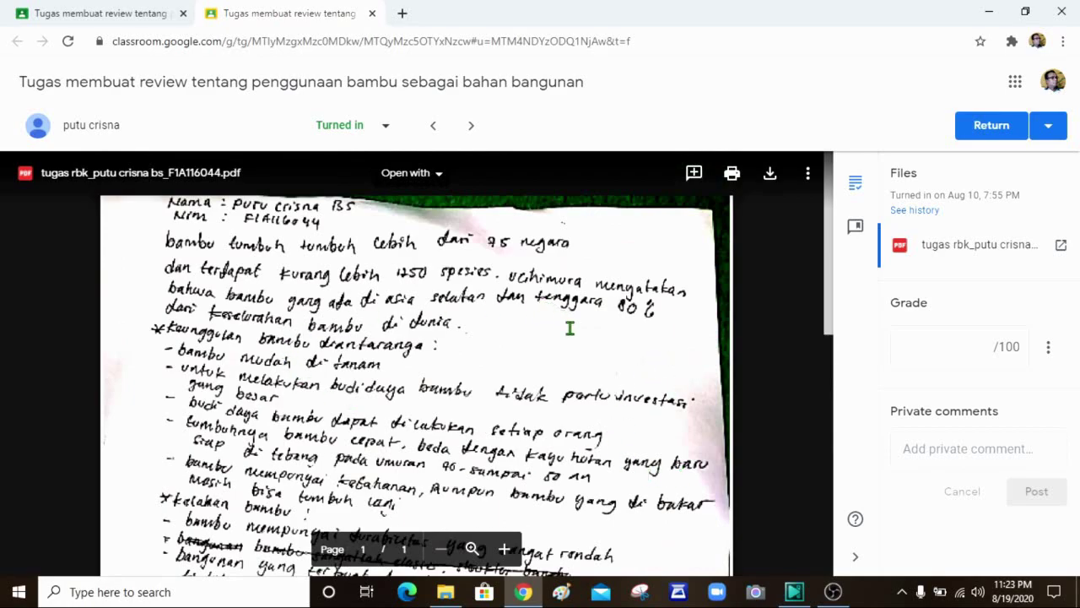
click(982, 349)
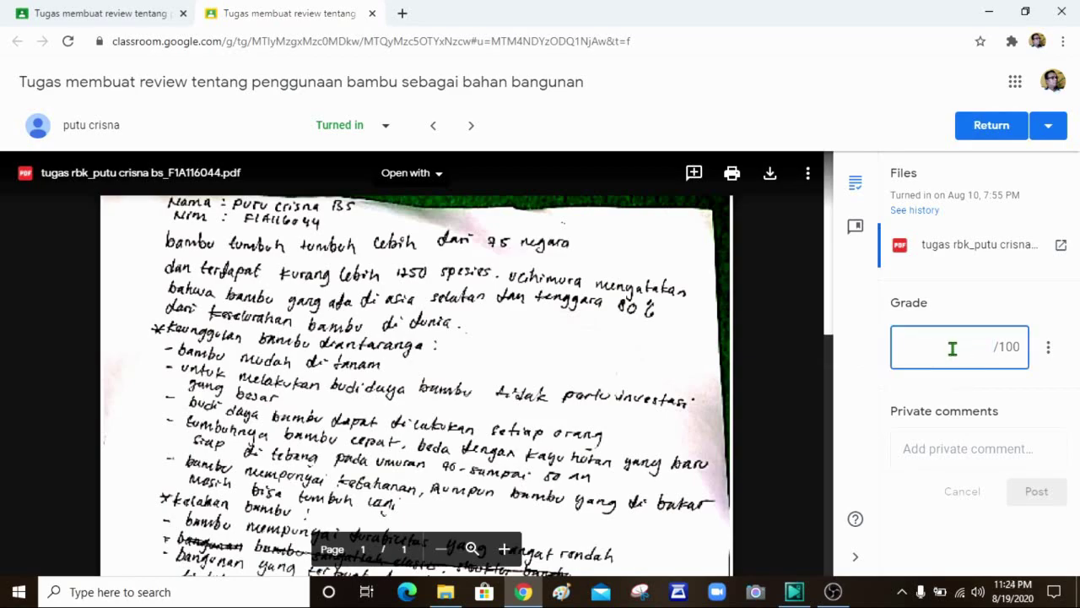
text(65)
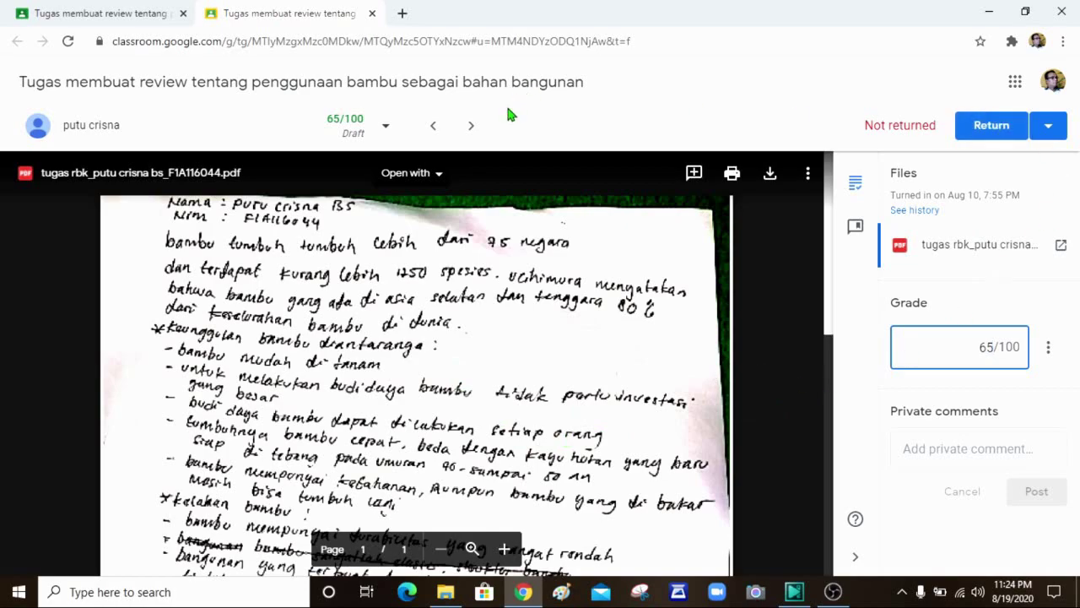
Step: Close the graded submission and go back to the stream of the REKAYASA BAHAN KONSTRUKSI (KELAS C) class
click(373, 13)
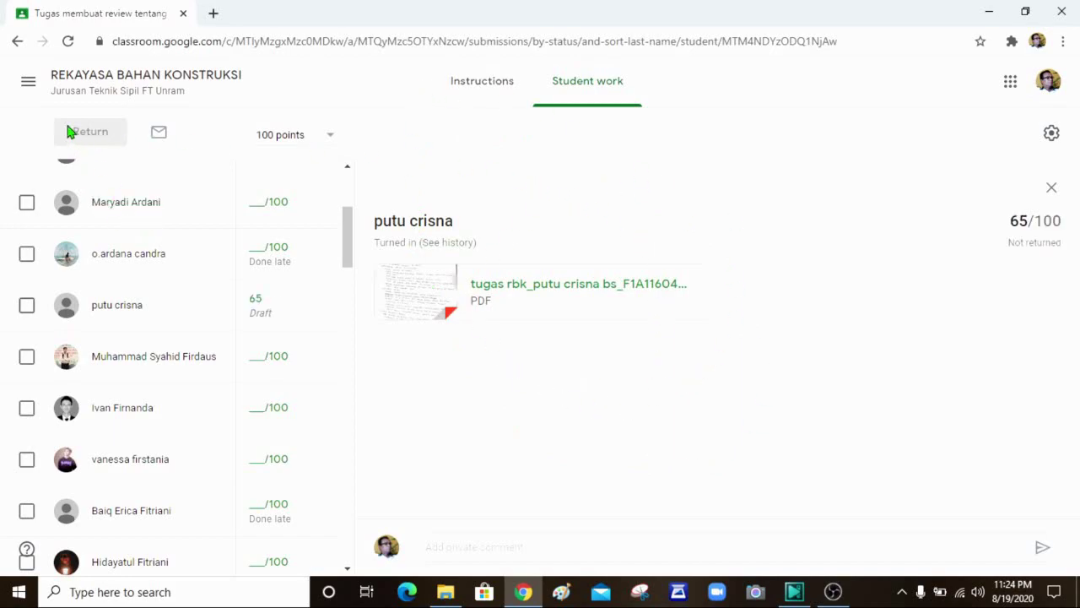
click(29, 84)
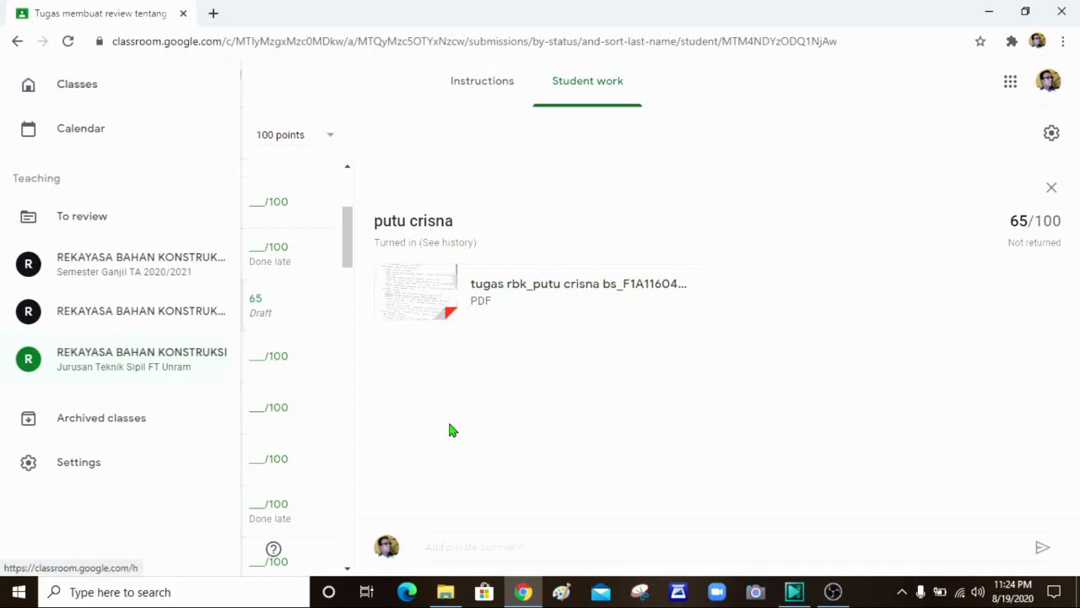
click(81, 270)
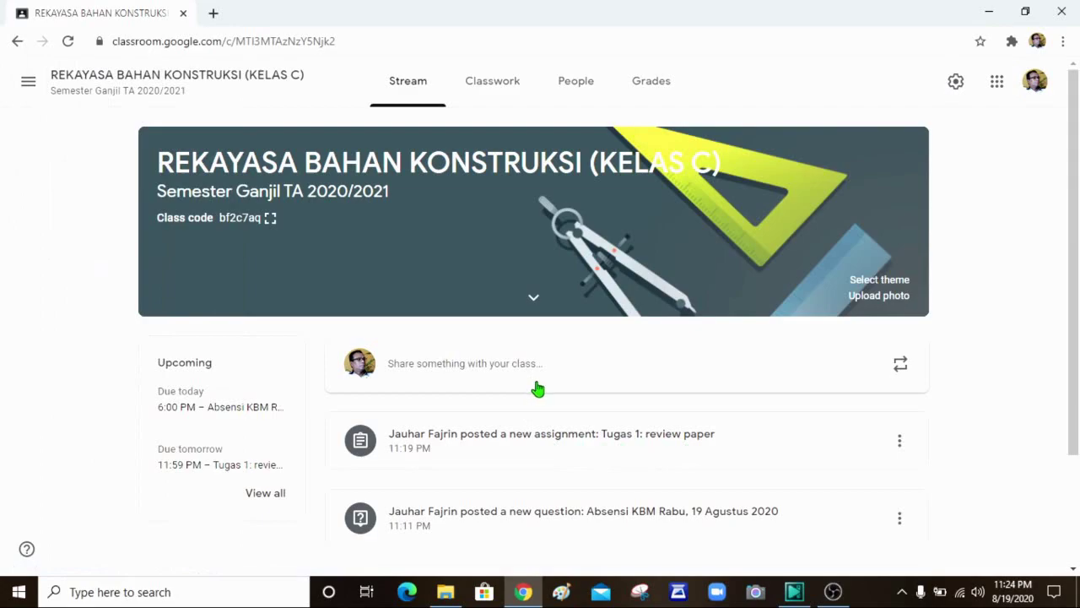
Step: Review the posted items in the class stream and the topics with their contents in the class's classwork
scroll(537, 388, down, 2)
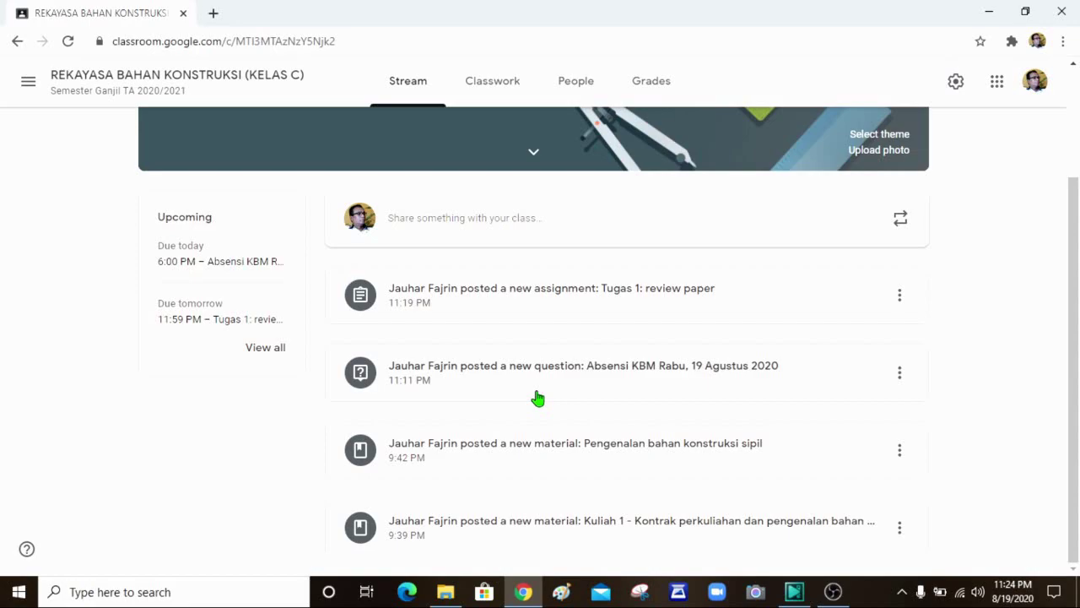
scroll(538, 396, up, 2)
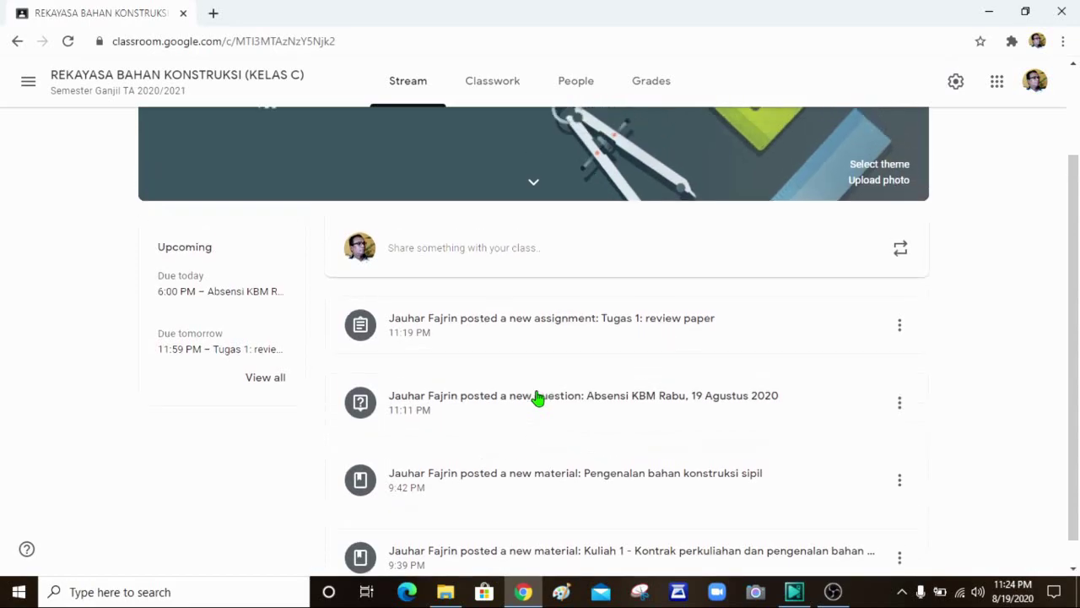
click(492, 84)
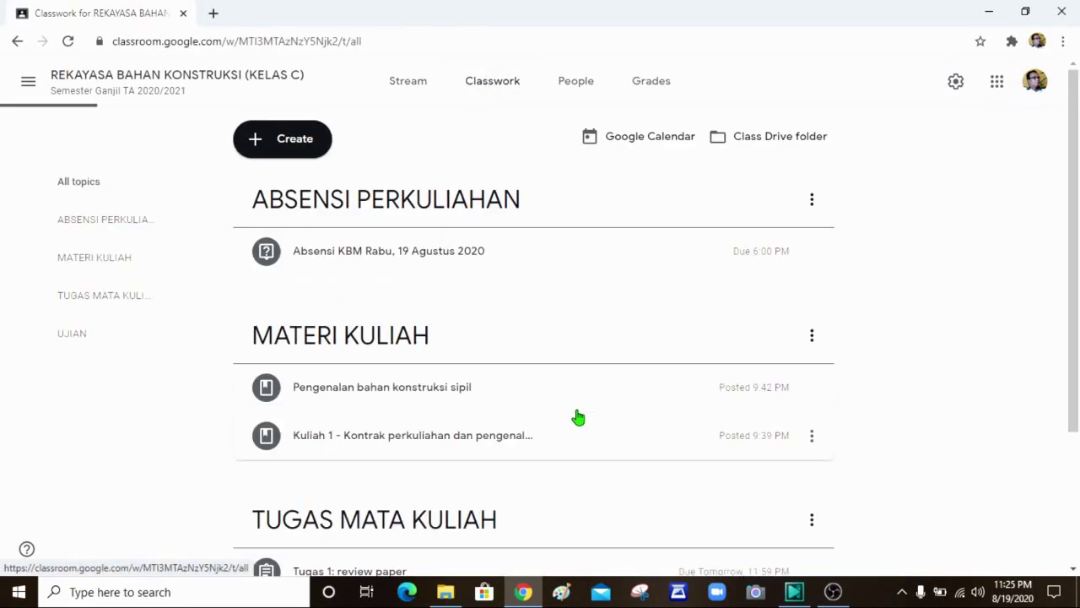
scroll(576, 415, down, 2)
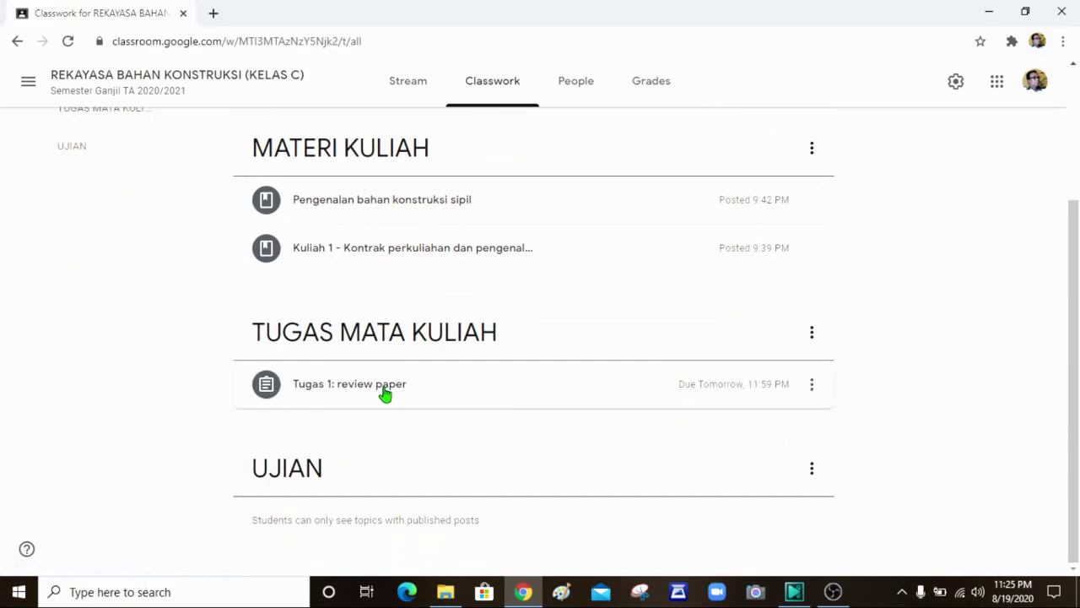
scroll(391, 393, up, 2)
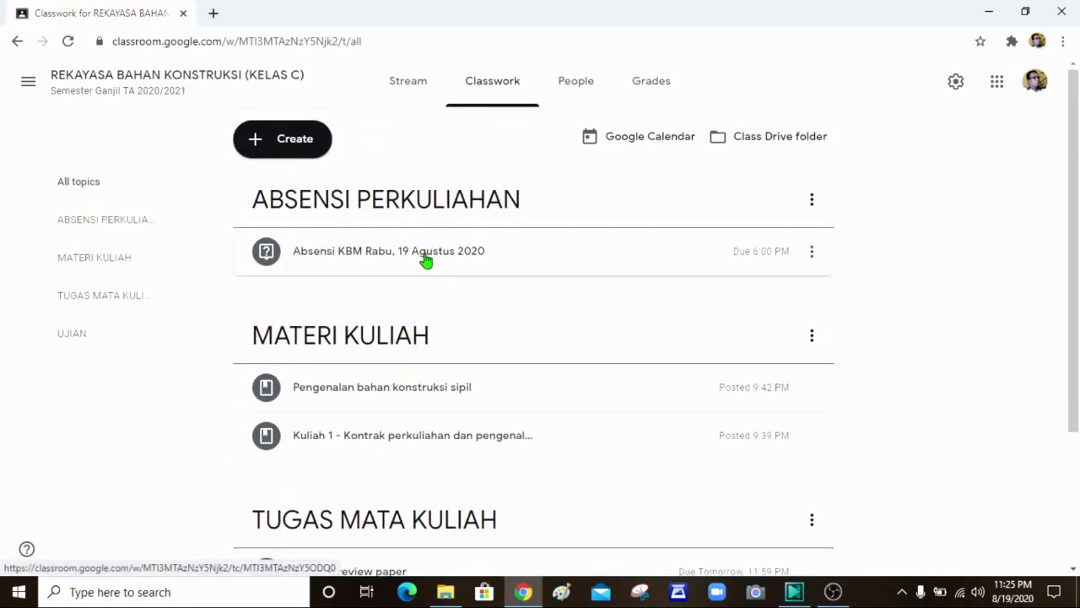
scroll(426, 261, down, 3)
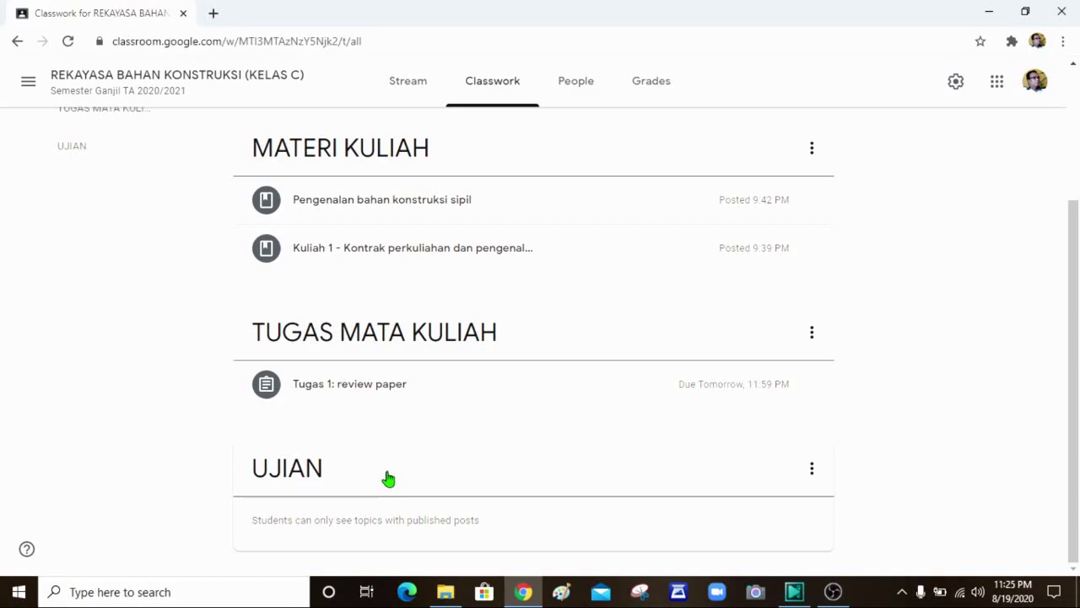
scroll(518, 278, up, 3)
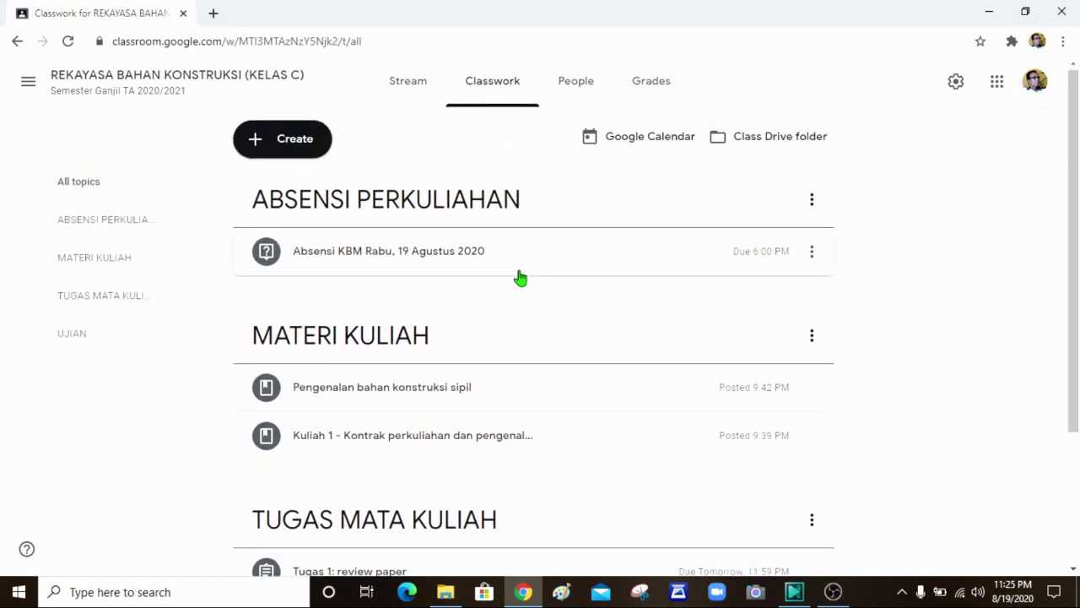
Step: Start a new question post and enter "Jawablah soal berikut ini desuai dengan materi yang pernah dibahas" as the question
click(272, 150)
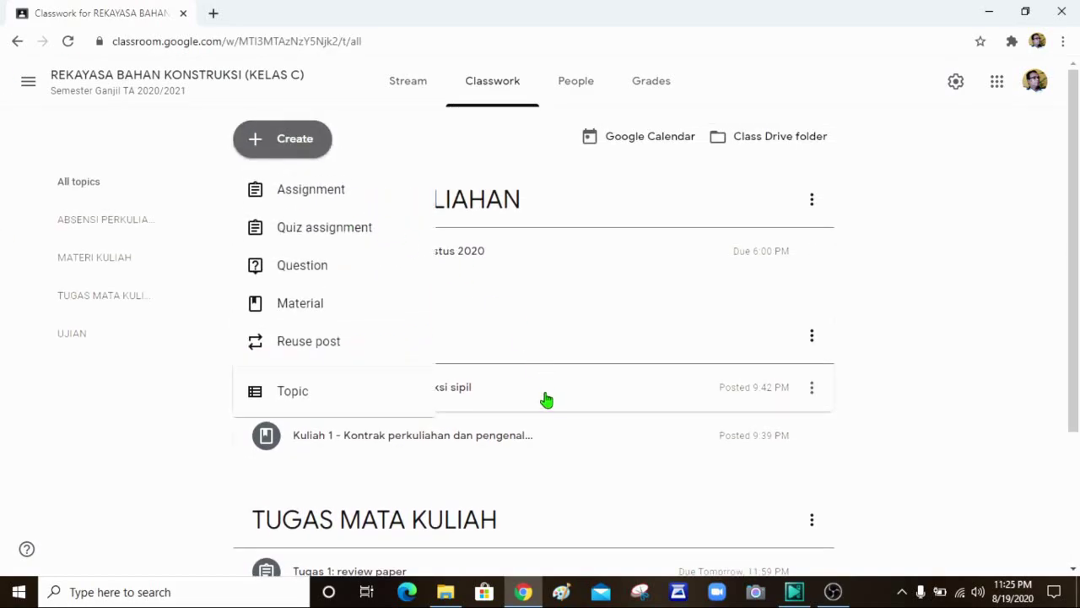
click(300, 275)
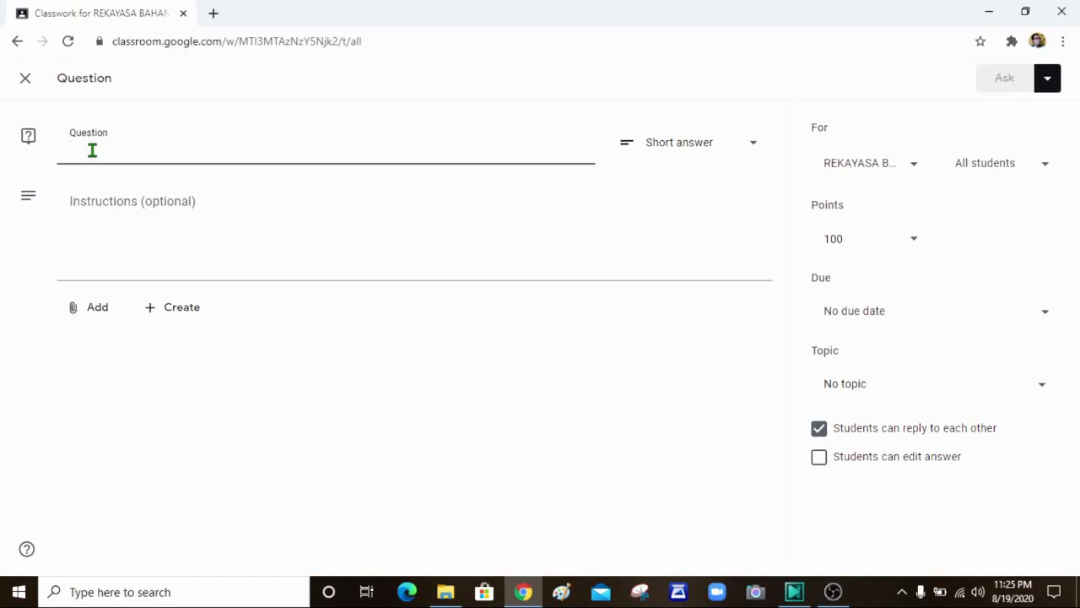
text(Jawab)
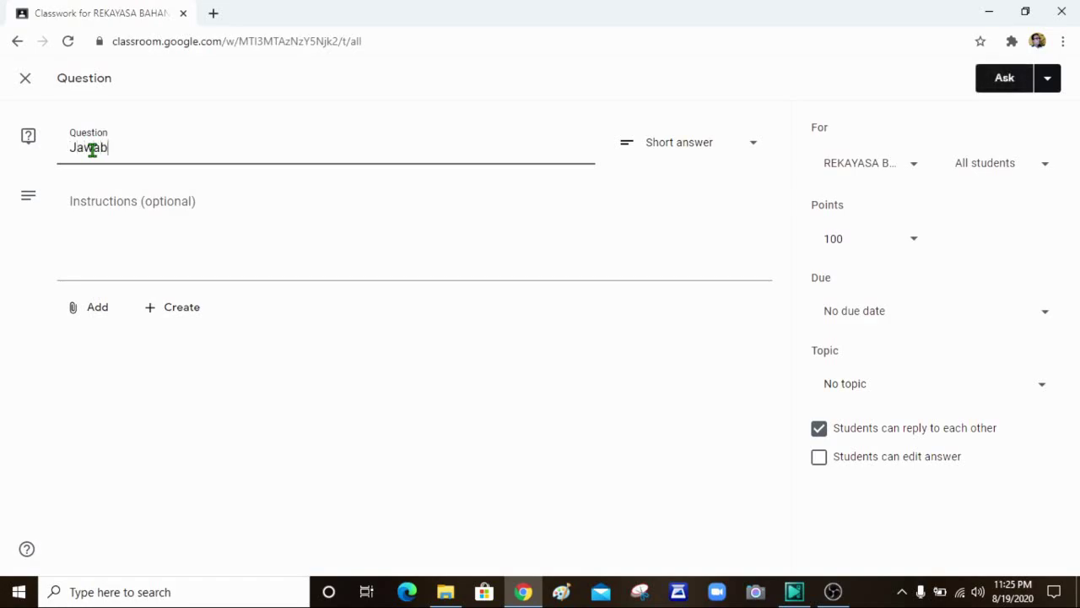
text(lah soal berikut )
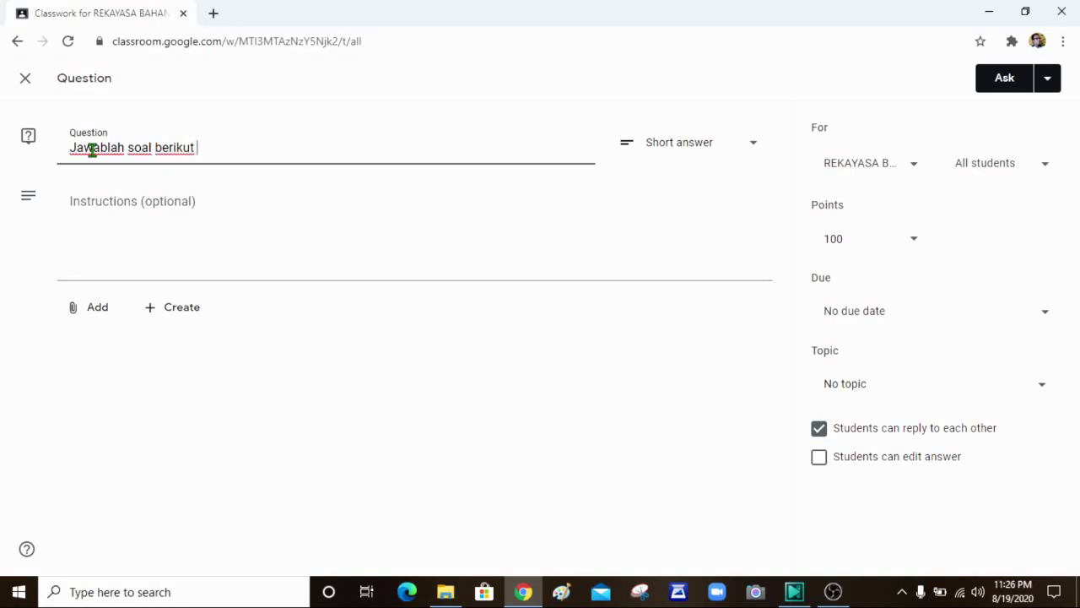
text(ini desuai dengan)
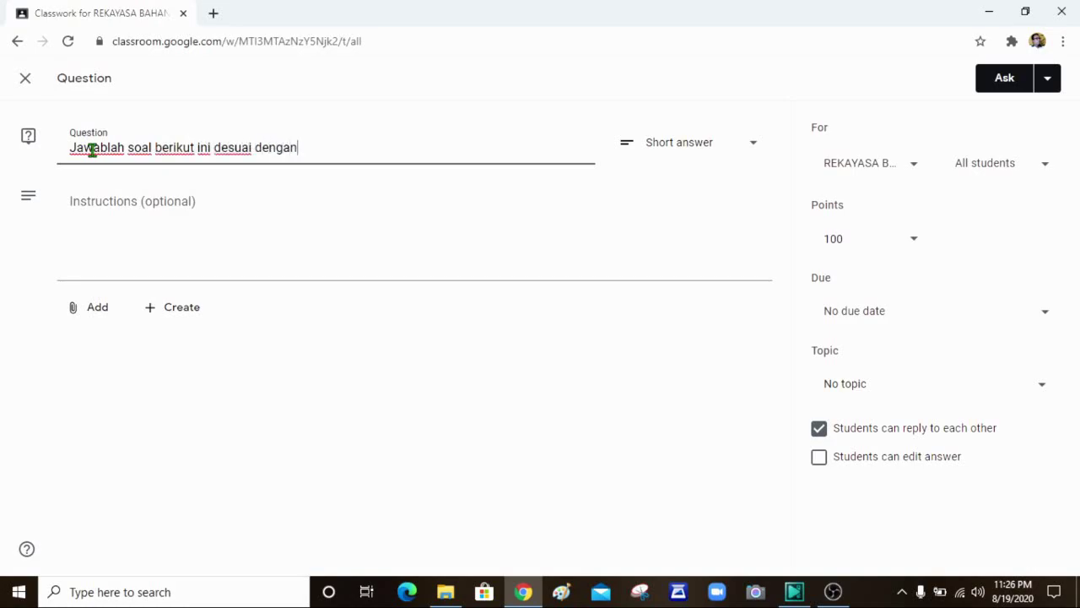
text( materi y)
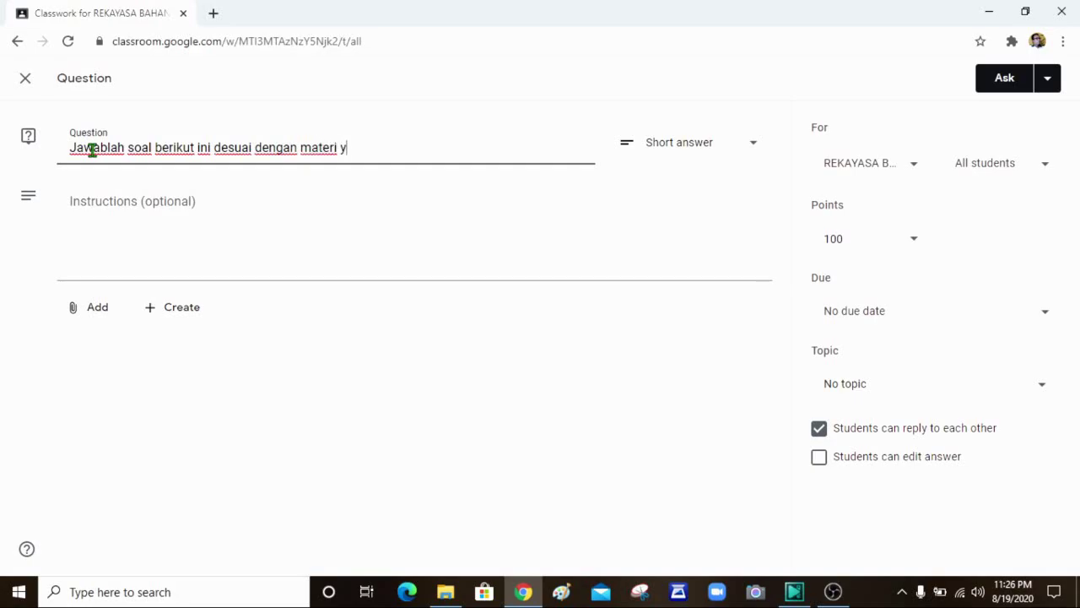
text(ang pernah diba)
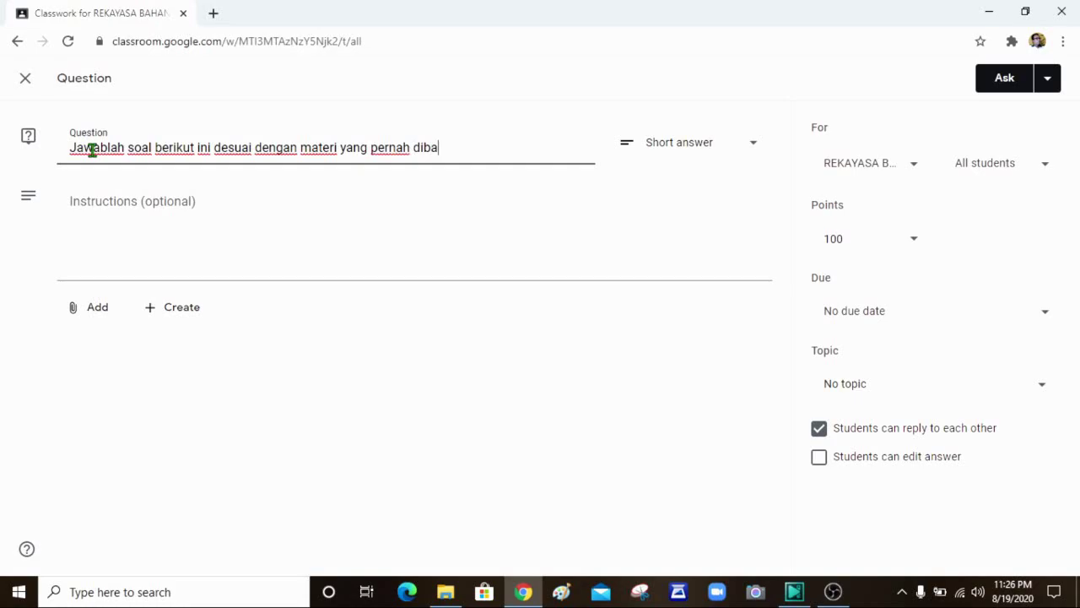
text(has)
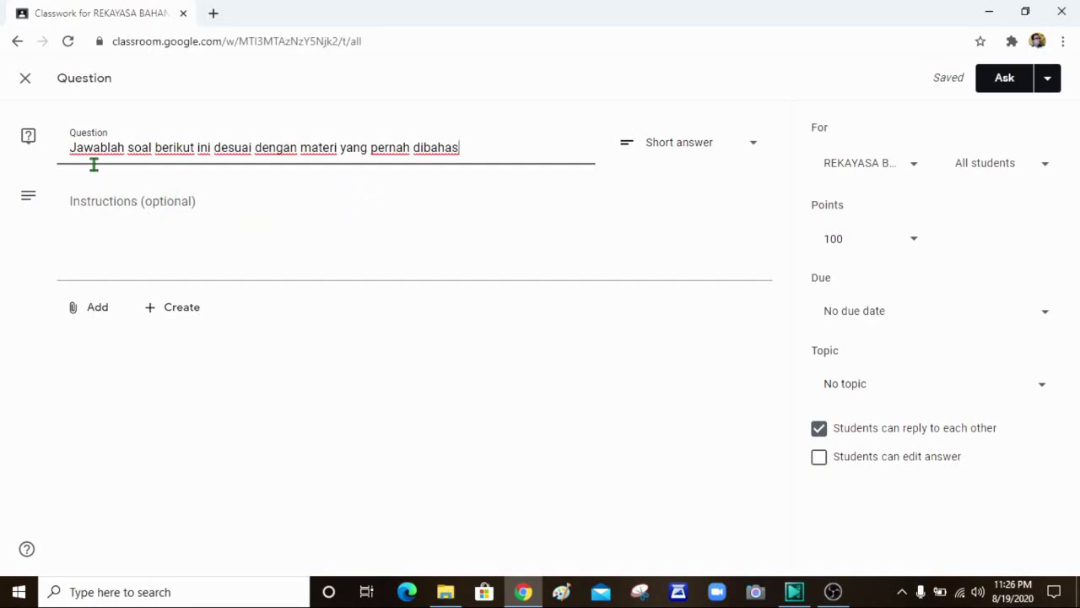
Step: Move the whole question text into the instructions of the question post
drag(71, 151, 472, 154)
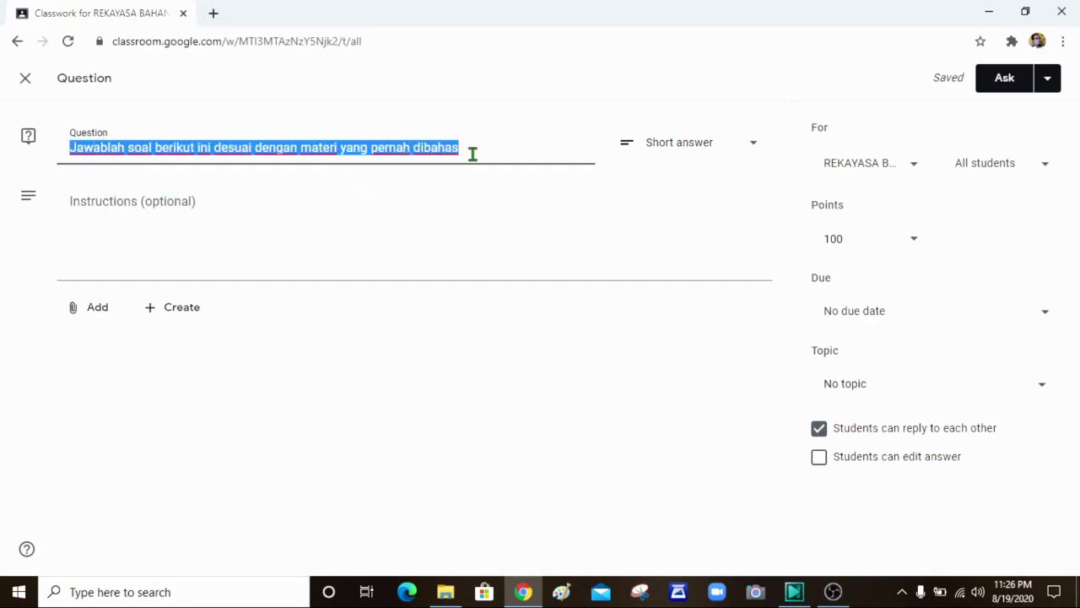
right_click(411, 146)
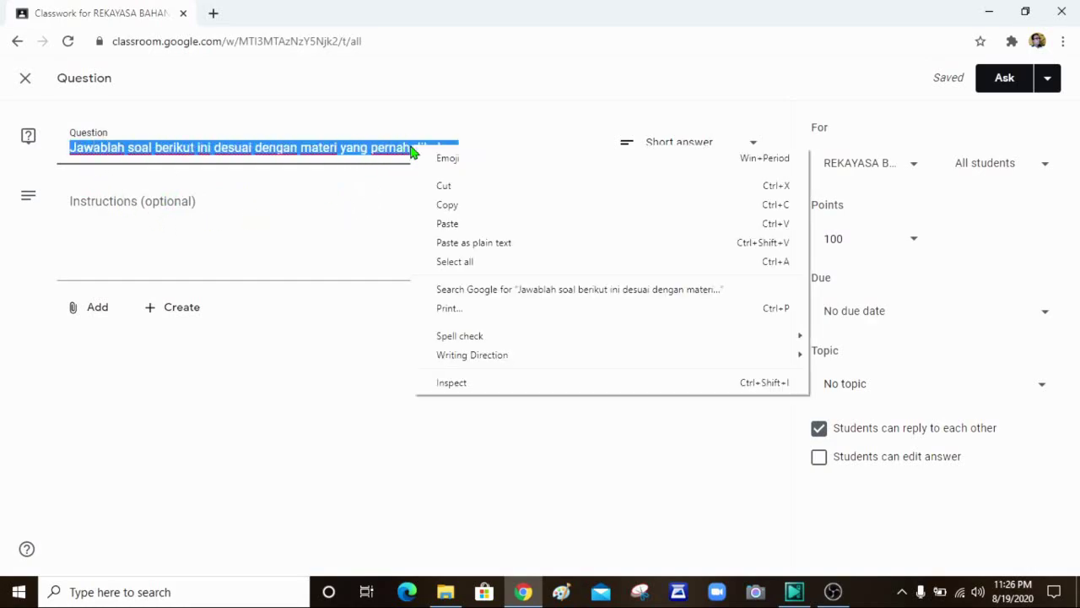
click(447, 185)
click(199, 209)
right_click(199, 211)
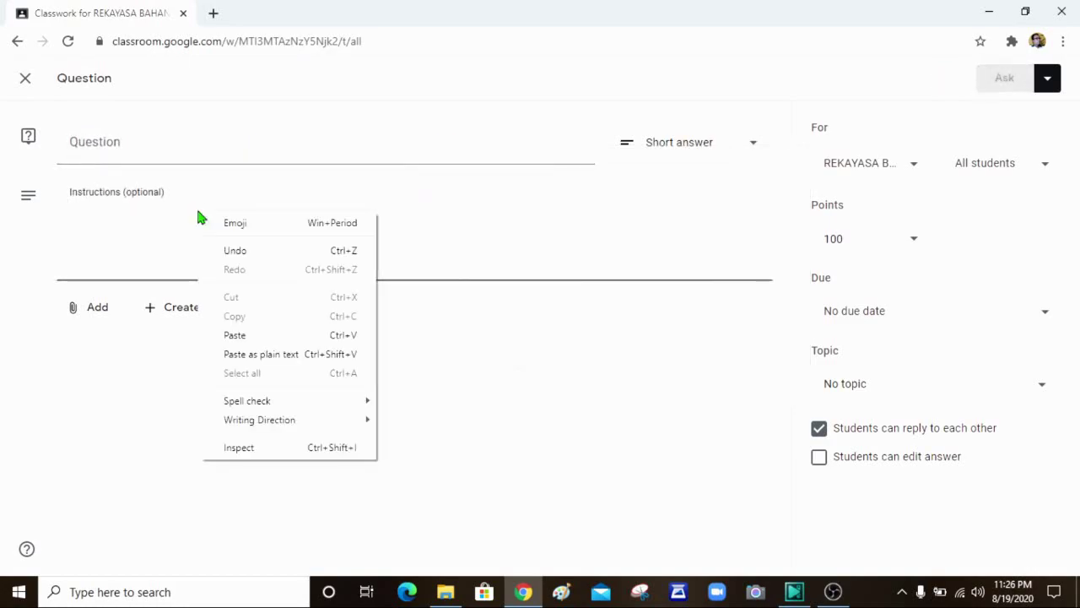
click(234, 336)
Step: Enter "Ujian Tengah Semester MK RBK (Kls C) - Dr." followed by the lecturer's name as the question
click(141, 146)
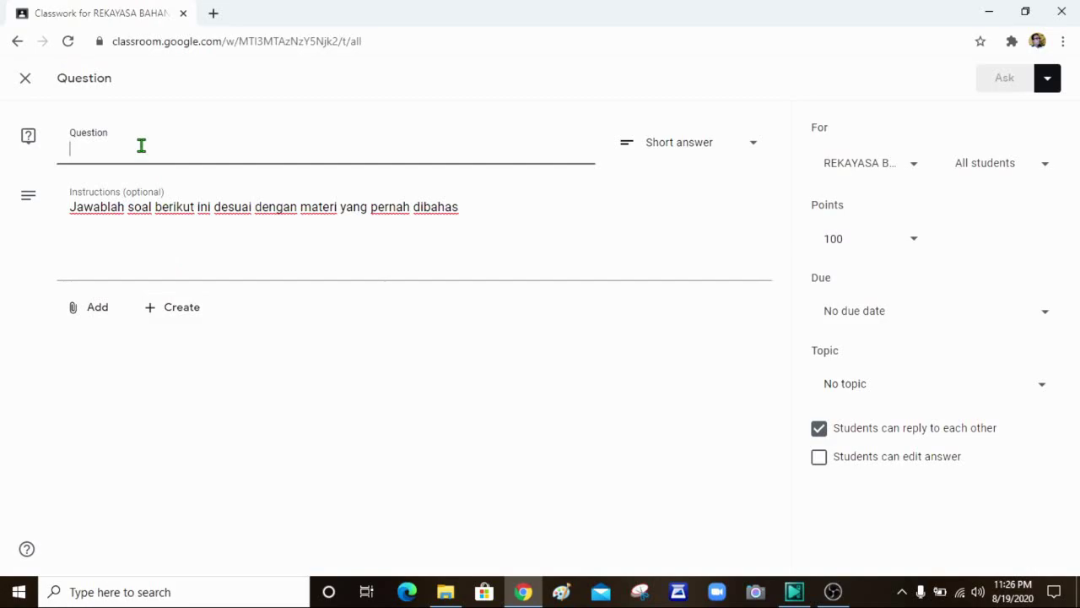
text(Ujian)
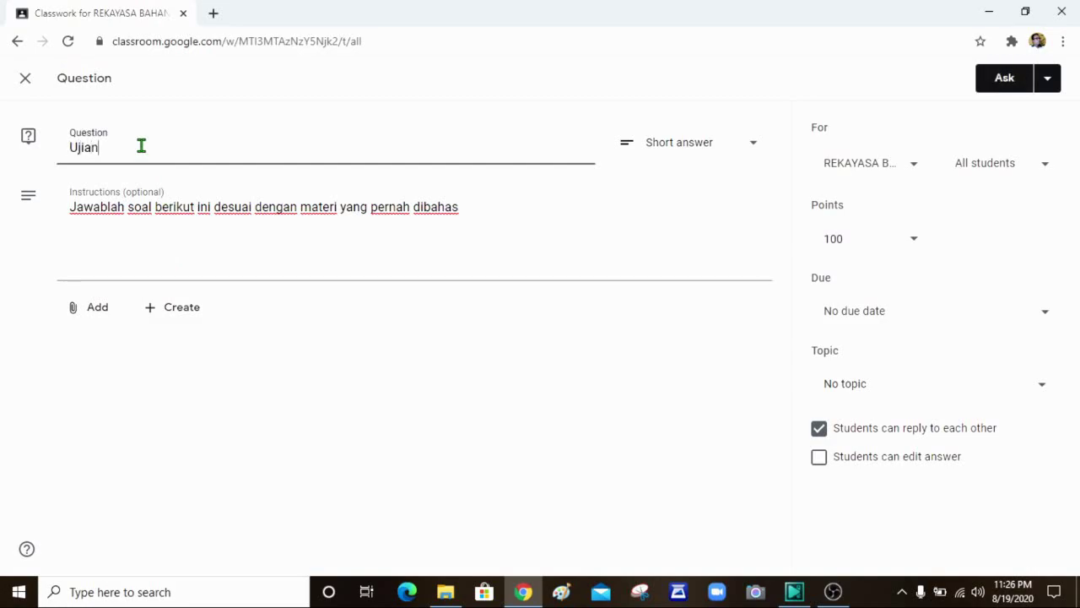
text( Tengah Semester MK RB)
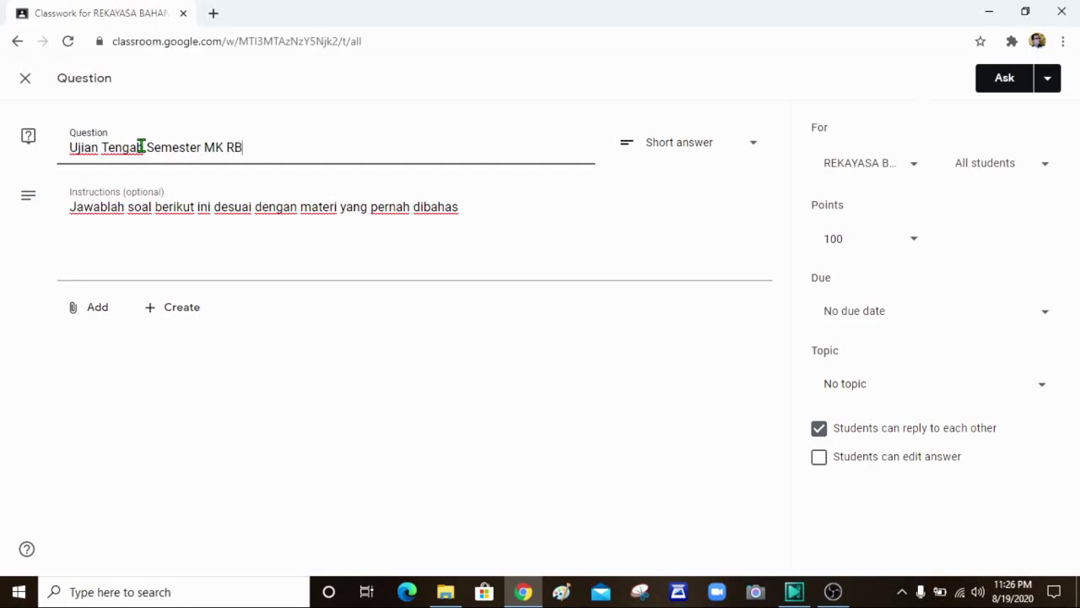
text(K (Kls C) - Dr)
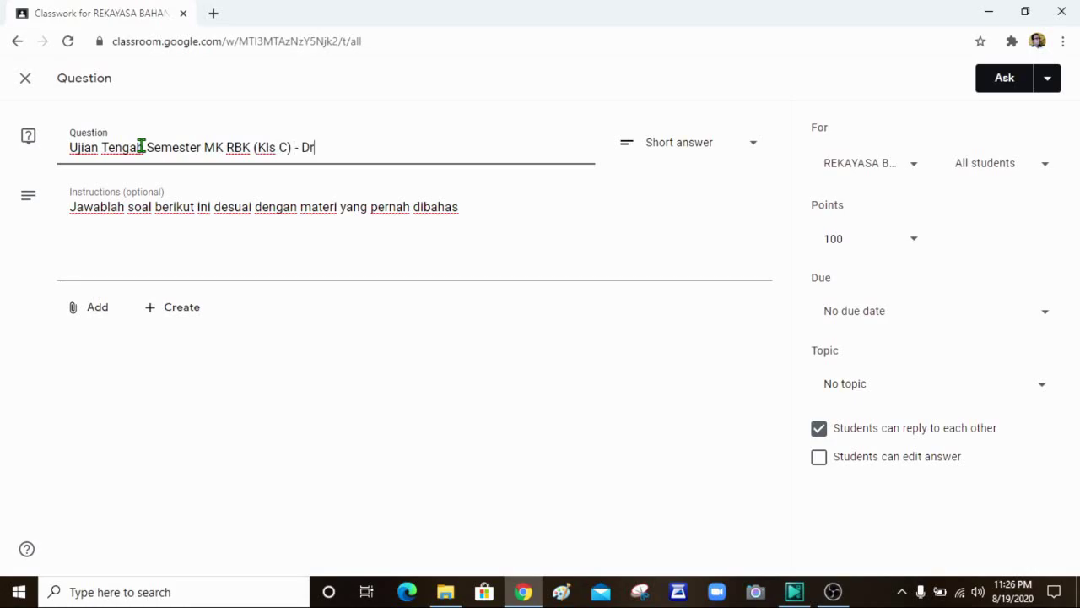
text(. Jauhar Fajrin)
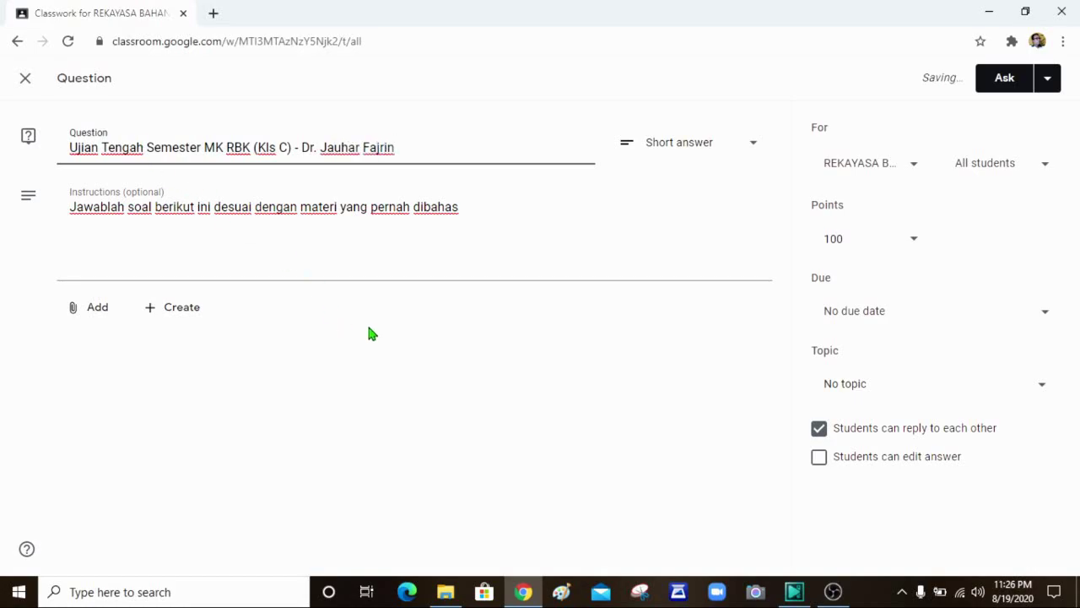
click(424, 361)
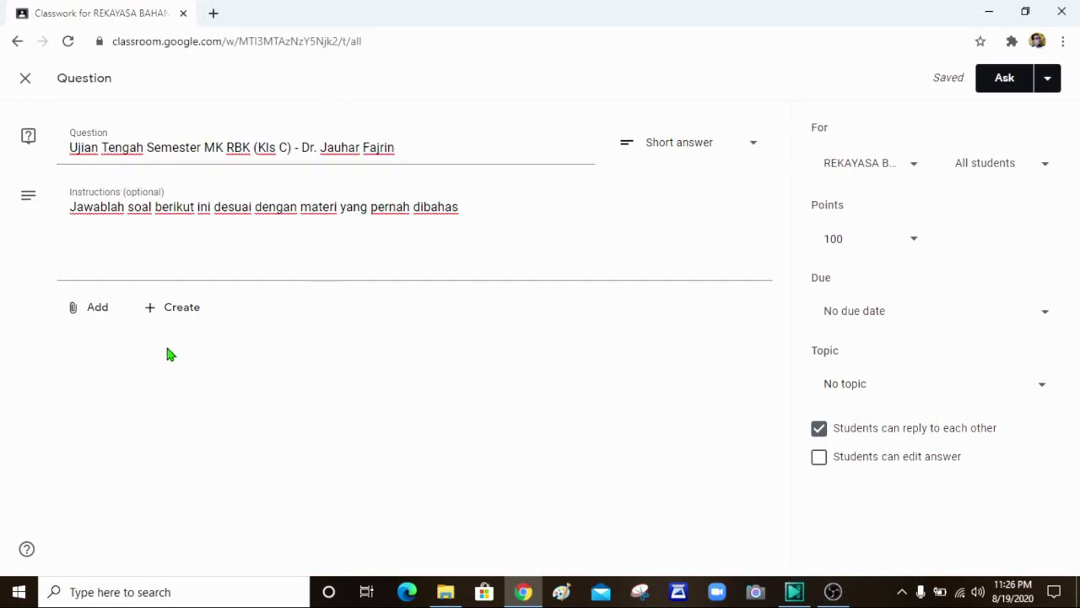
Step: Look at the file attachment options without attaching anything, and close the exam question as a draft
click(99, 320)
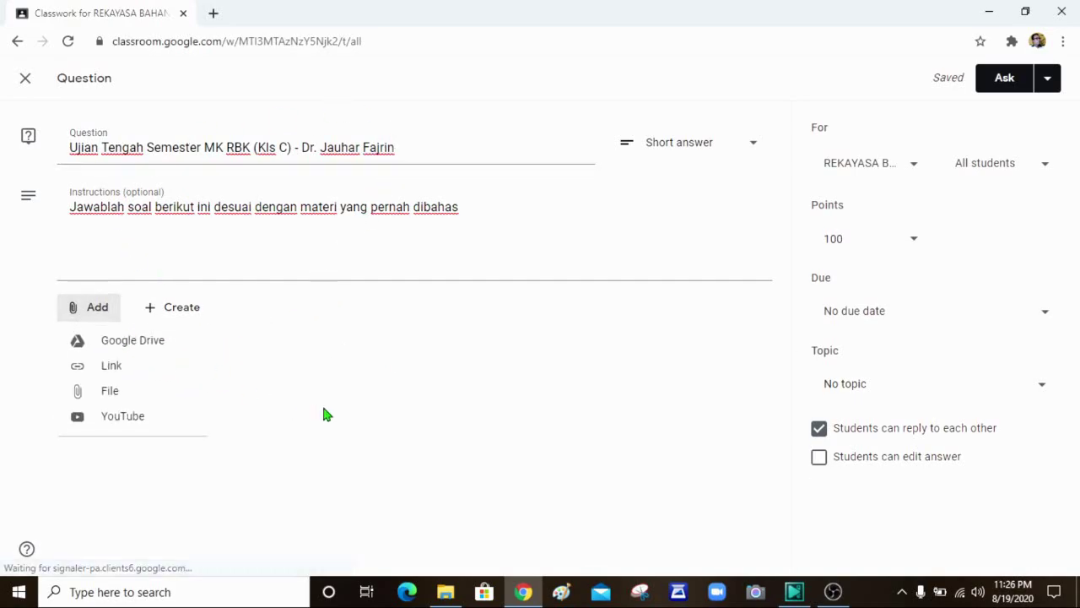
click(108, 397)
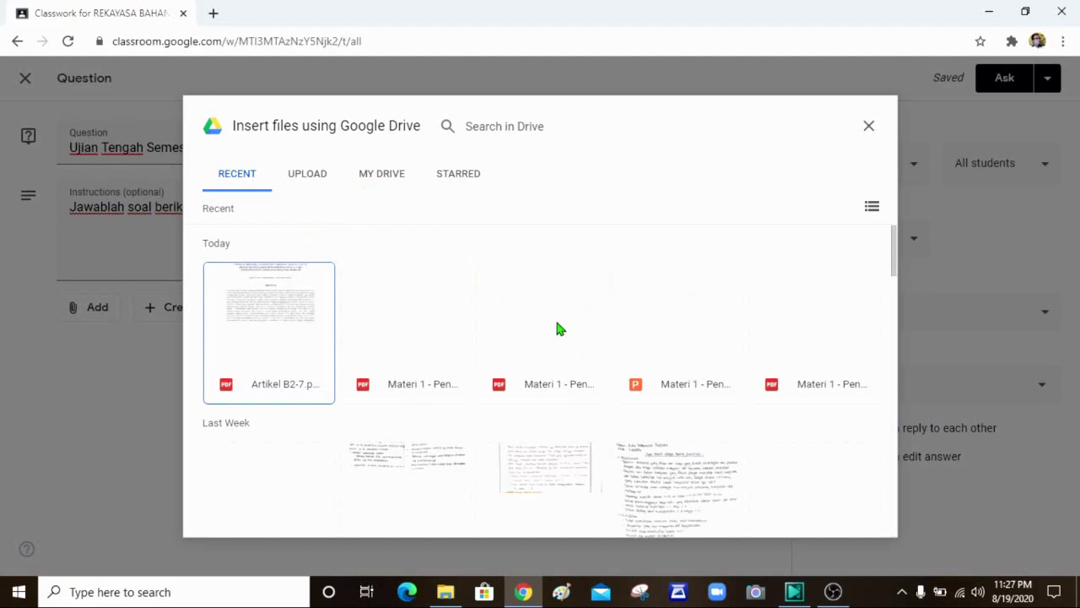
click(870, 129)
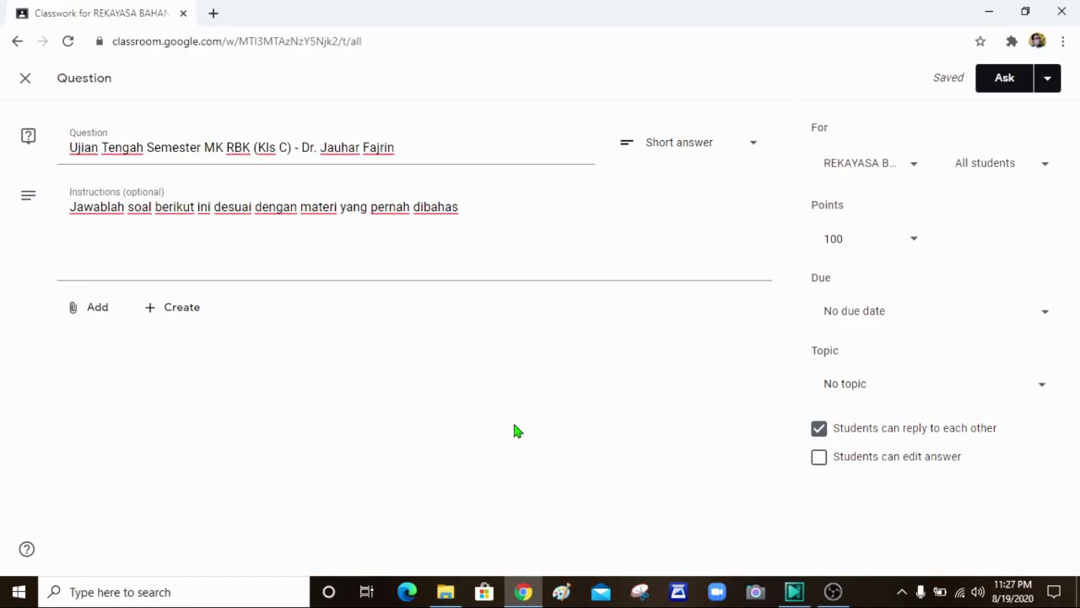
click(24, 81)
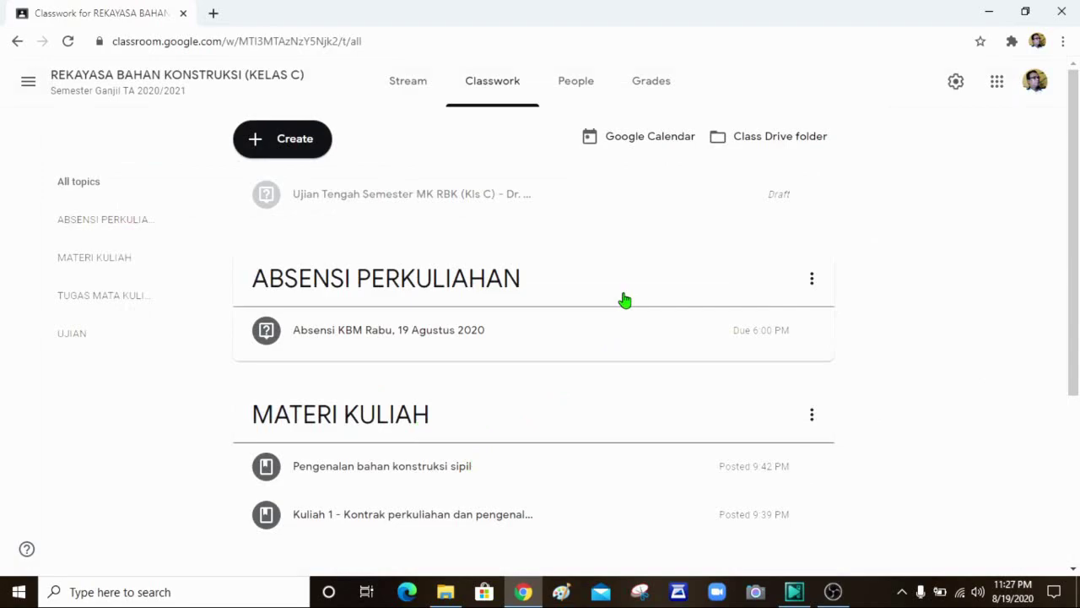
Step: Read the Ujian Akhir KSP TA 2019/2020 assignment in the Jurusan Teknik Sipil FT Unram class and browse its student submissions
click(29, 81)
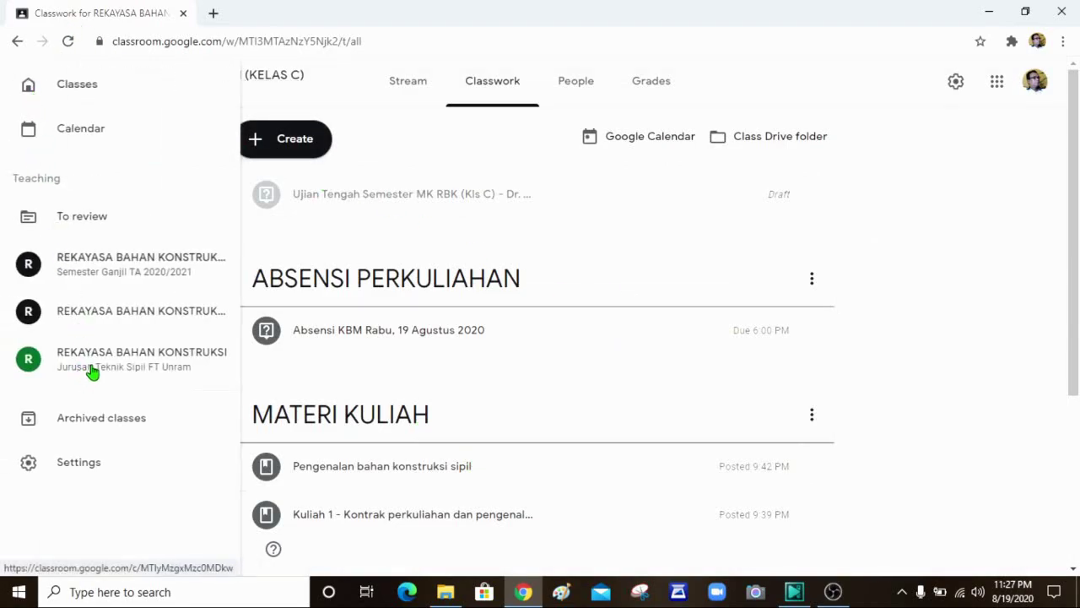
click(869, 424)
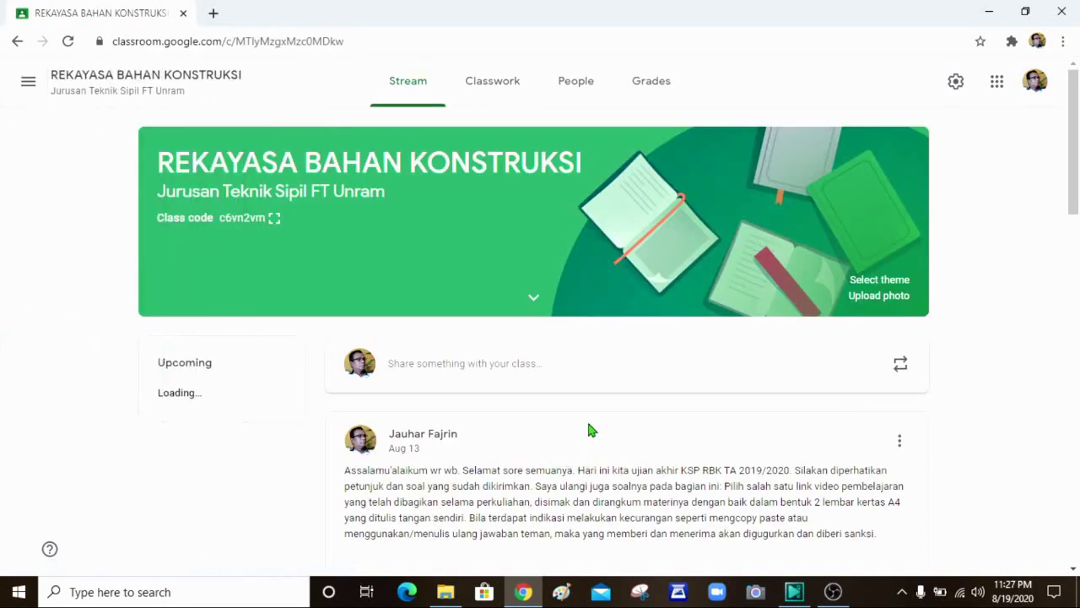
click(500, 83)
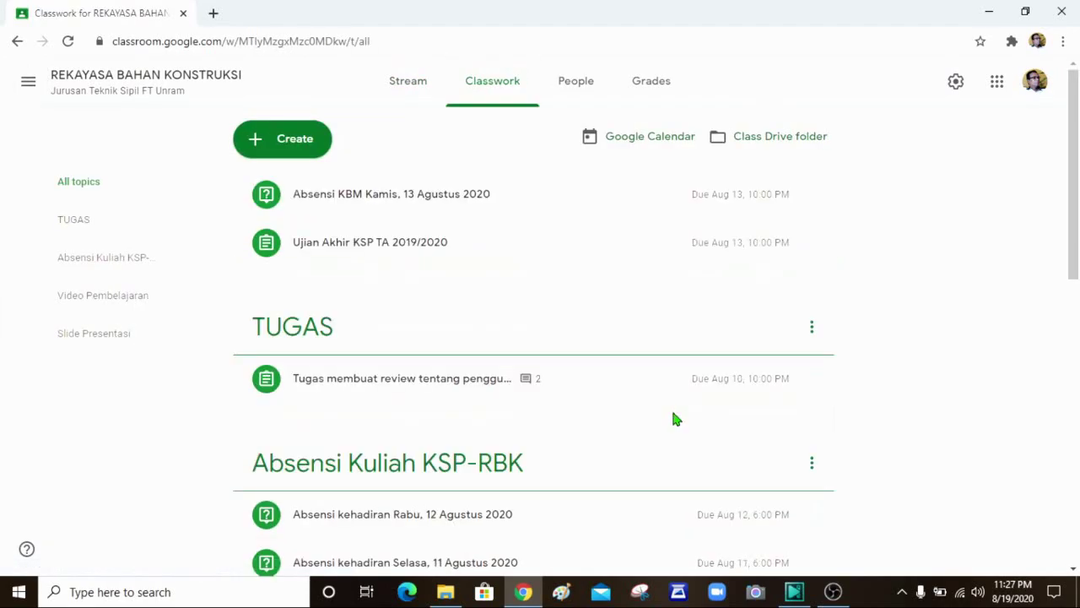
click(381, 257)
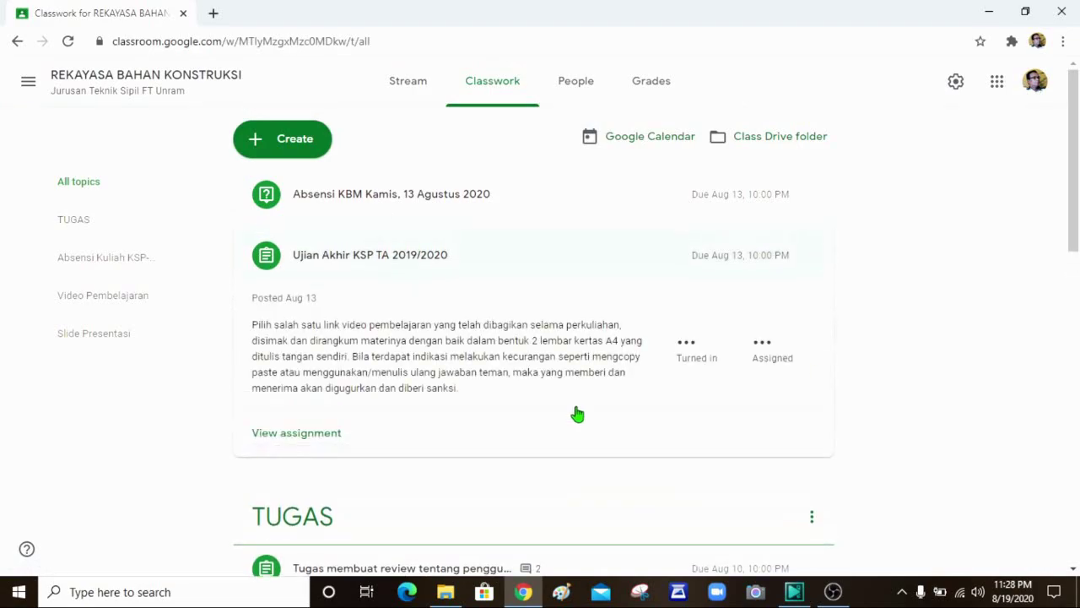
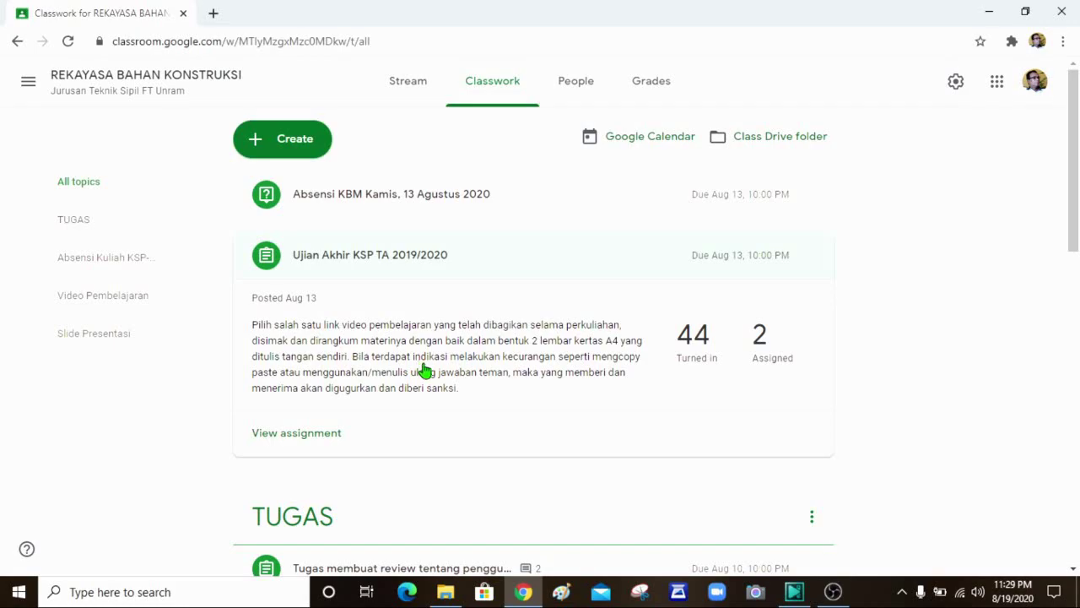
click(330, 442)
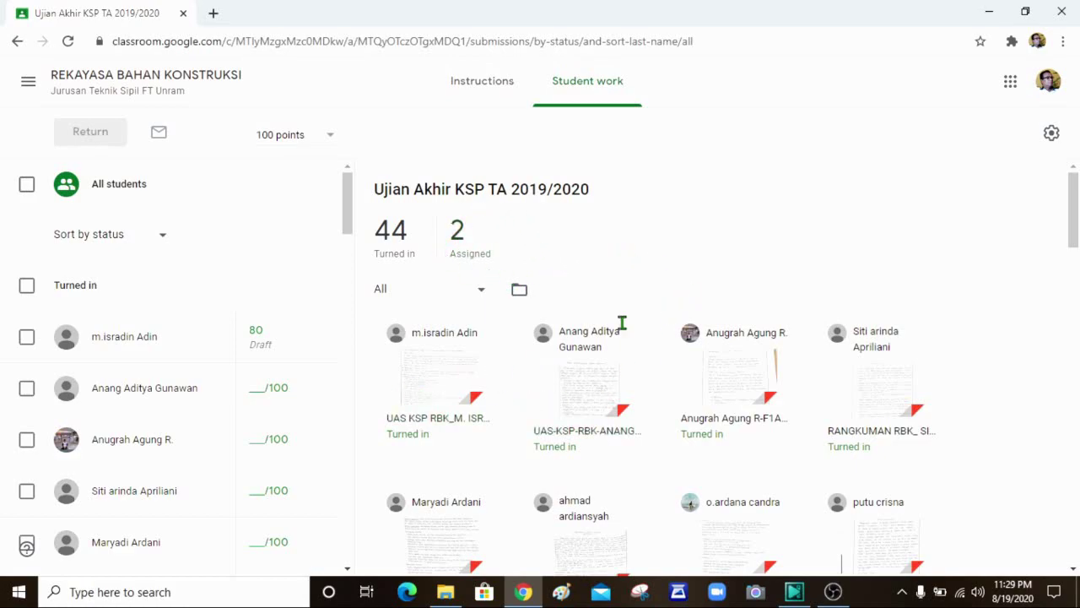
scroll(707, 292, down, 9)
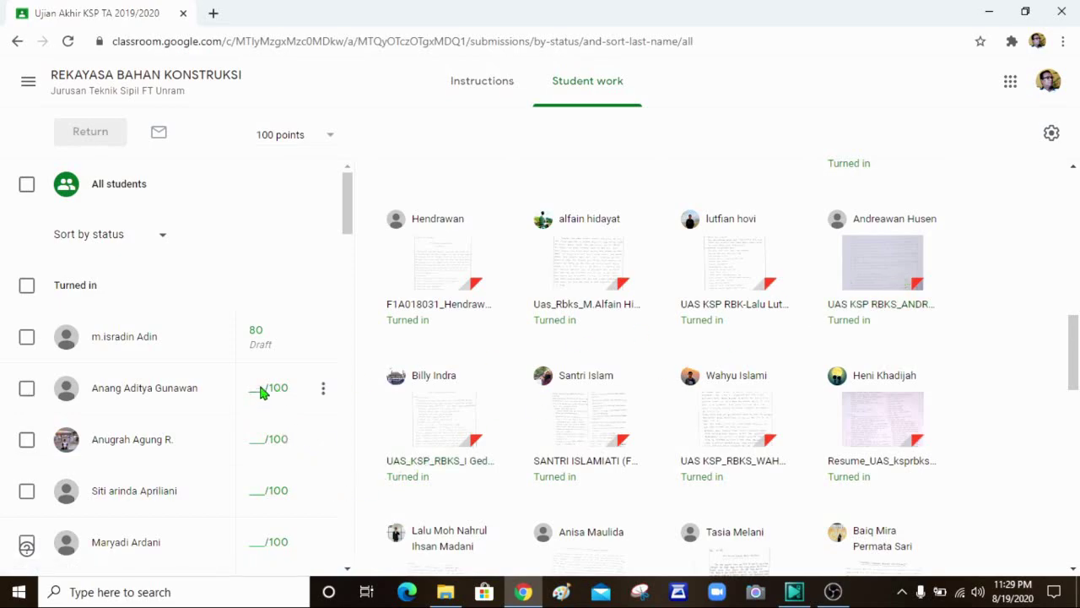
Step: Look through the list of turned-in students and their grade fields for the Ujian Akhir KSP TA 2019/2020 assignment
scroll(259, 397, down, 6)
scroll(260, 397, down, 7)
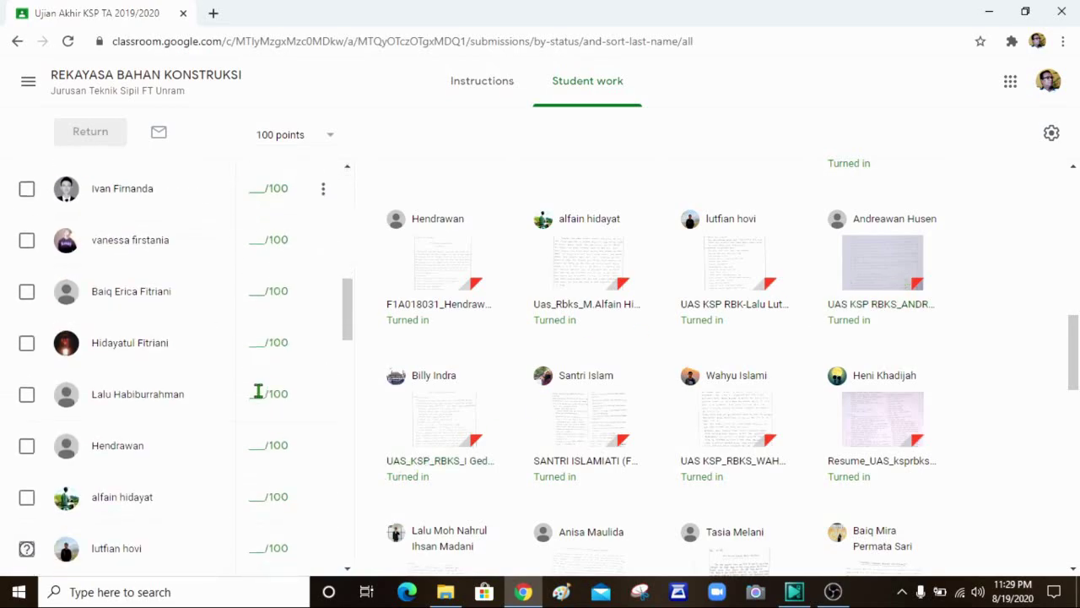
scroll(259, 393, up, 13)
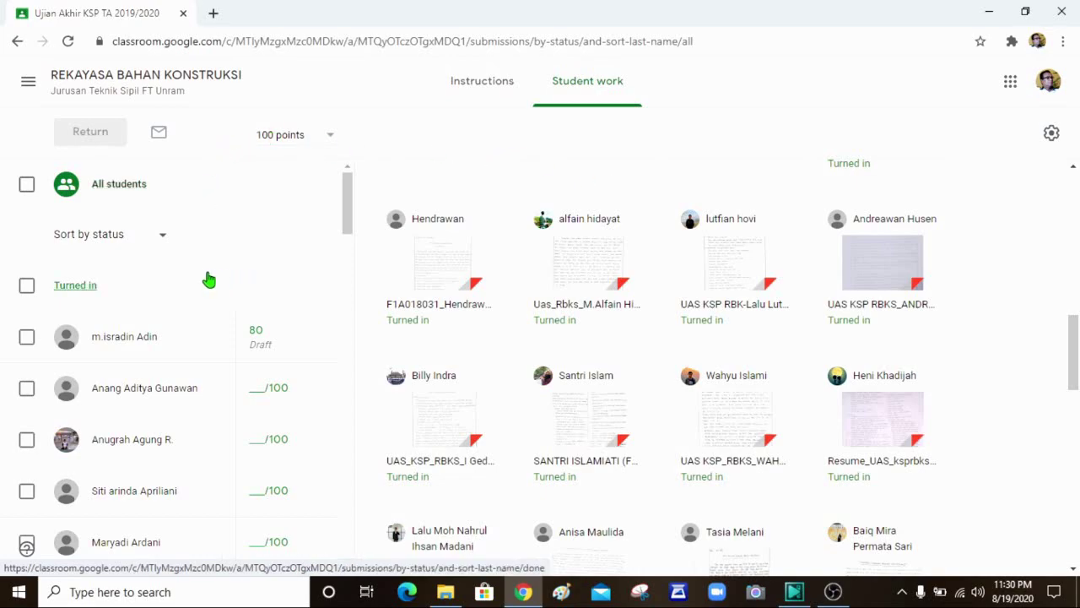
Step: Switch to the REKAYASA BAHAN KONSTRUKSI (KELAS C) class and review its stream posts and its classwork topics from ABSENSI PERKULIAHAN to UJIAN
click(28, 81)
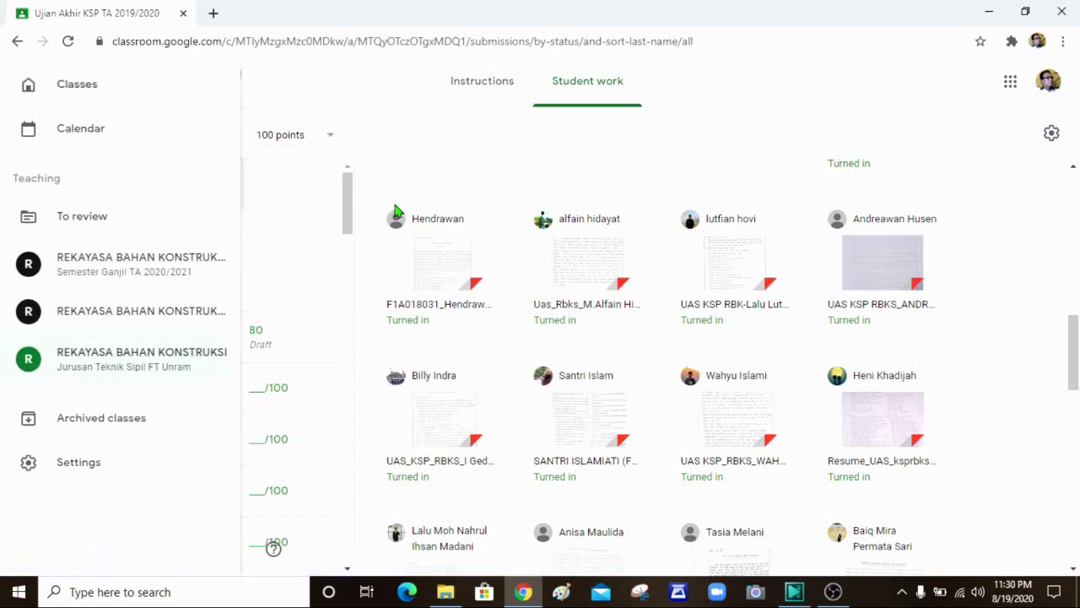
click(131, 272)
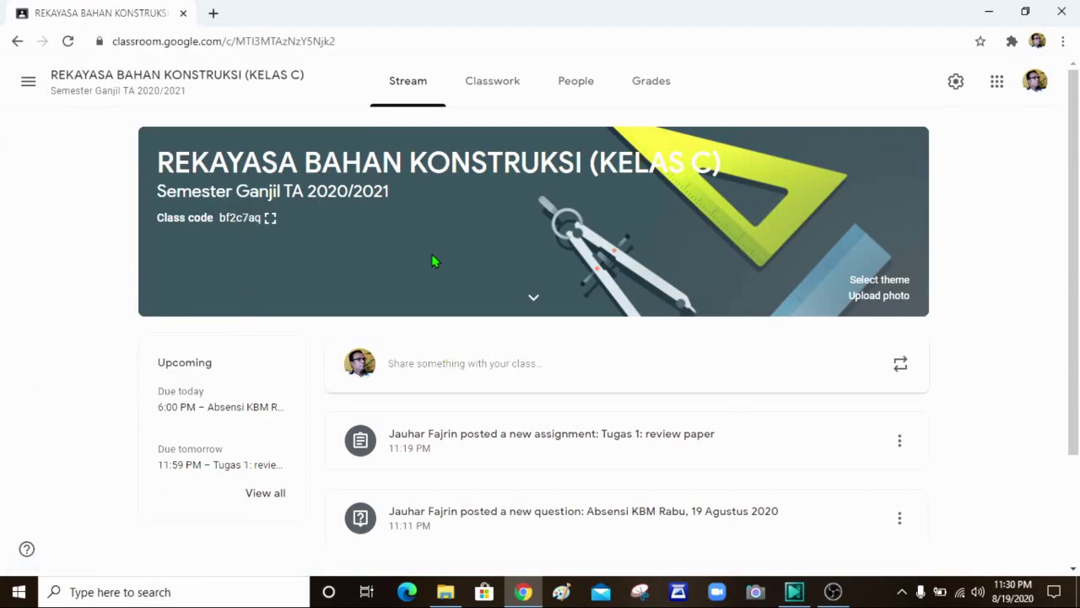
scroll(433, 262, down, 3)
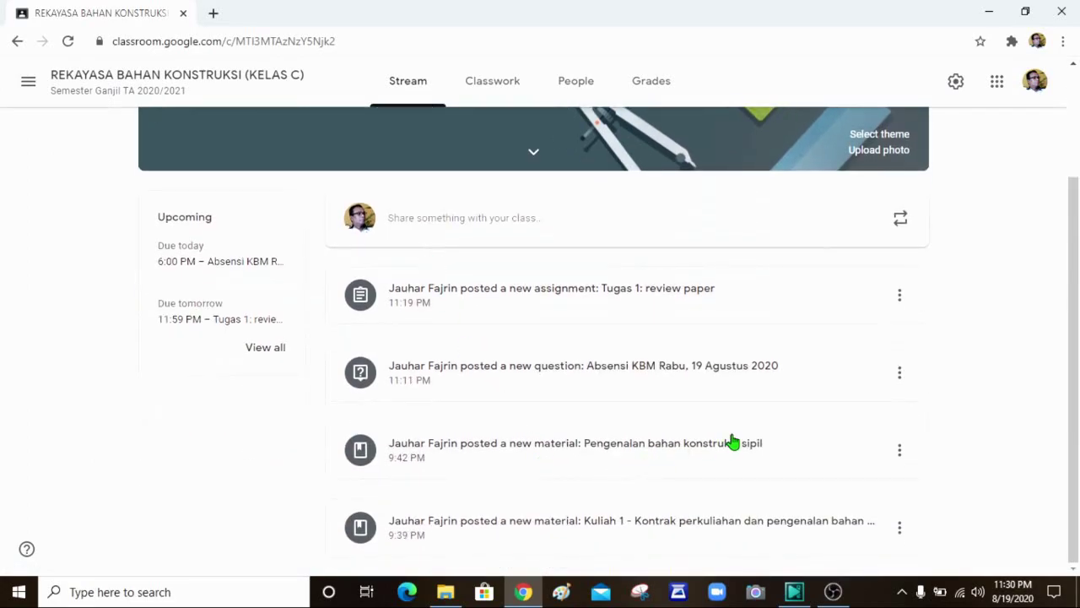
scroll(731, 442, up, 3)
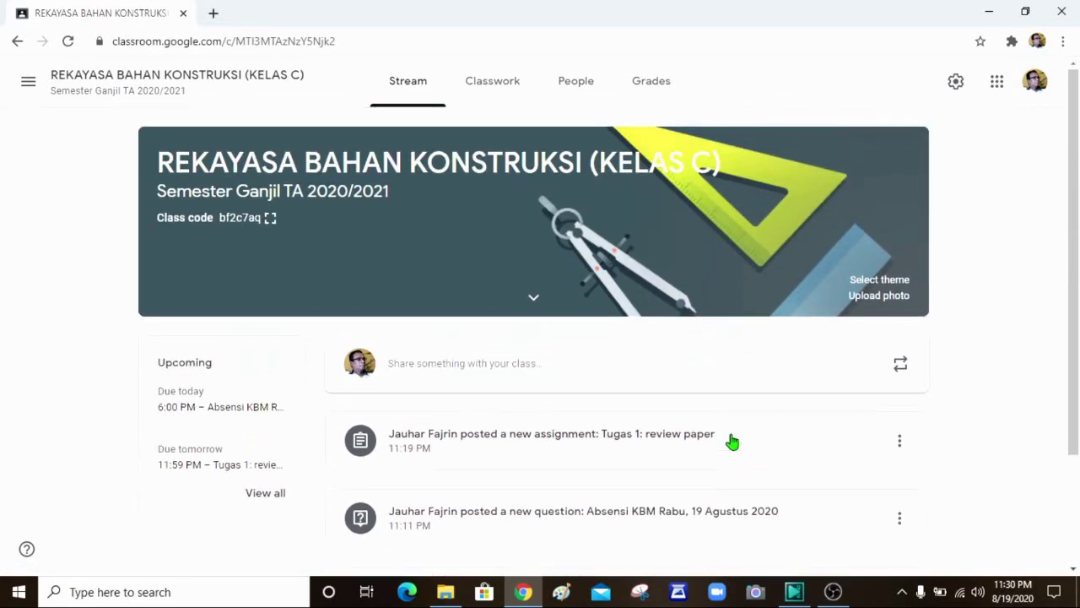
click(492, 85)
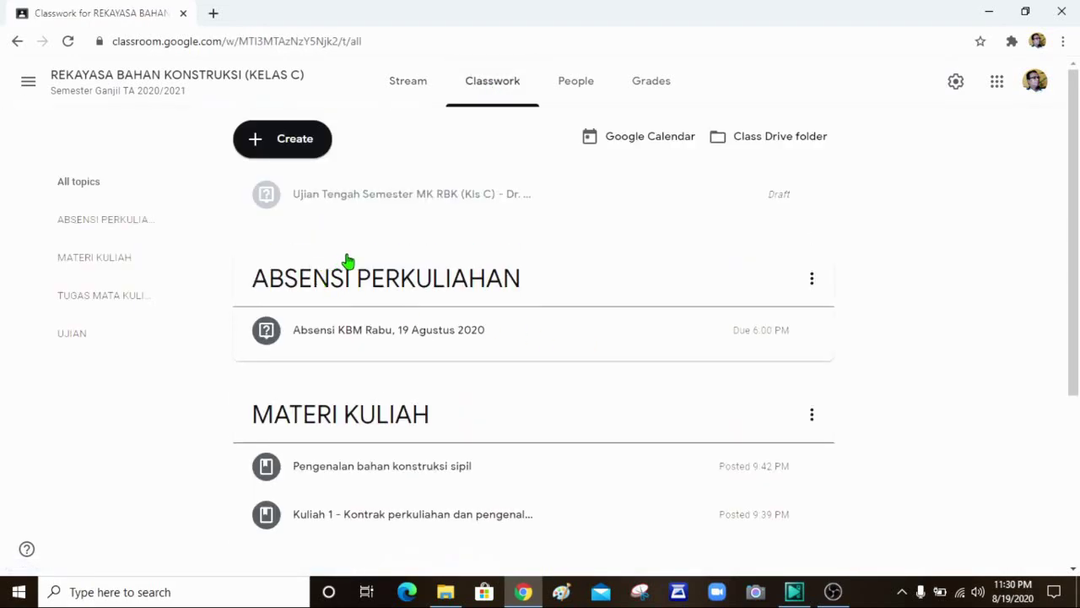
scroll(506, 394, down, 2)
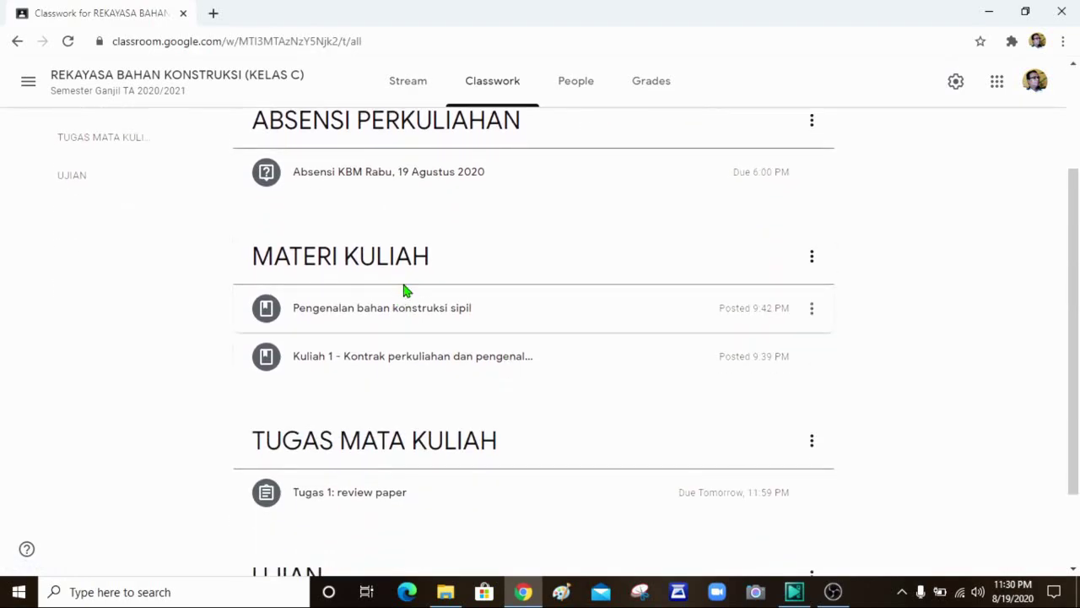
scroll(498, 354, down, 2)
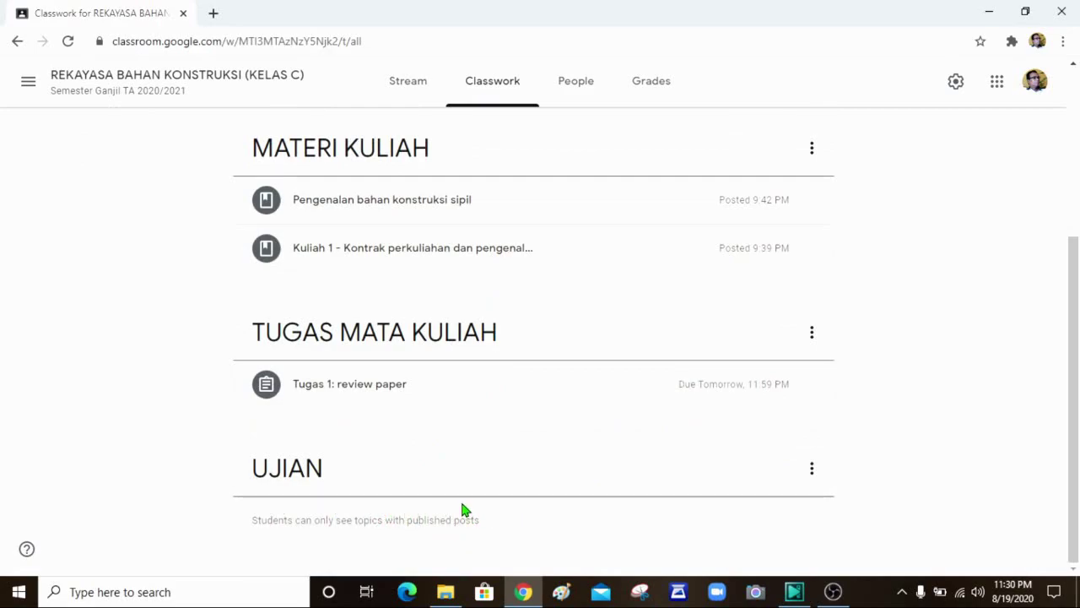
scroll(463, 507, up, 3)
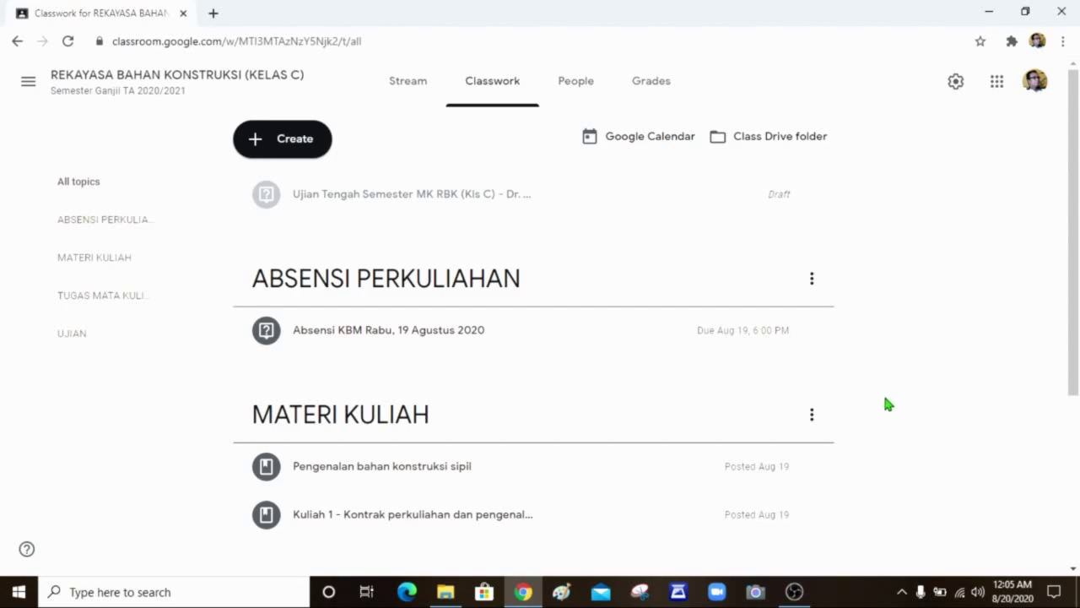
Step: Post the announcement "Selamat sore semuanya. Pada hari kita akan membahas tentang...." to all students in the KELAS C stream
click(405, 98)
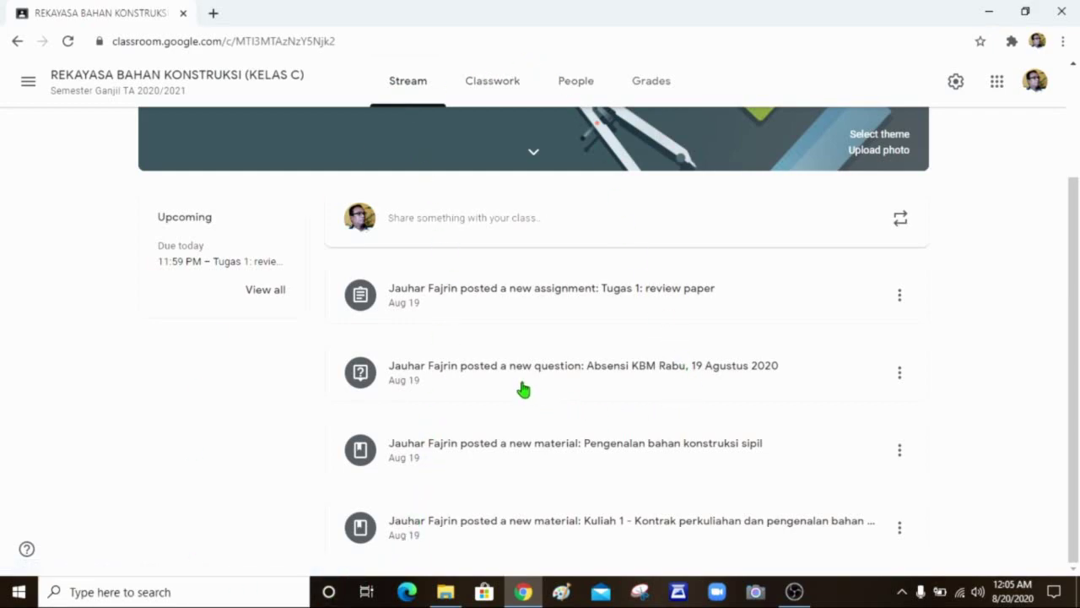
click(525, 226)
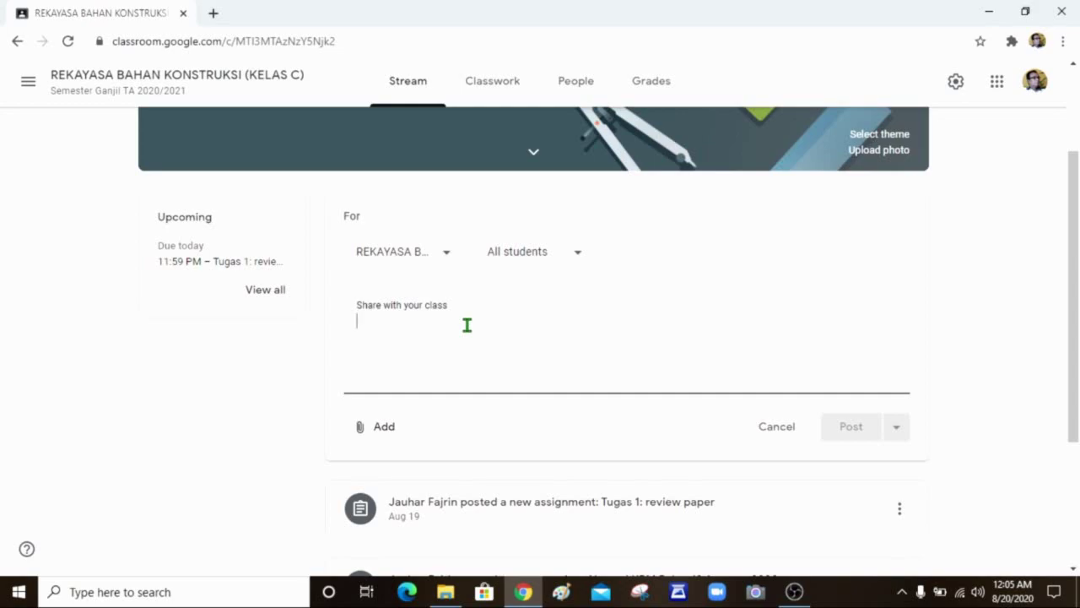
text(Selama)
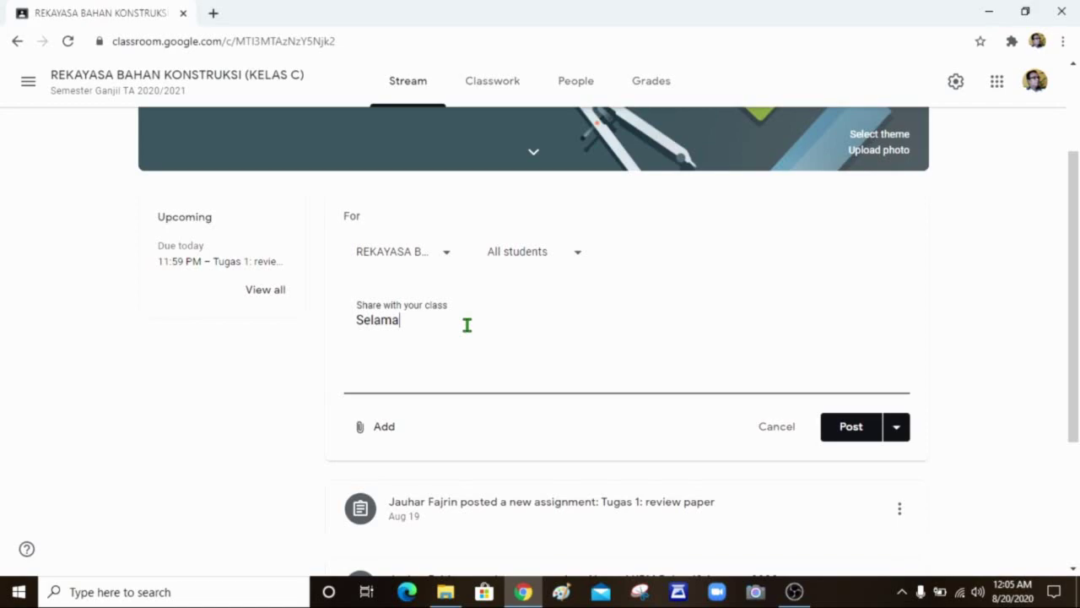
text(t sore semua)
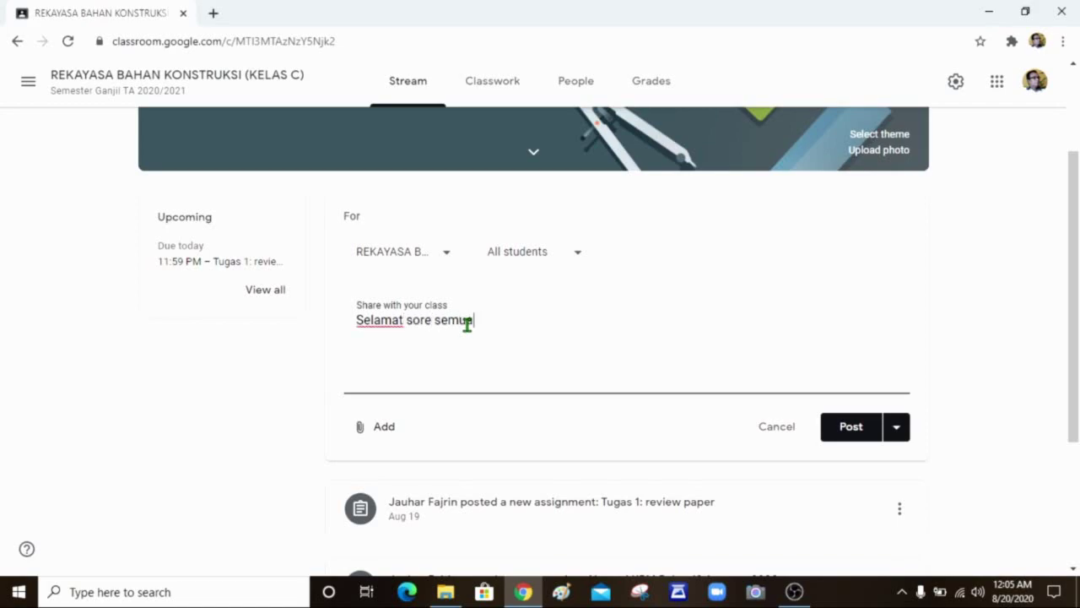
text(nya. Pada hari)
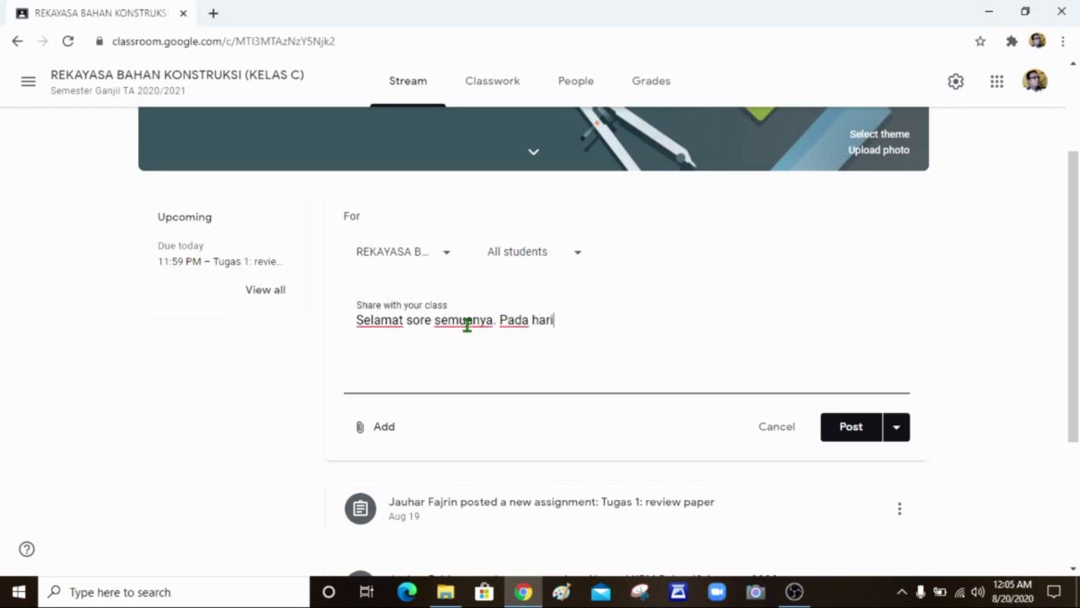
text( kita akan membaha)
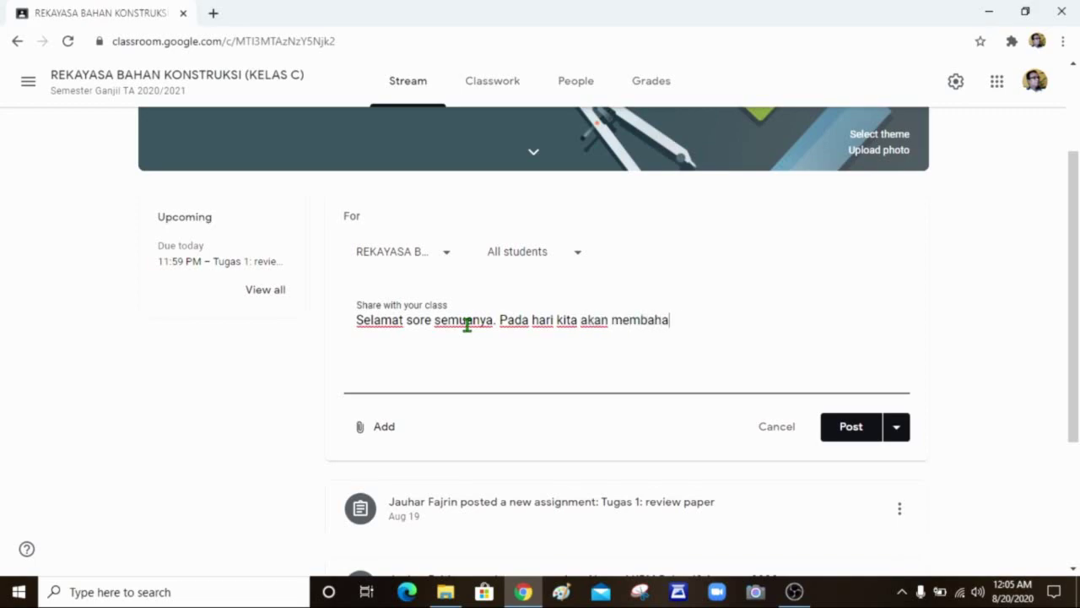
text(s tentang....)
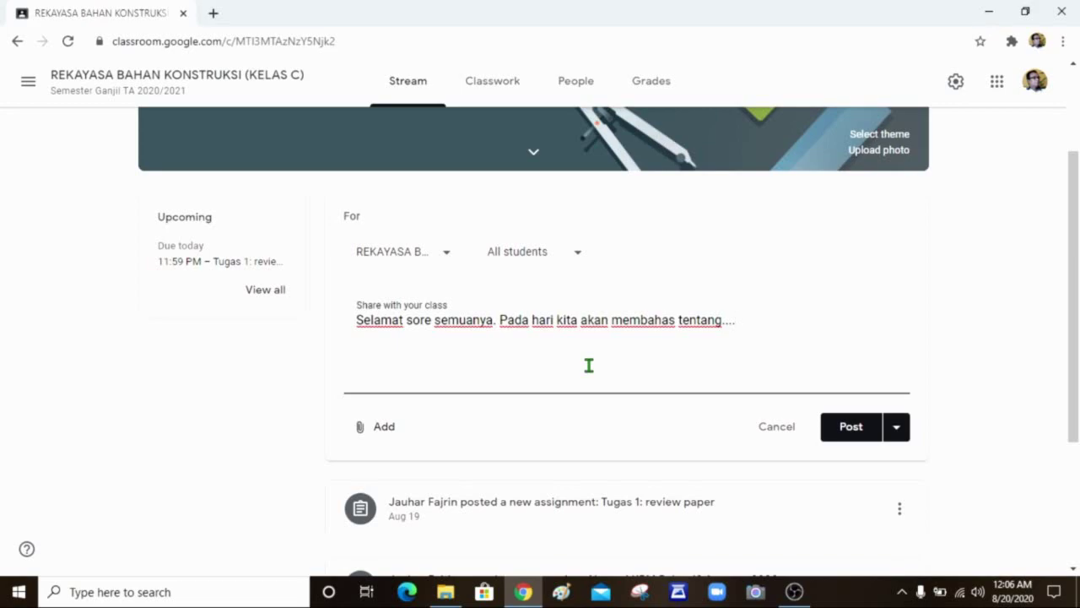
scroll(587, 364, down, 2)
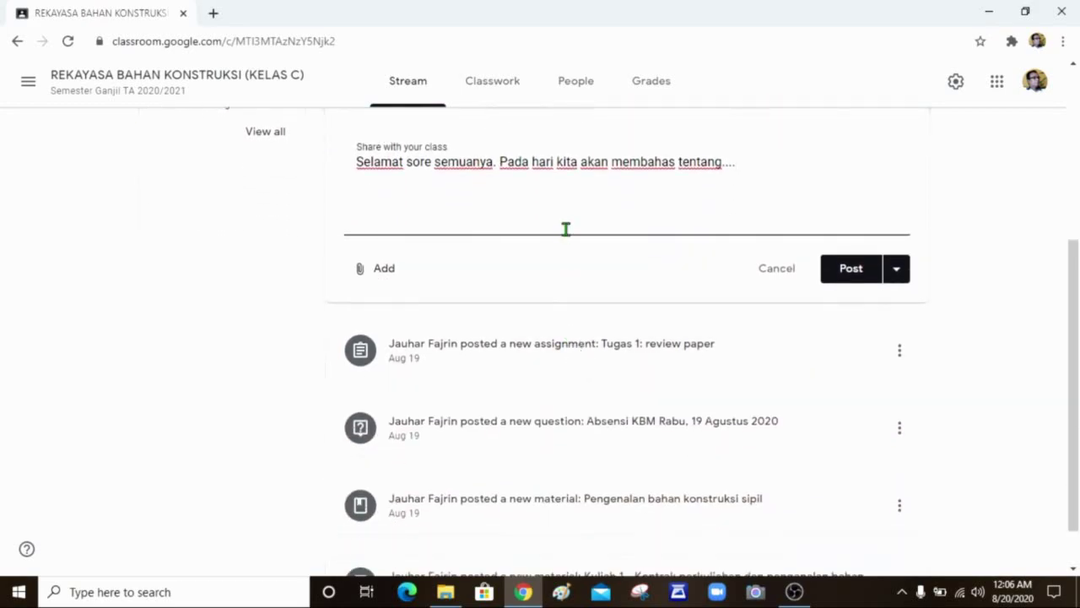
scroll(565, 228, up, 2)
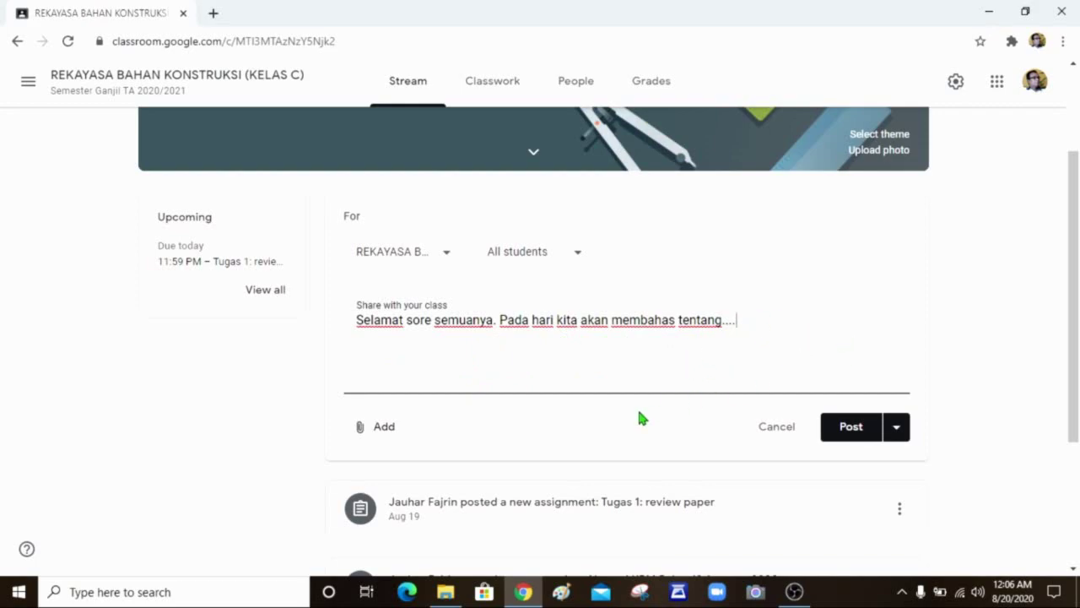
click(853, 428)
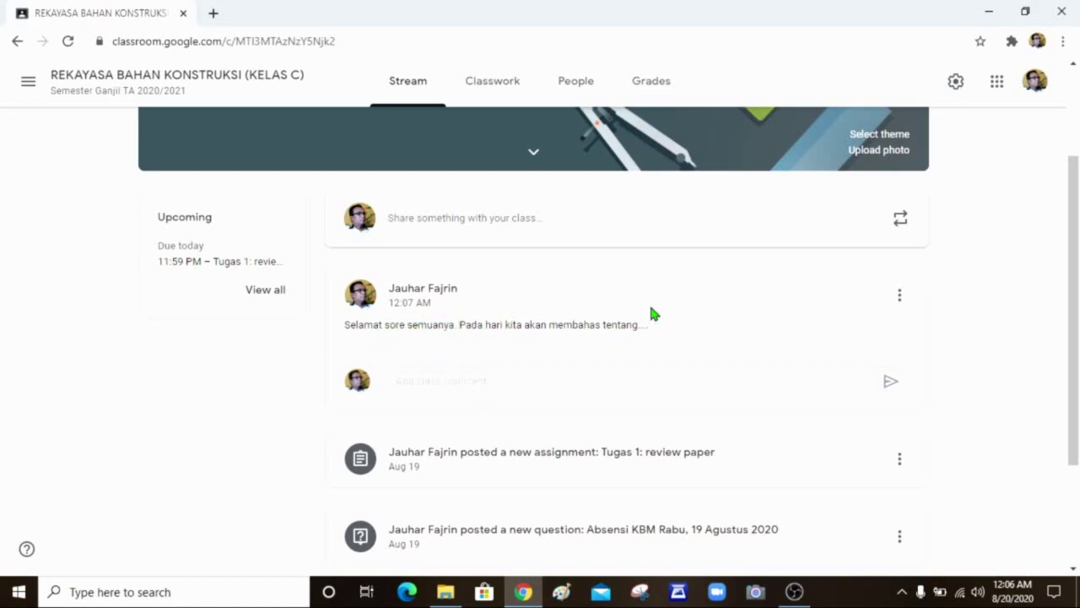
click(469, 385)
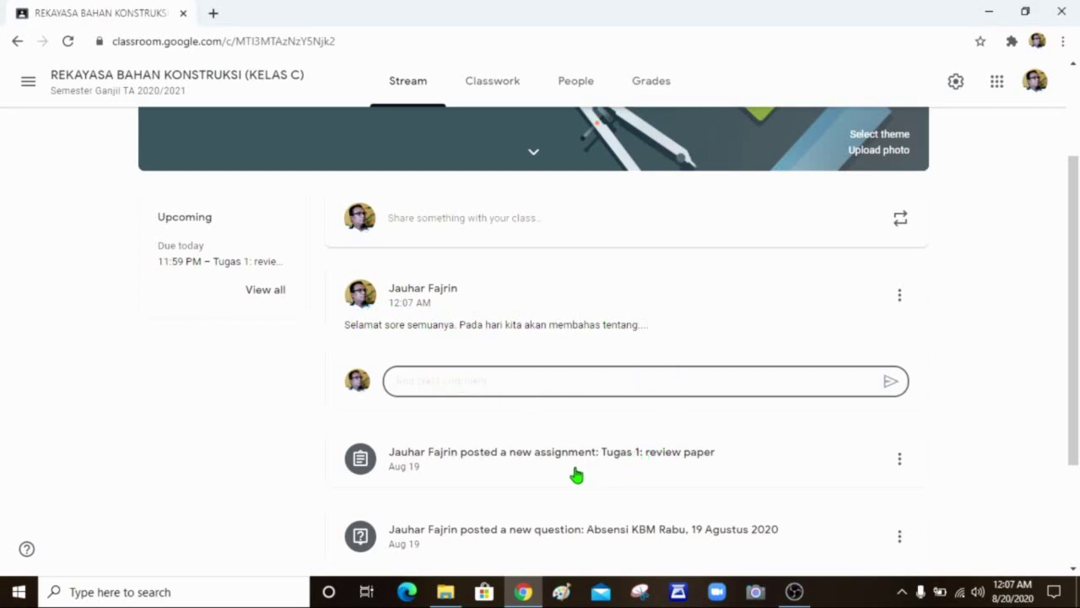
Step: Open the REKAYASA BAHAN KONSTRUKSI class of Jurusan Teknik Sipil FT Unram and read its August 13 and August 12 stream announcements
click(26, 84)
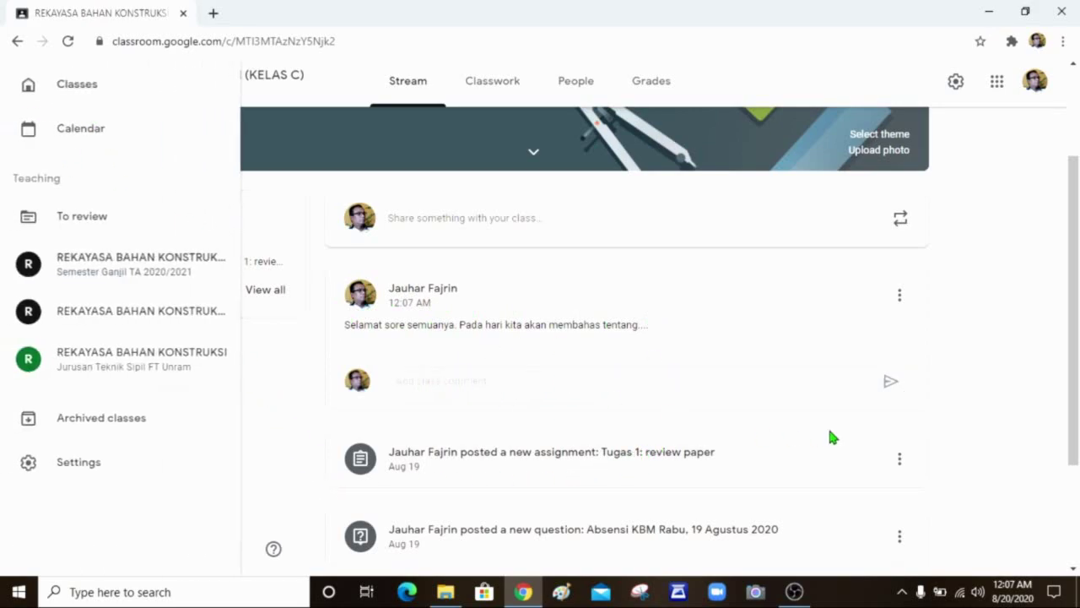
click(135, 366)
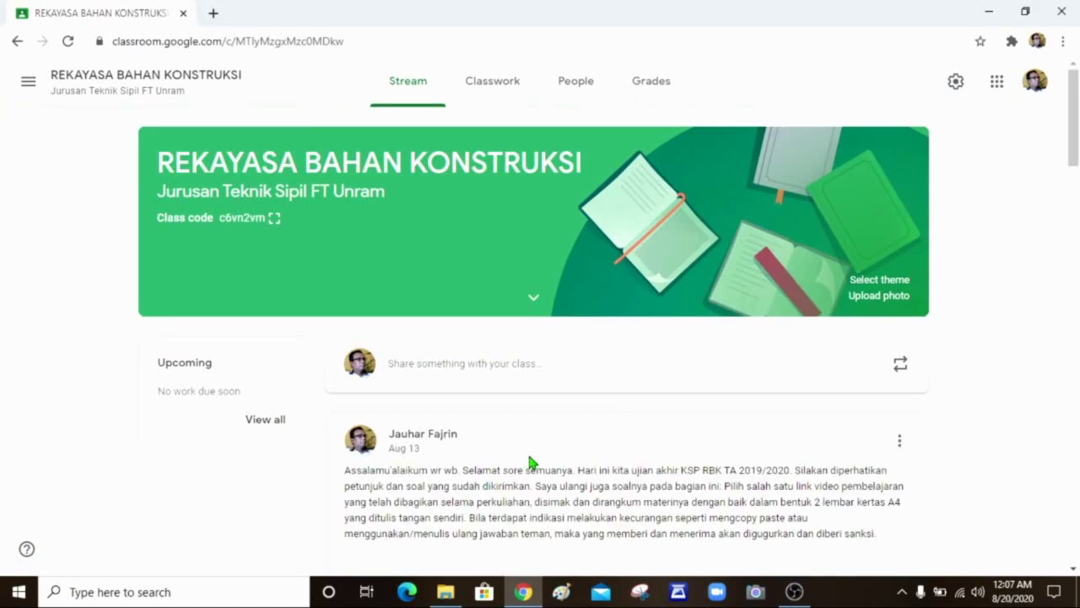
scroll(546, 445, down, 1)
scroll(549, 460, down, 1)
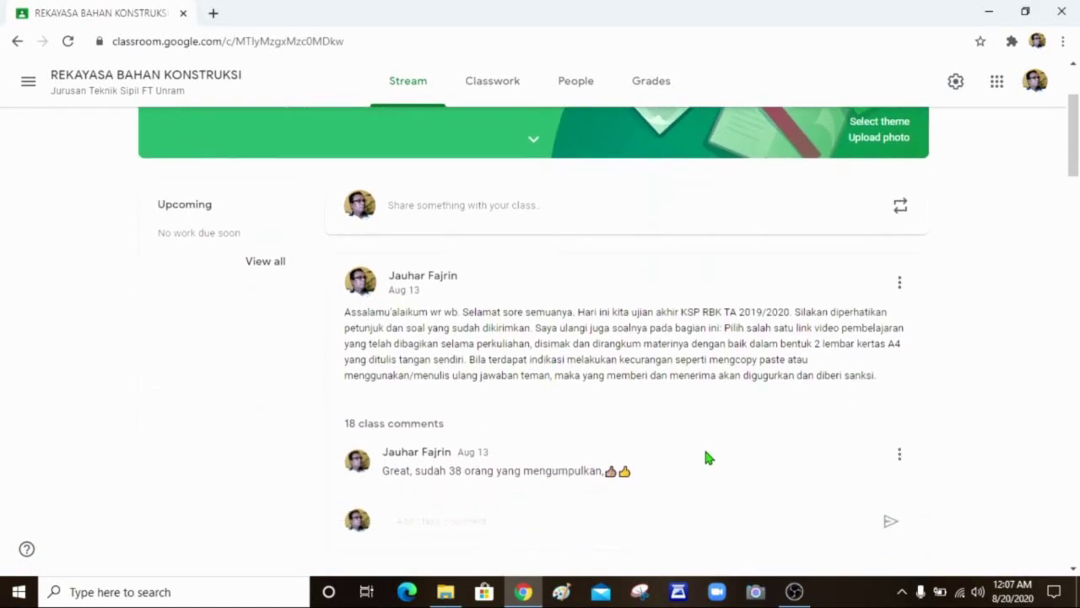
scroll(707, 456, down, 1)
scroll(708, 456, down, 3)
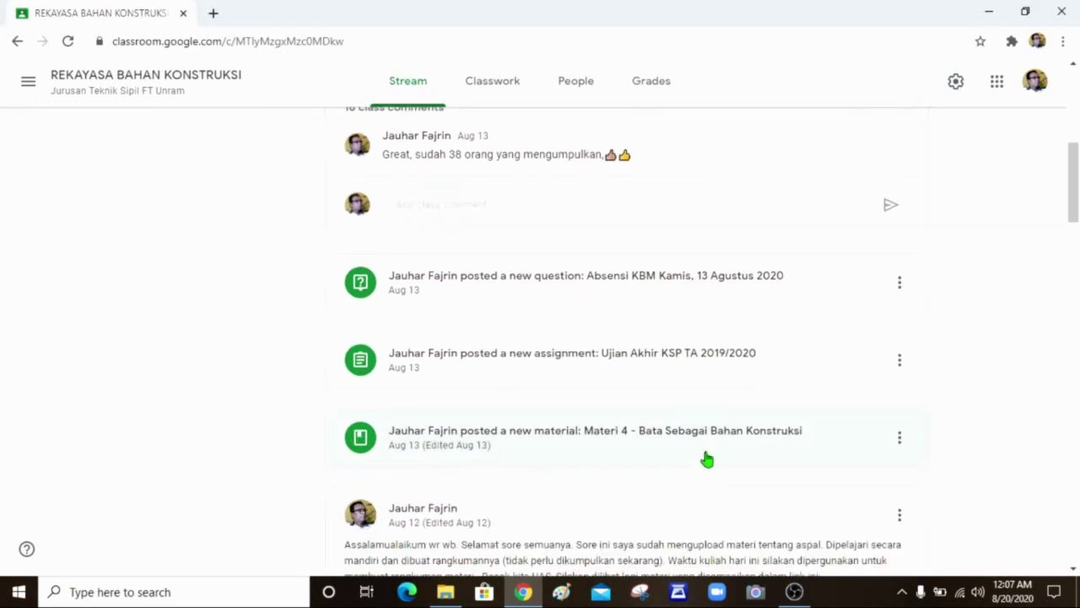
scroll(707, 457, down, 3)
scroll(707, 458, down, 1)
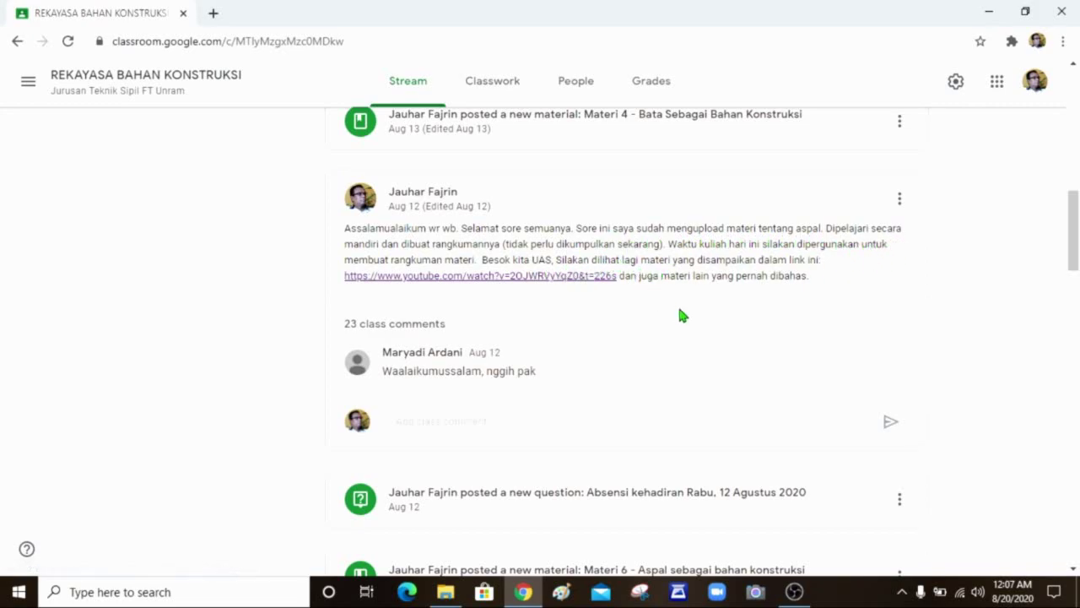
scroll(680, 311, down, 3)
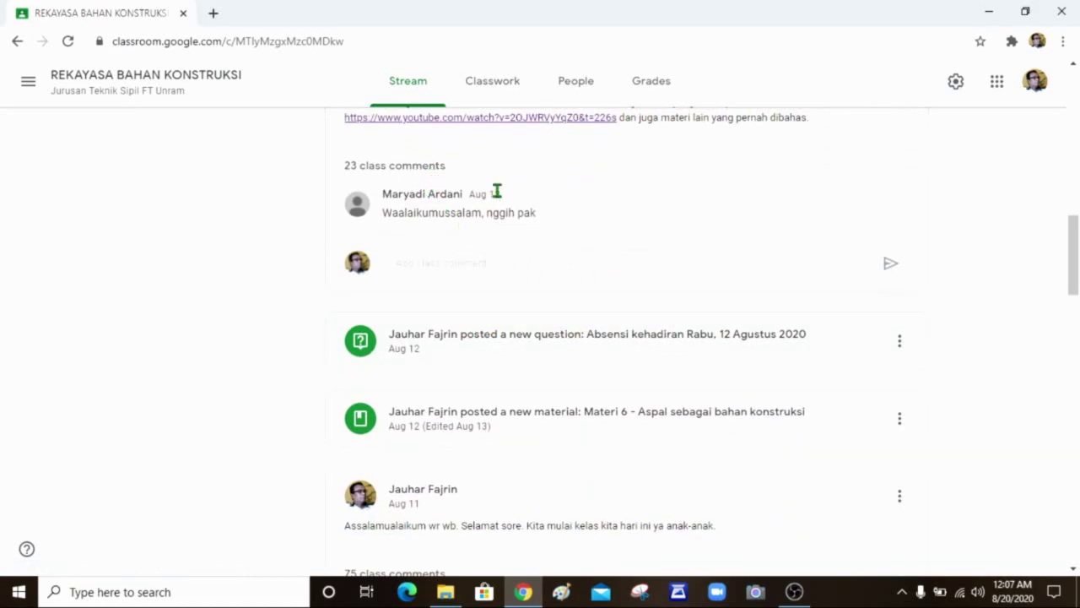
Step: Expand all class comments under the August 12 announcement about the asphalt material and read through the student replies
click(439, 170)
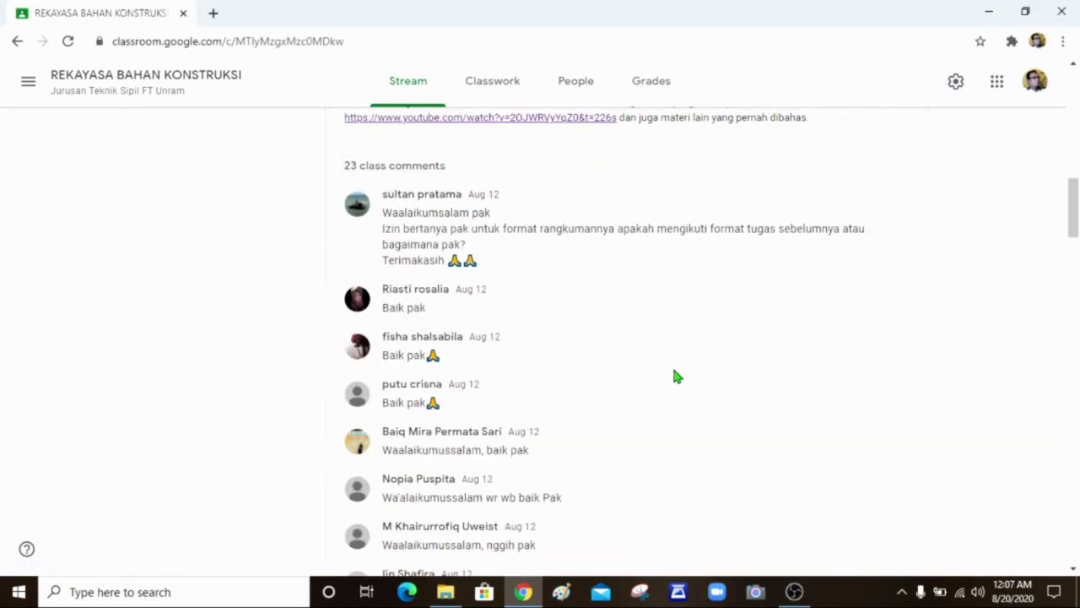
scroll(675, 376, down, 8)
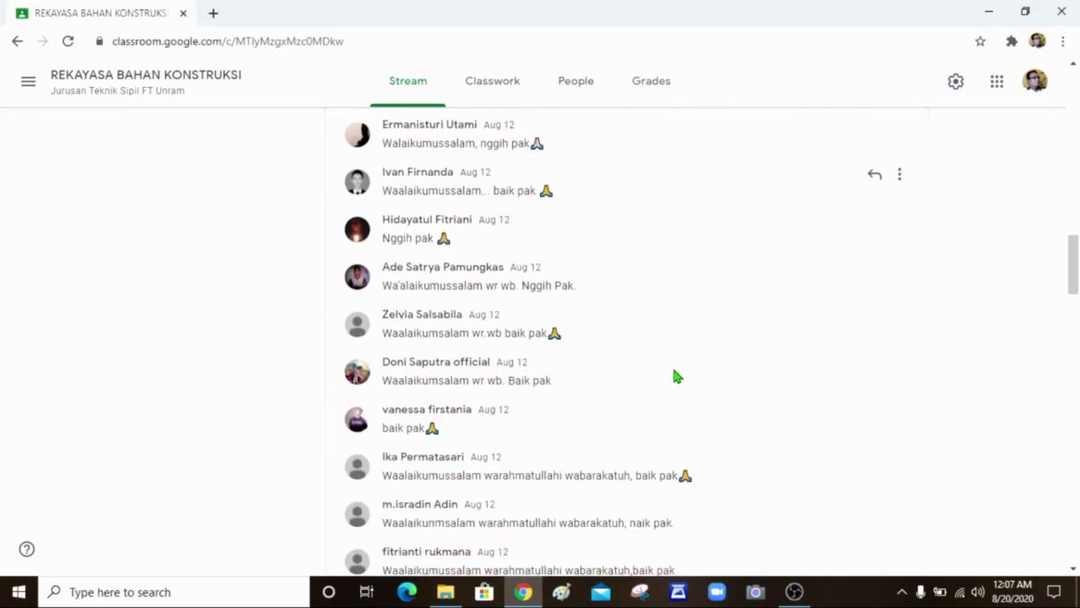
scroll(673, 374, down, 7)
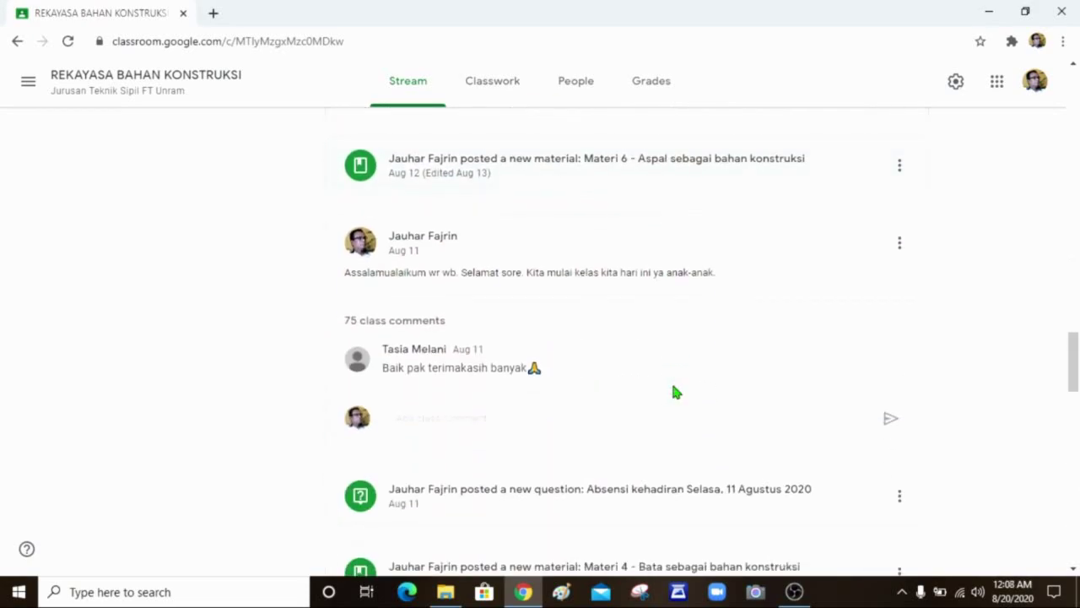
Step: Browse the older stream posts down to the August 10 bamboo summary announcement and return to the August 13 exam announcement
scroll(676, 391, down, 4)
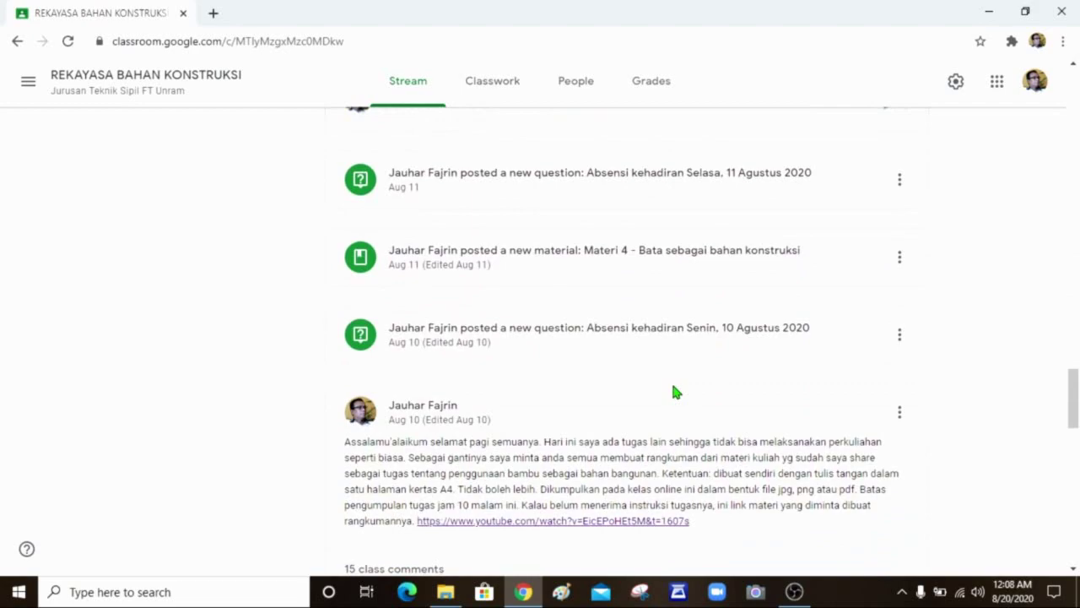
scroll(675, 392, down, 2)
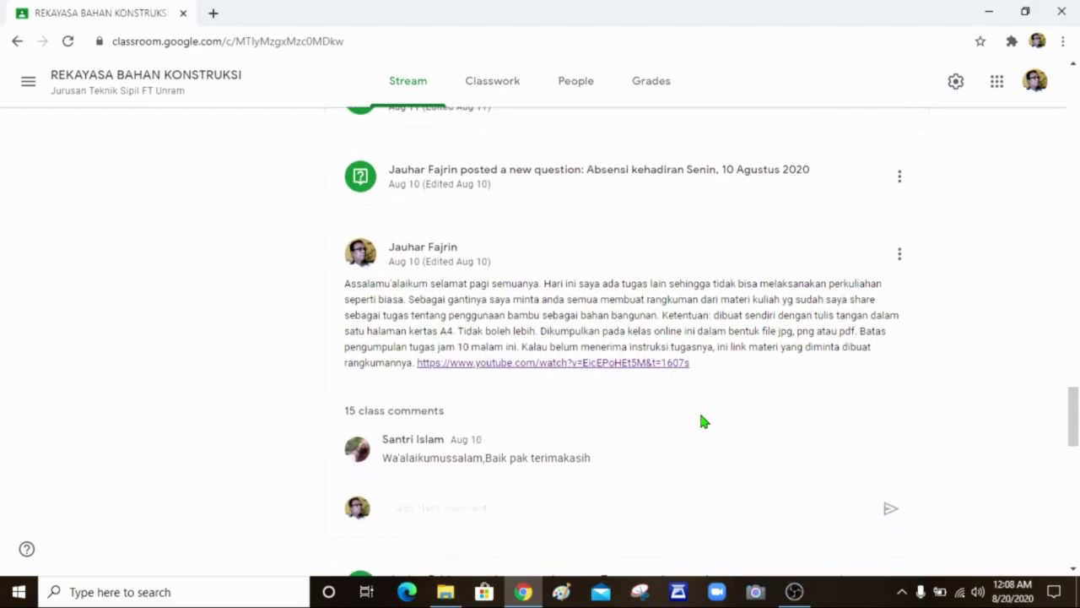
scroll(701, 415, down, 3)
scroll(702, 422, up, 18)
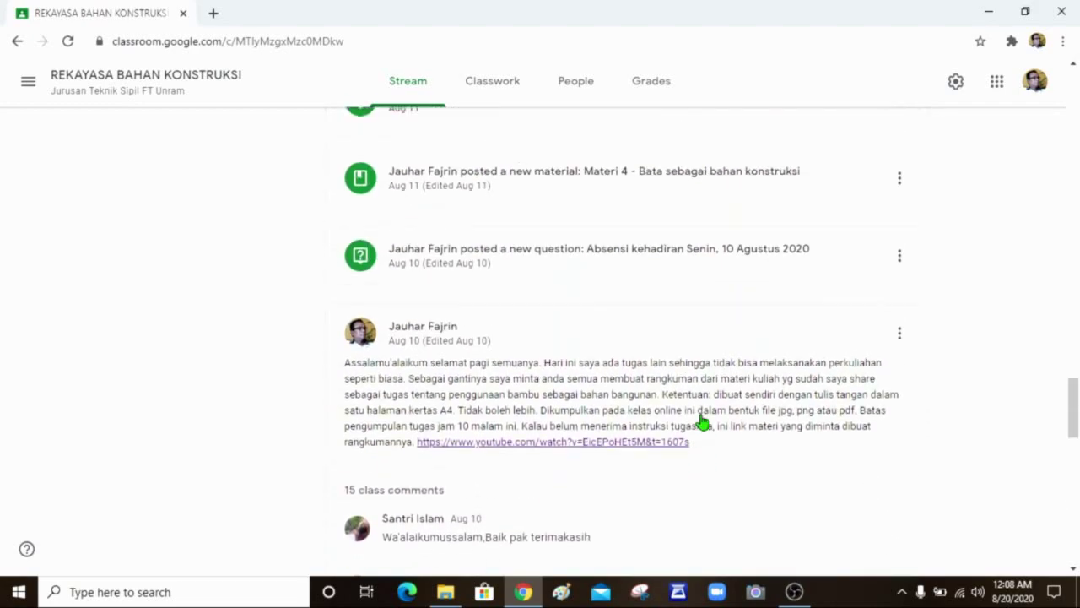
scroll(702, 422, up, 12)
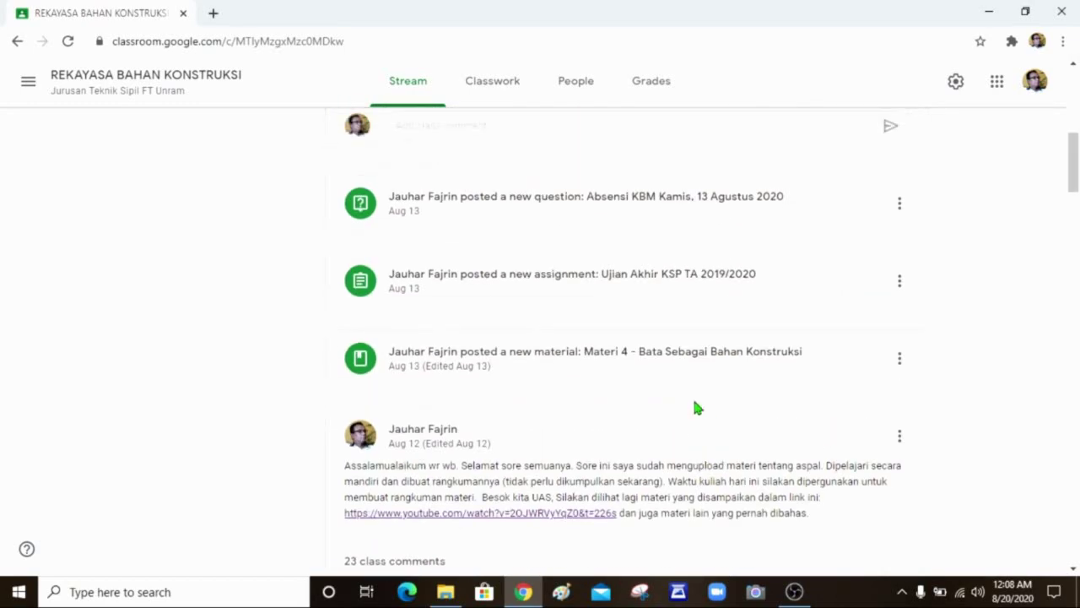
scroll(657, 392, up, 2)
scroll(657, 392, up, 2)
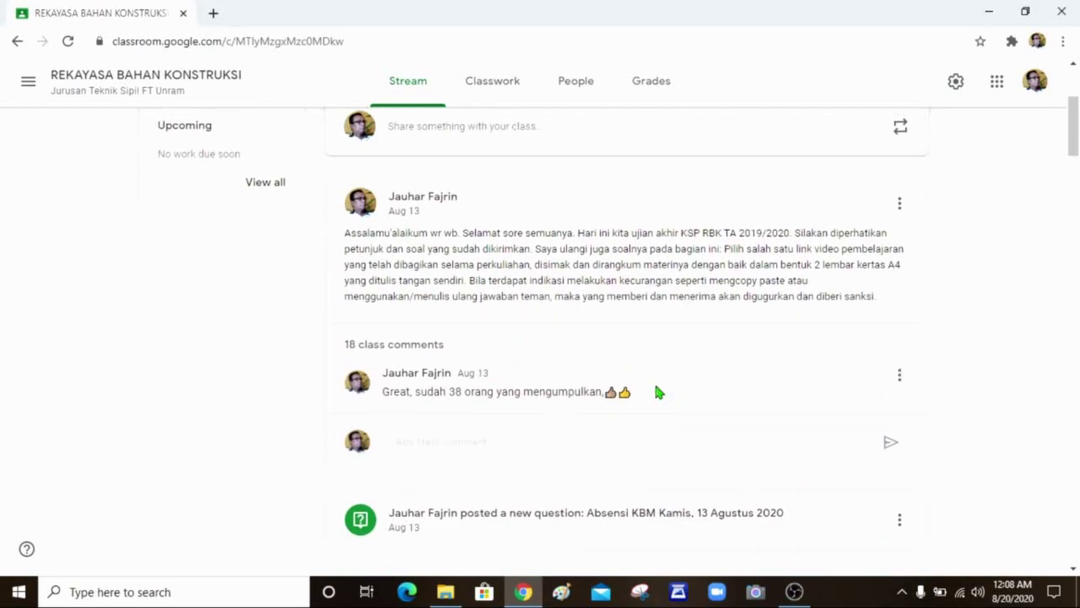
Step: Browse the older stream posts past the August 10 bamboo summary announcement down to the August 7 greeting announcement
scroll(664, 346, down, 15)
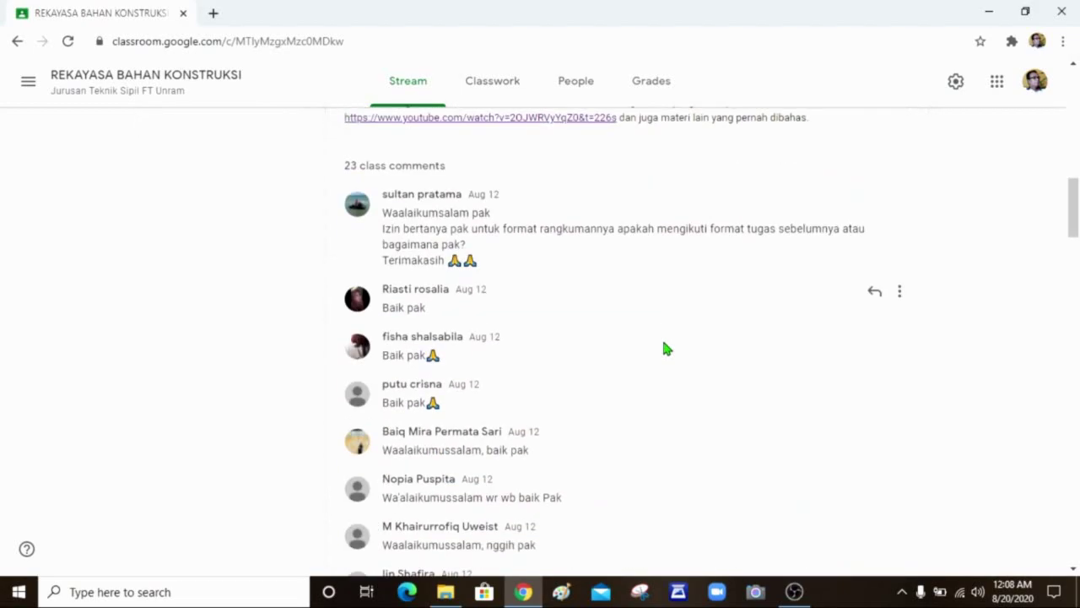
scroll(627, 459, down, 12)
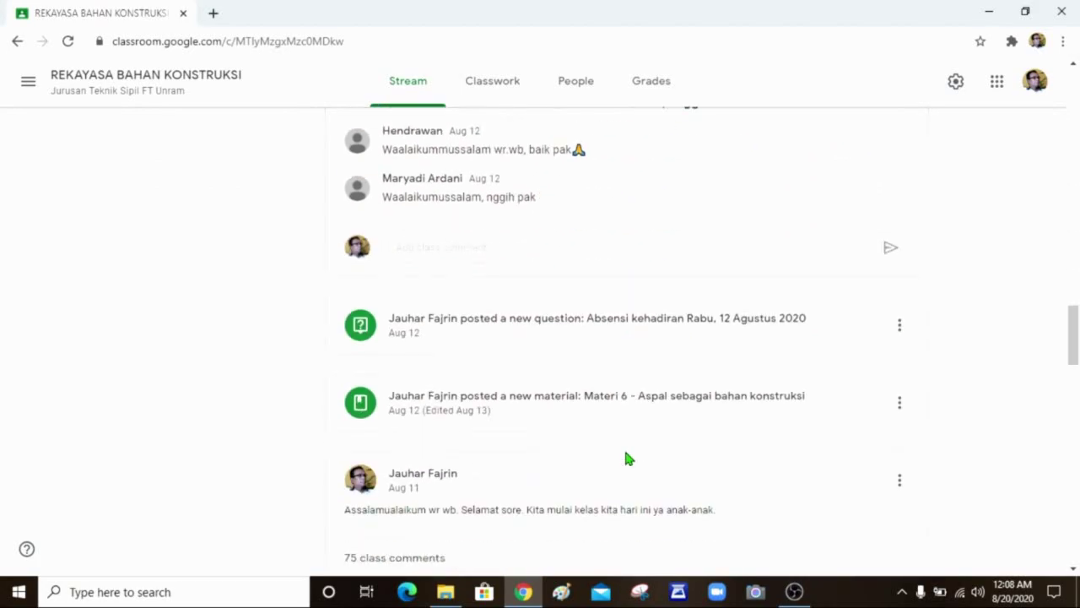
scroll(627, 459, down, 1)
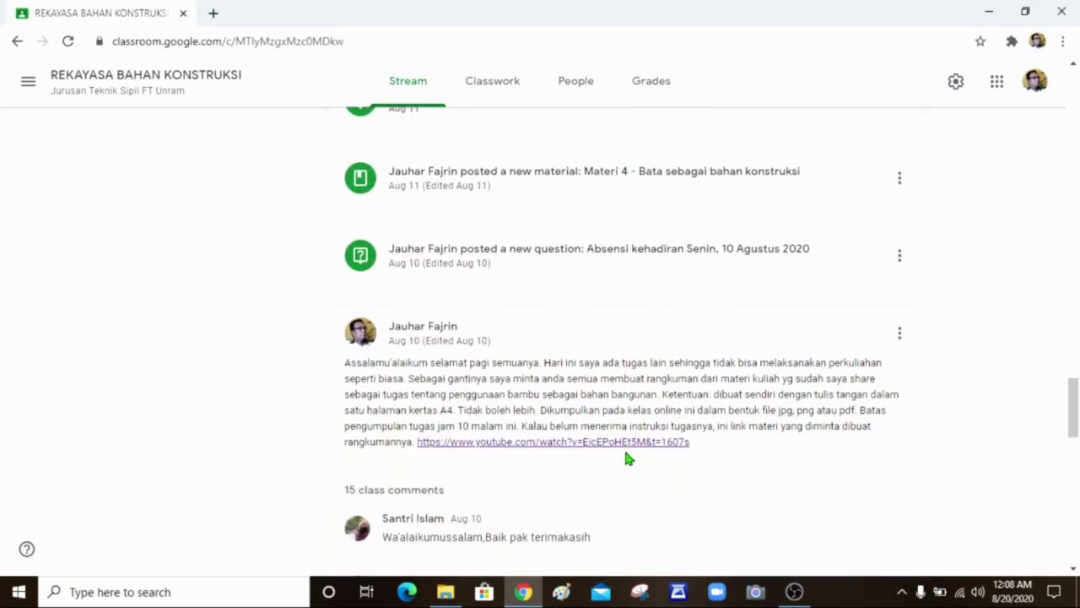
scroll(626, 457, down, 2)
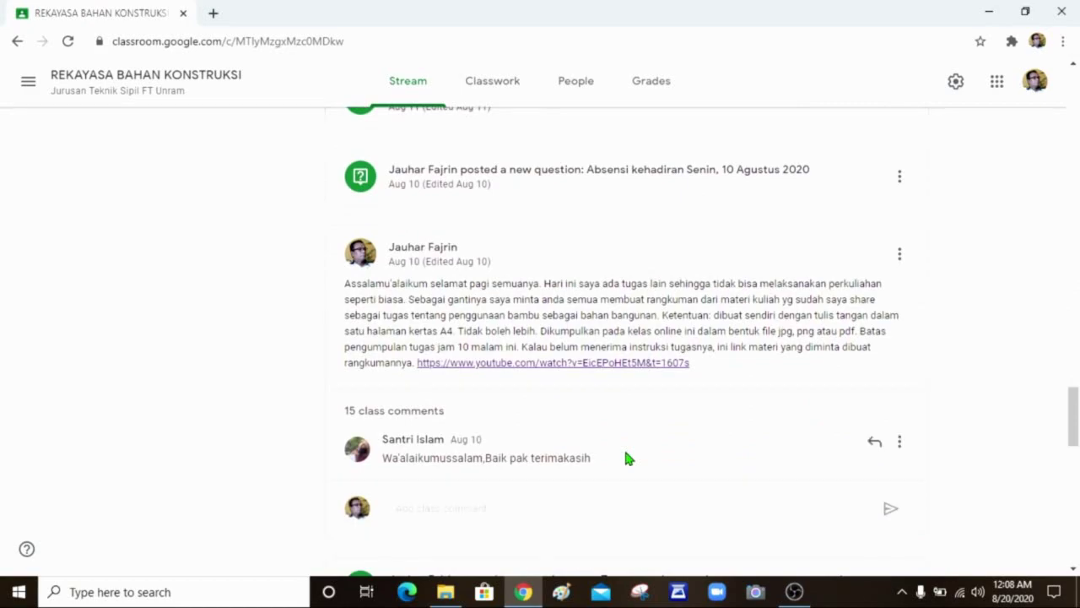
scroll(627, 458, down, 2)
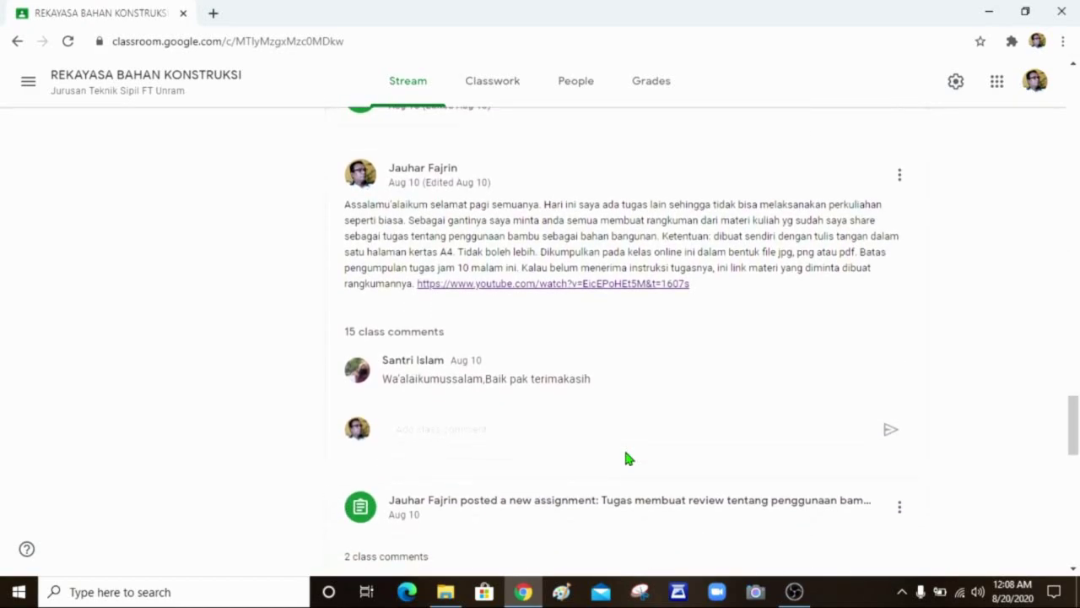
scroll(625, 458, down, 6)
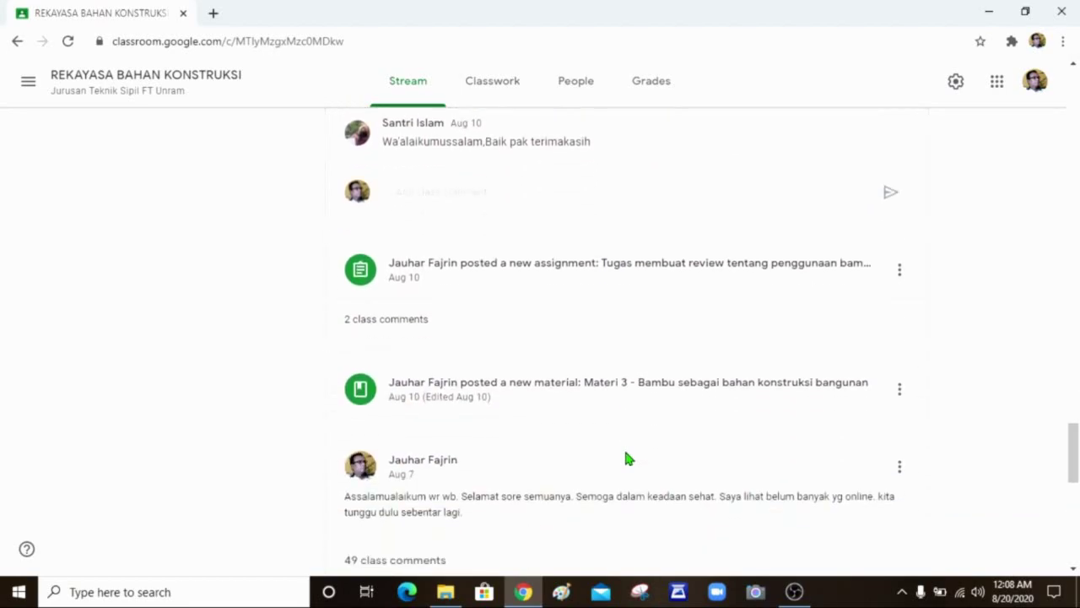
scroll(625, 458, down, 6)
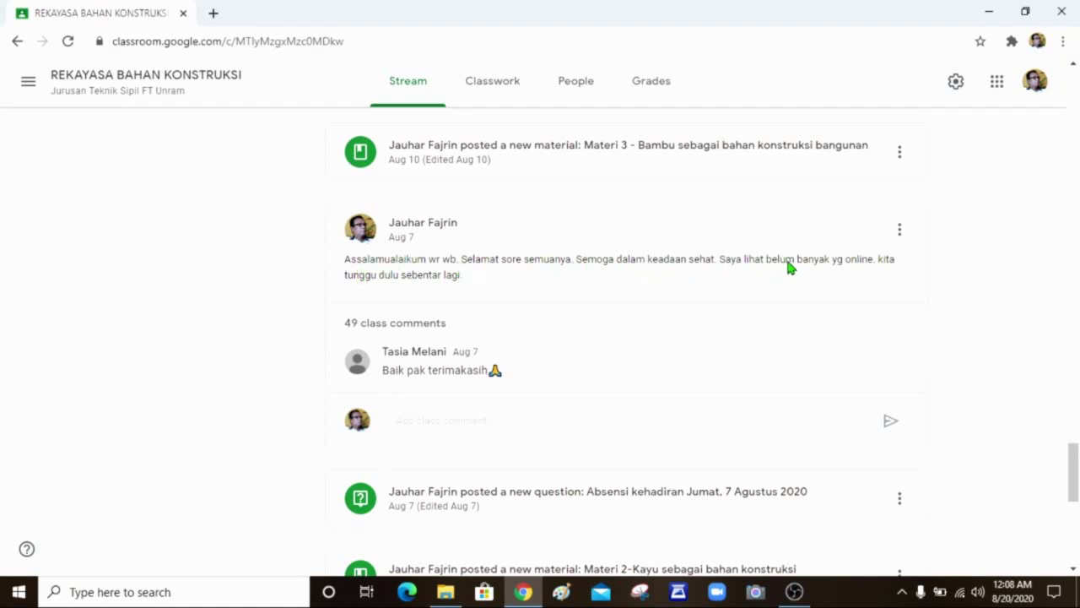
Step: Expand all class comments under the August 7 announcement and read the question-and-answer discussion about timber as a building material, returning to its start
click(403, 330)
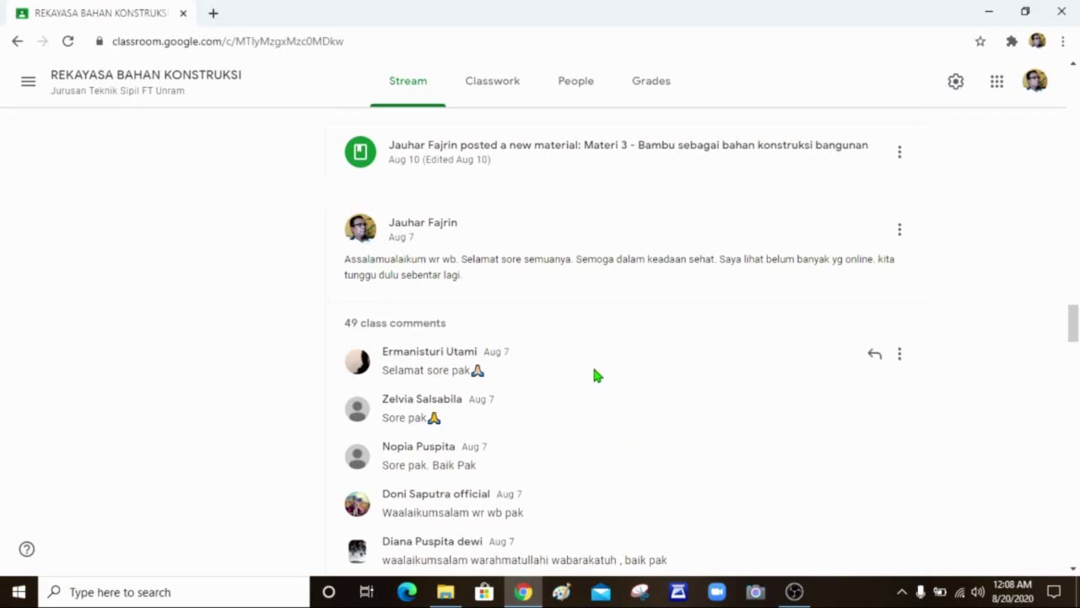
scroll(531, 361, down, 3)
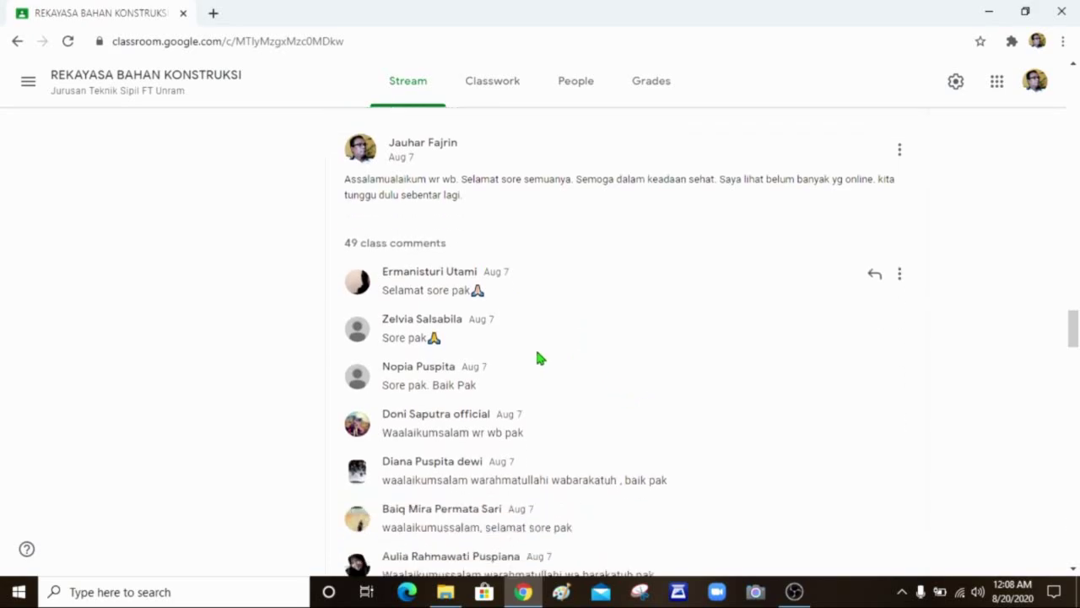
scroll(591, 291, down, 3)
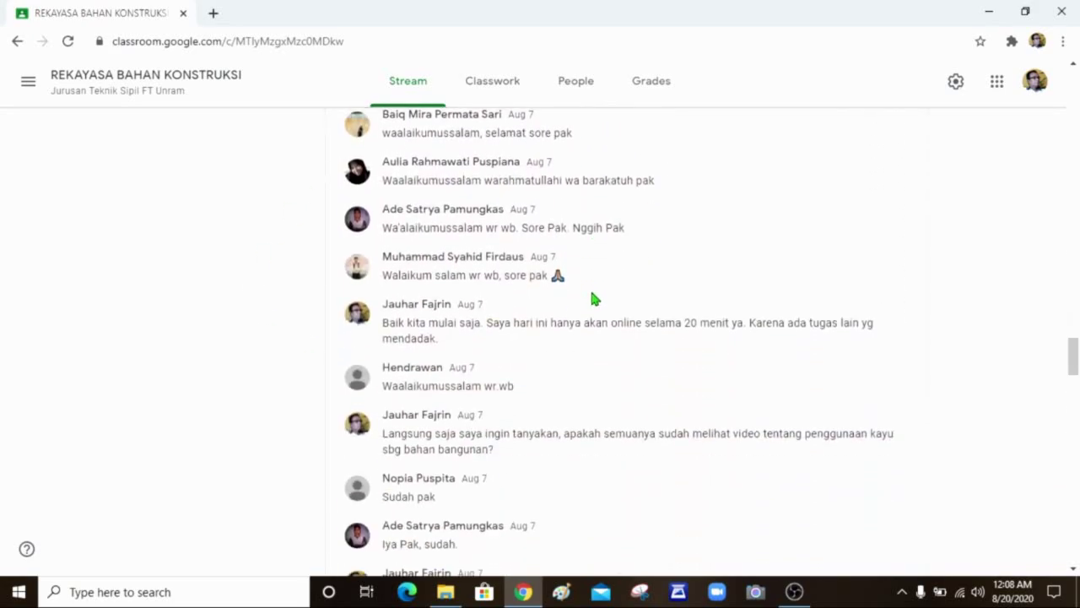
scroll(605, 379, down, 1)
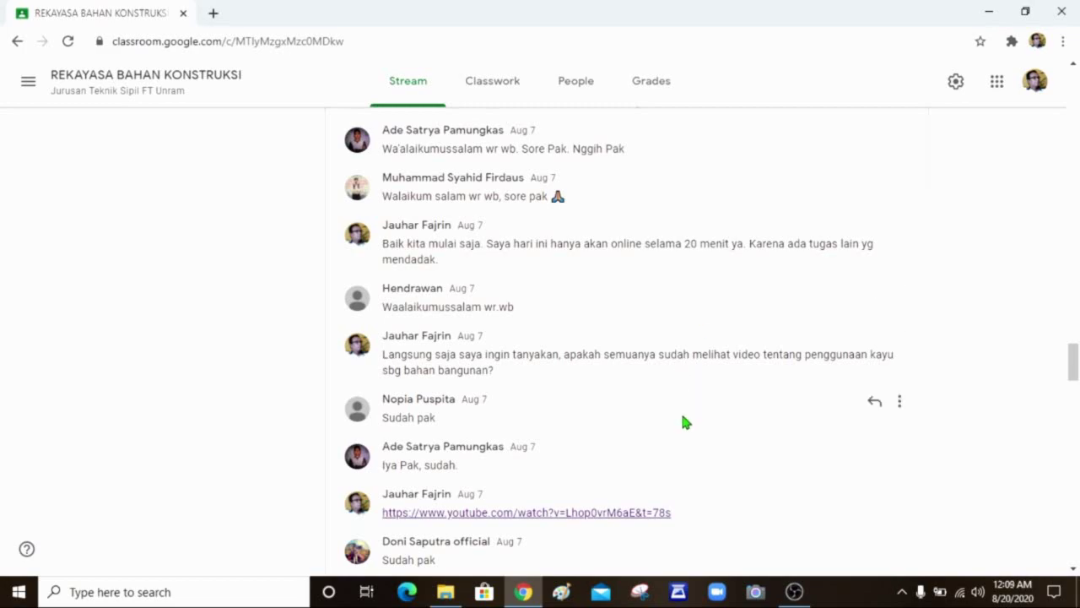
scroll(681, 412, down, 2)
scroll(683, 416, down, 4)
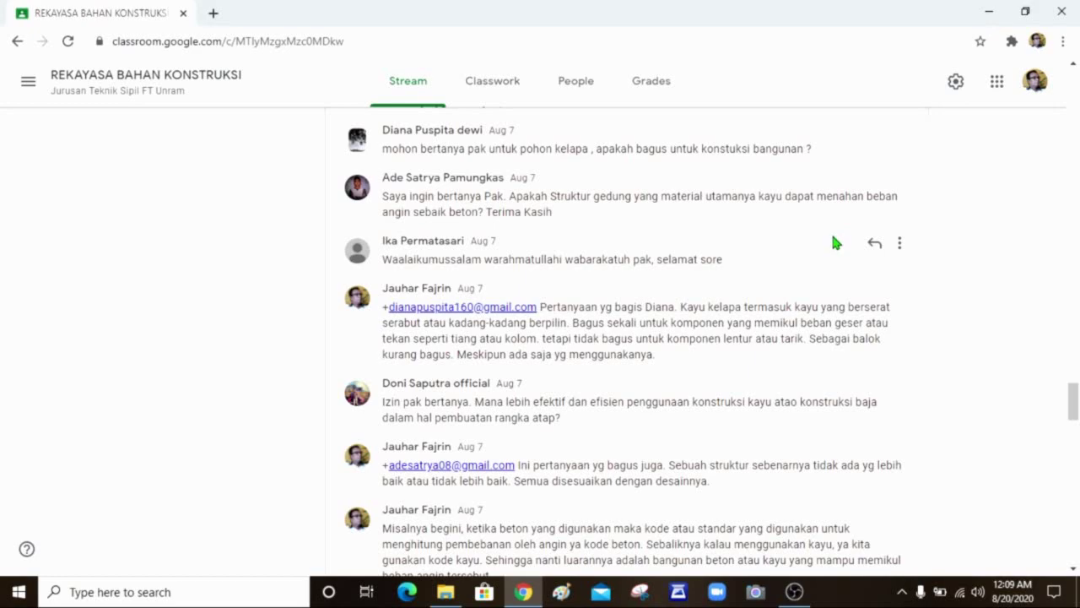
scroll(673, 273, down, 1)
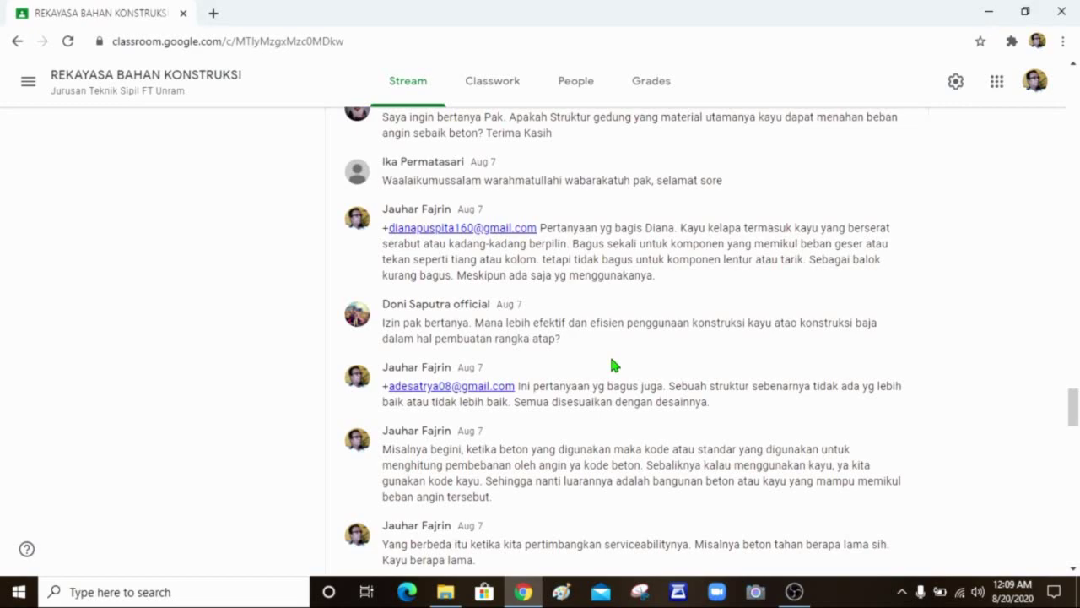
scroll(612, 360, up, 3)
scroll(612, 360, up, 4)
scroll(613, 365, up, 3)
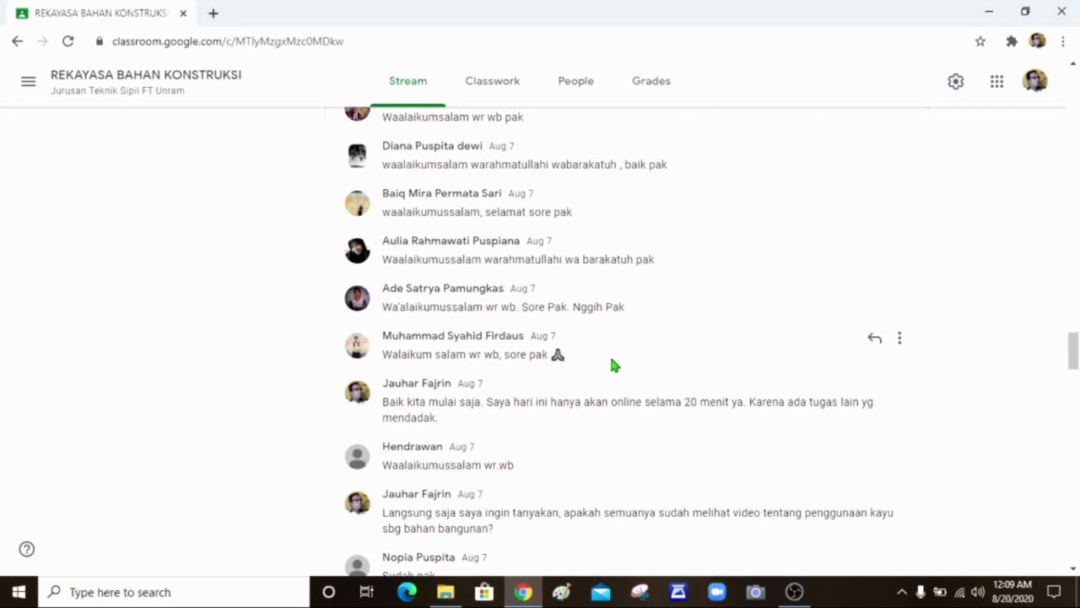
scroll(612, 360, up, 3)
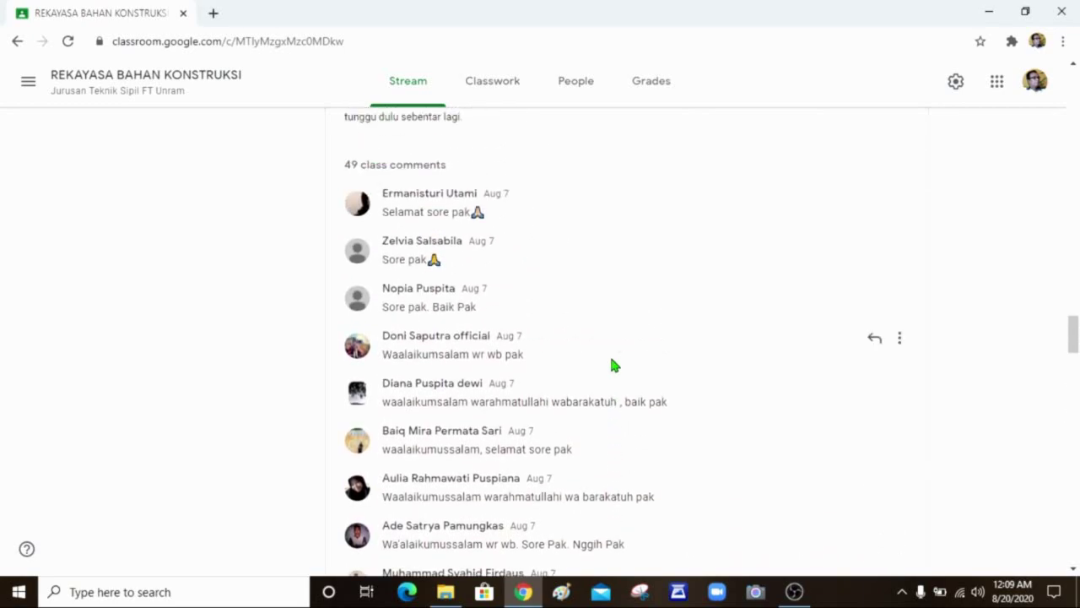
scroll(613, 364, up, 1)
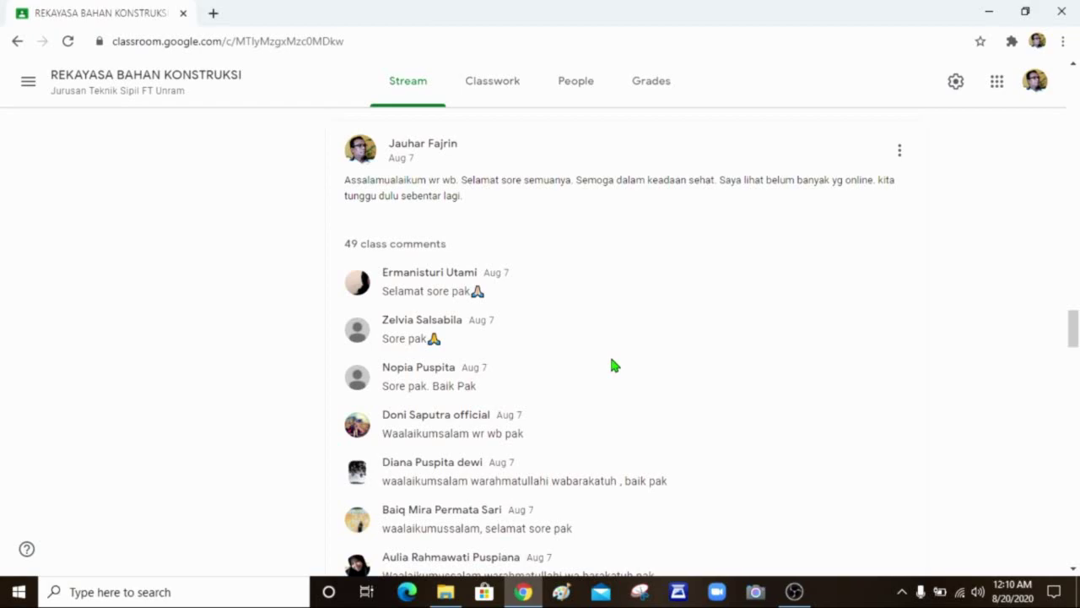
Step: Review the August 10 bamboo summary announcement and the newer stream posts back up to the August 12 announcement about the asphalt material
scroll(614, 364, up, 3)
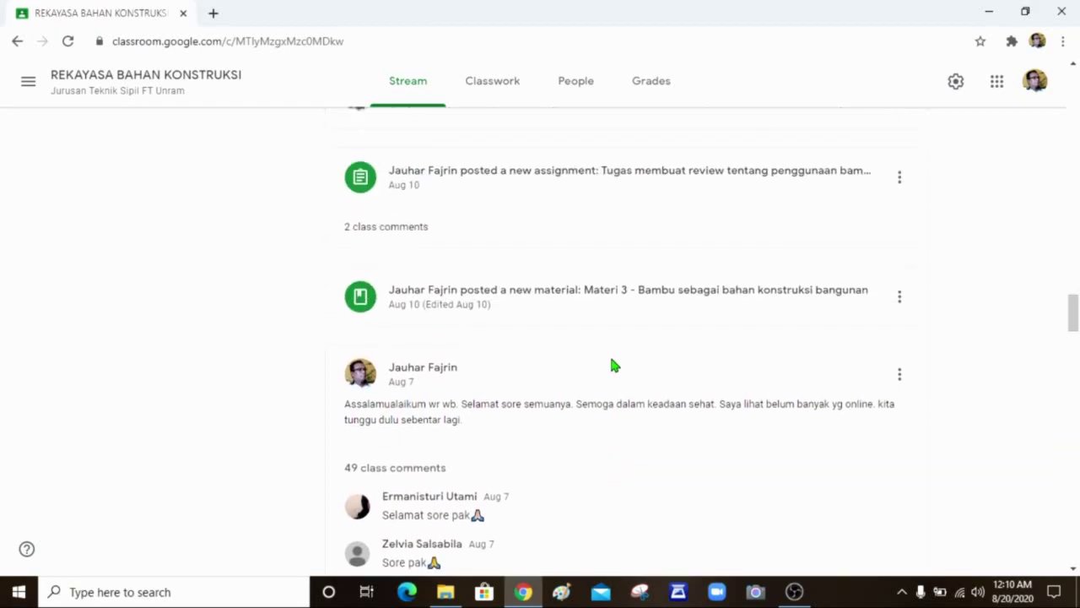
scroll(614, 365, up, 4)
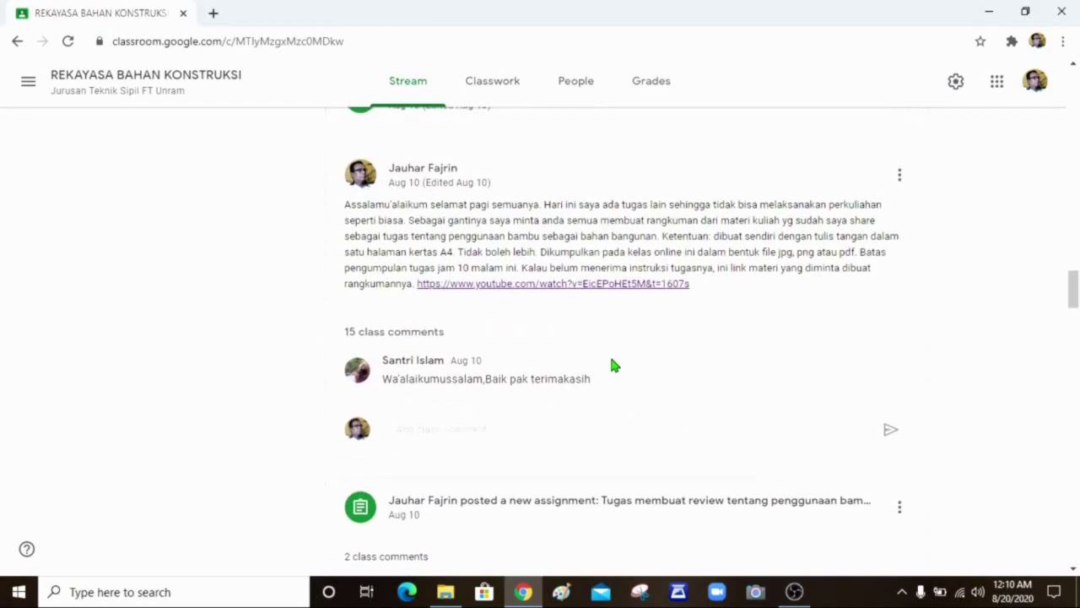
scroll(614, 365, up, 2)
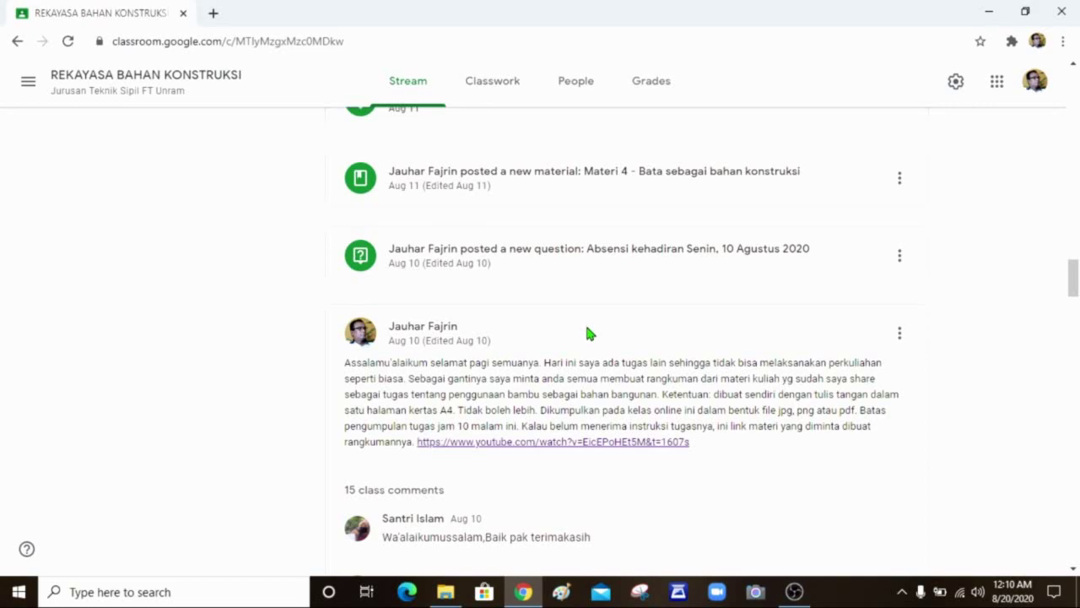
scroll(588, 334, up, 2)
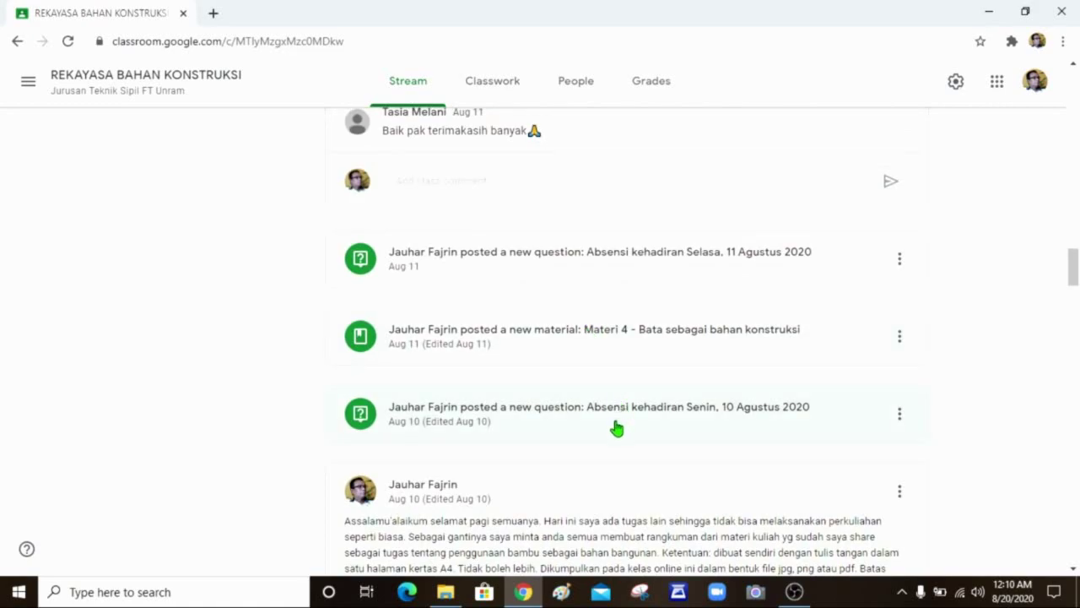
scroll(626, 472, up, 4)
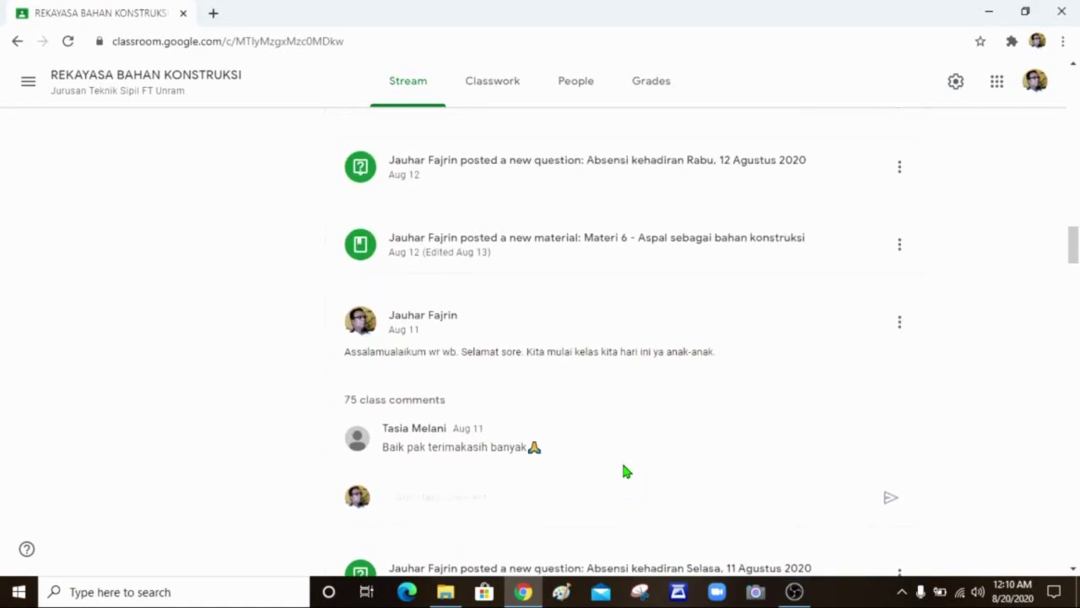
scroll(625, 471, up, 3)
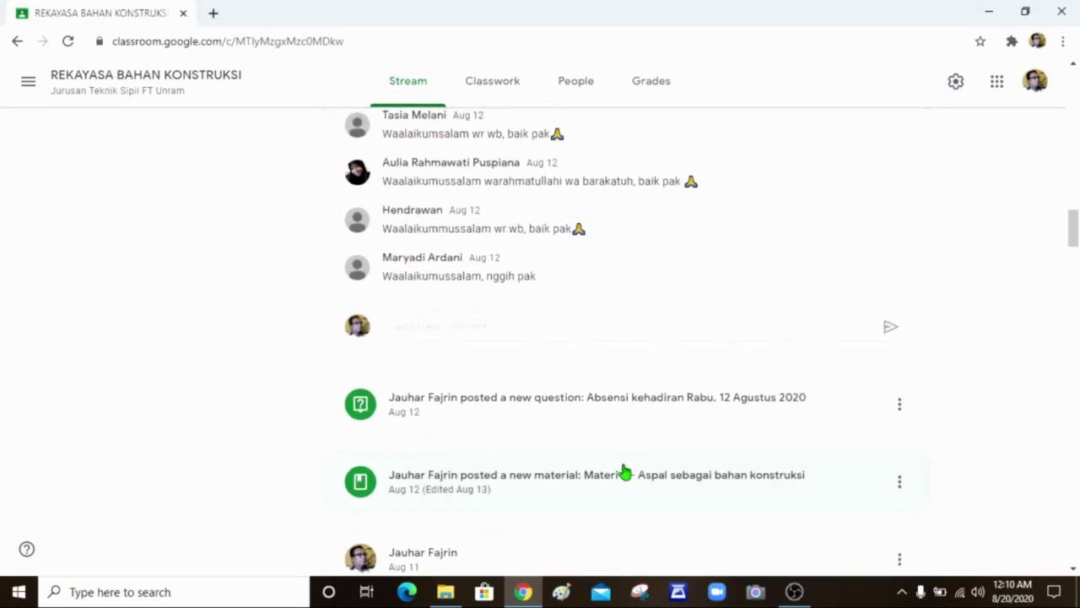
scroll(626, 471, up, 4)
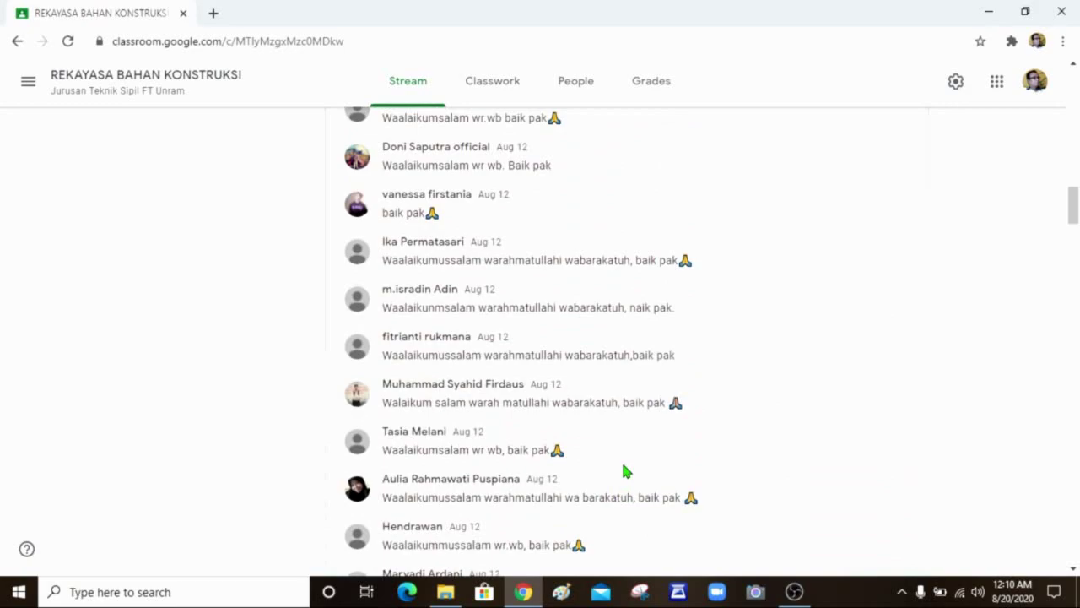
scroll(624, 467, up, 2)
scroll(624, 464, up, 1)
scroll(623, 464, up, 6)
scroll(625, 468, up, 4)
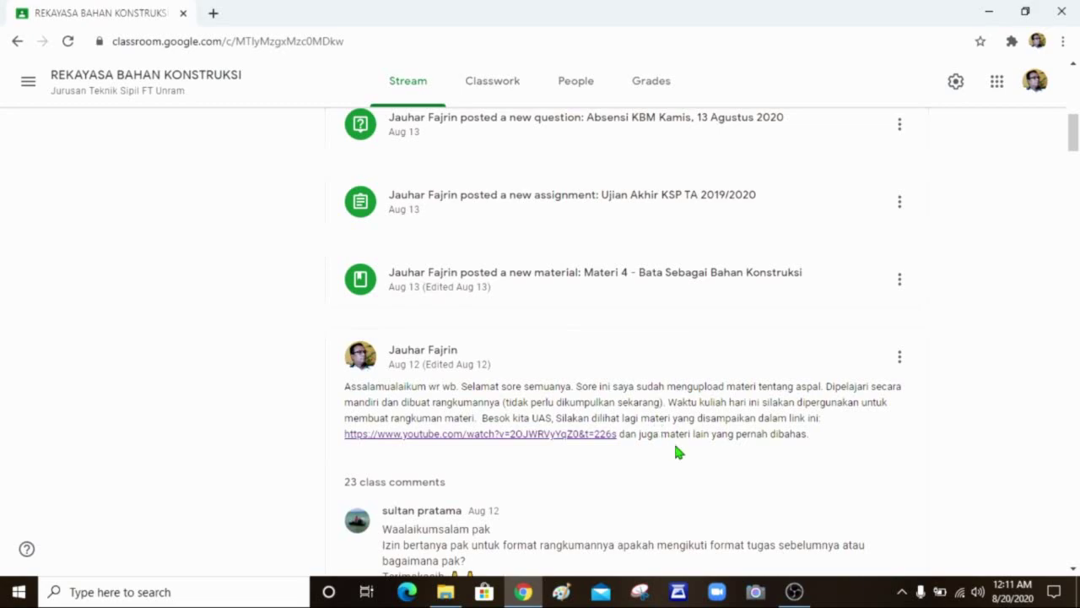
mouse_move(792, 601)
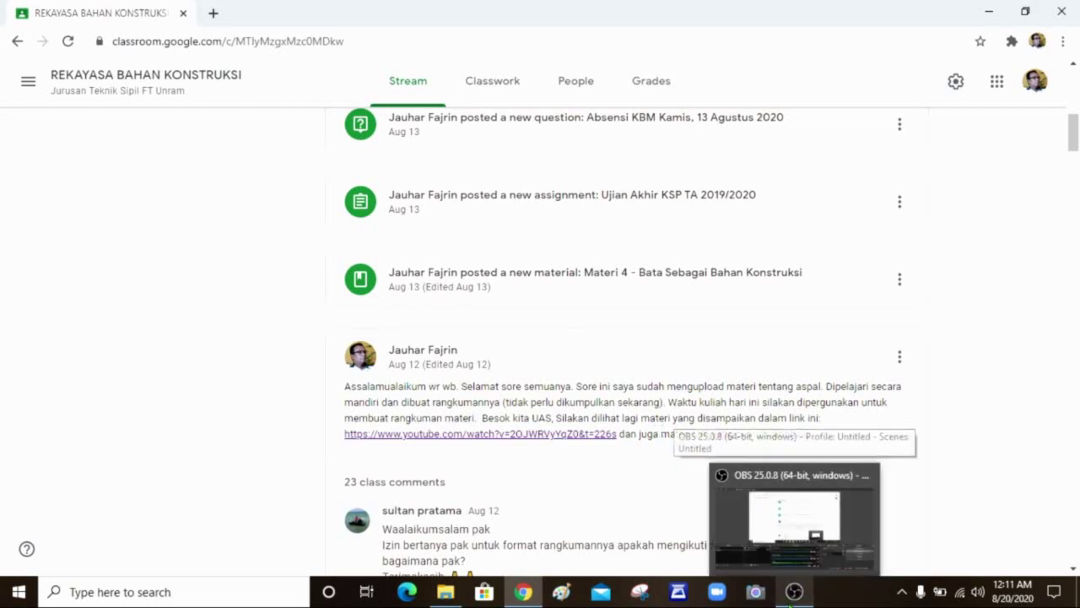